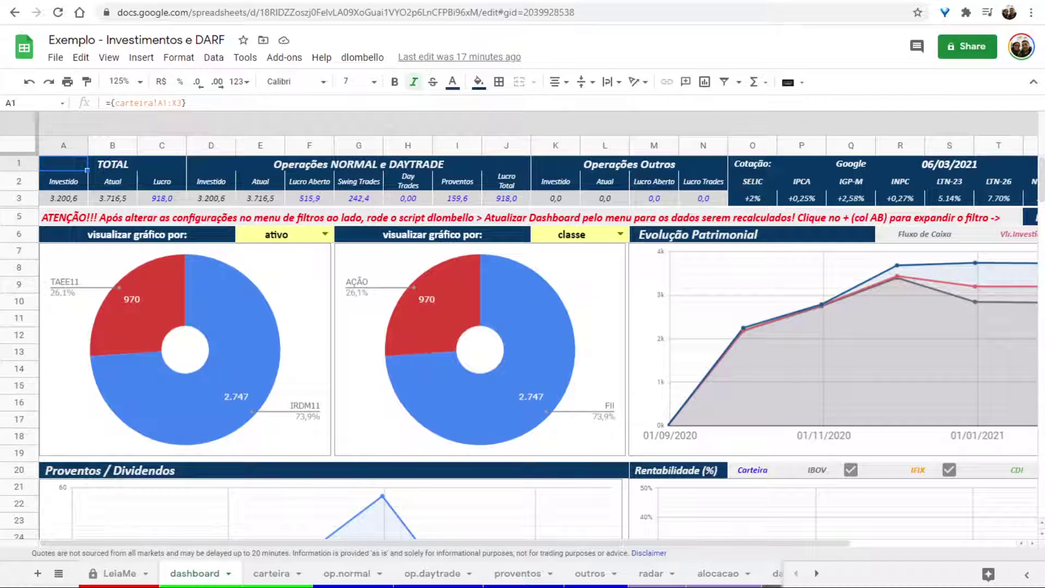
# On op.normal, inspect the first ABEV3 trade's date and type and the last IRDM11 fee.
pyautogui.click(338, 575)
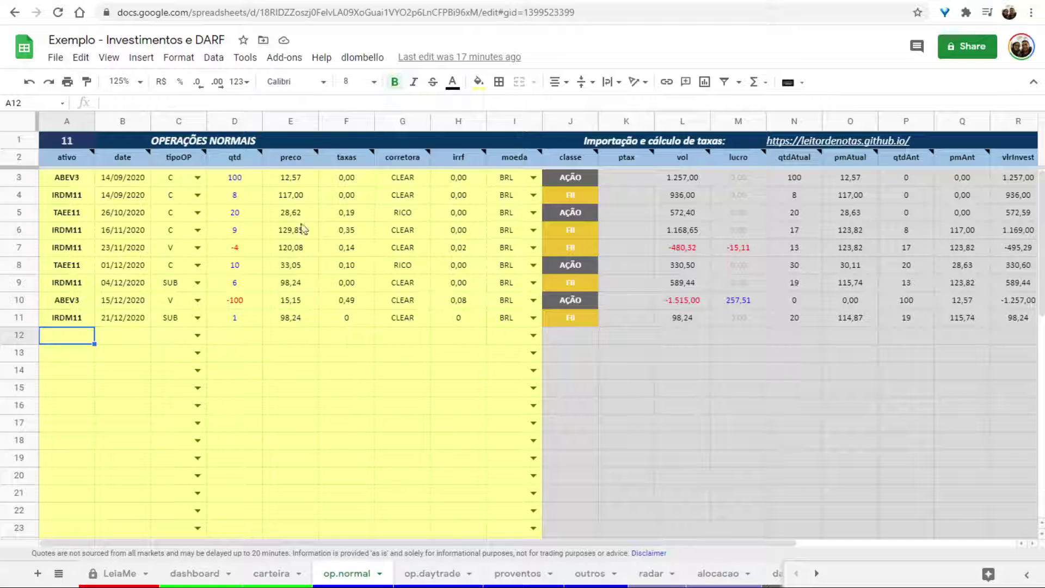
pyautogui.click(68, 182)
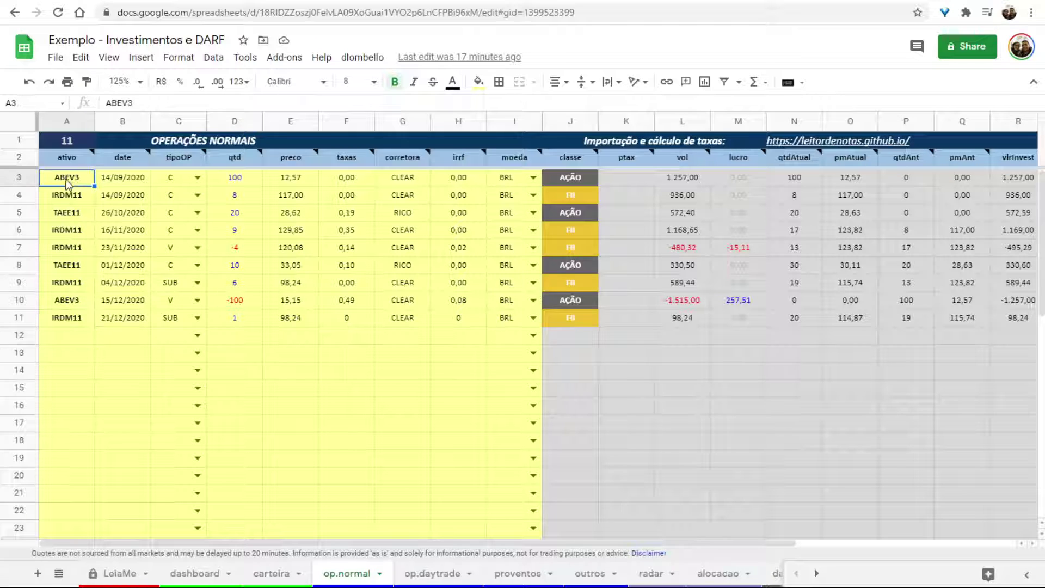
pyautogui.click(169, 182)
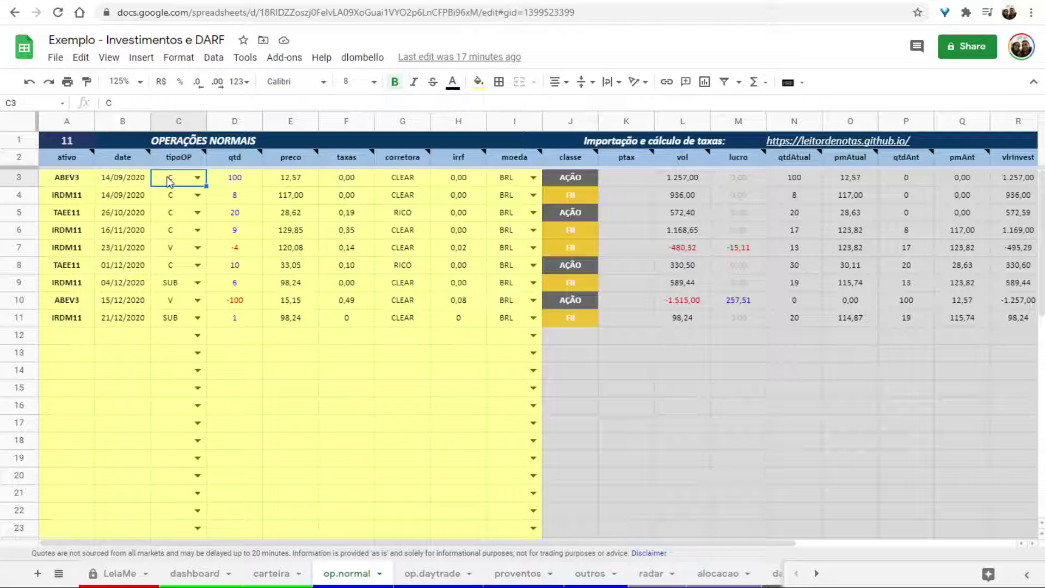
pyautogui.click(114, 181)
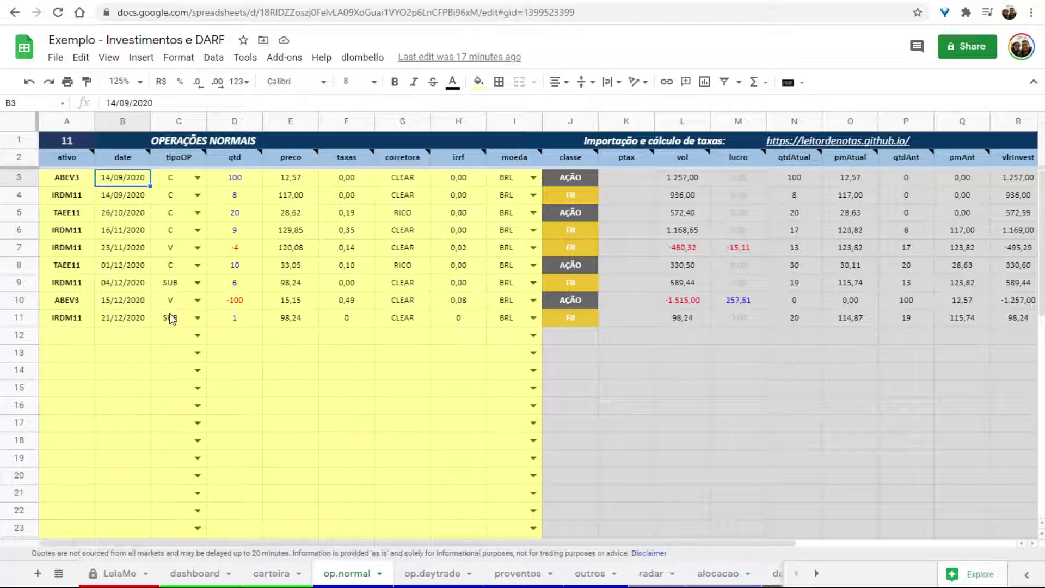
pyautogui.click(322, 316)
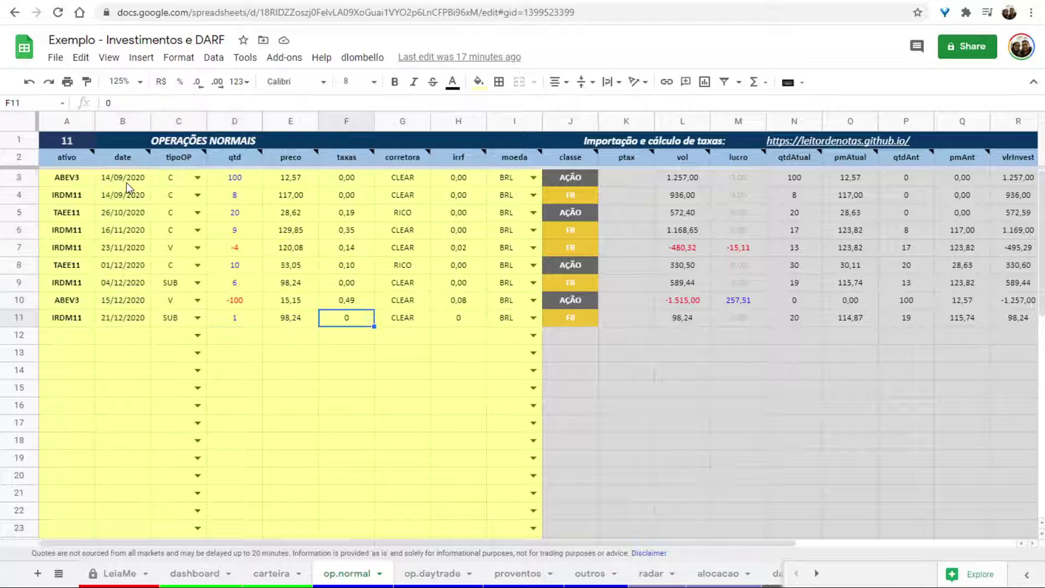
pyautogui.moveTo(120, 180); pyautogui.dragTo(214, 250)
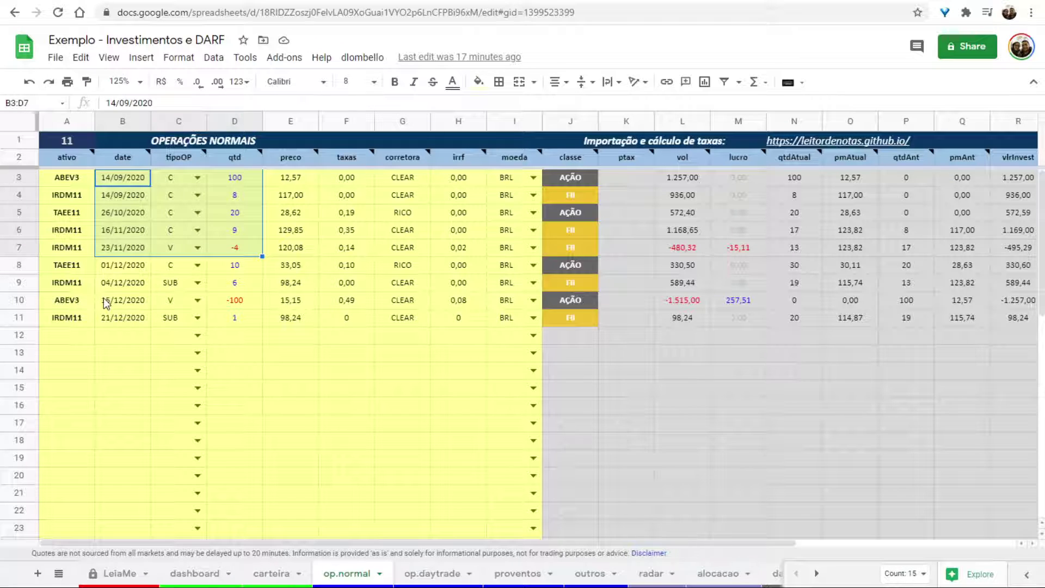
# Check the -100 ABEV3 sale and first purchase quantities, the asset entries, then view op.daytrade.
pyautogui.click(232, 301)
pyautogui.click(240, 184)
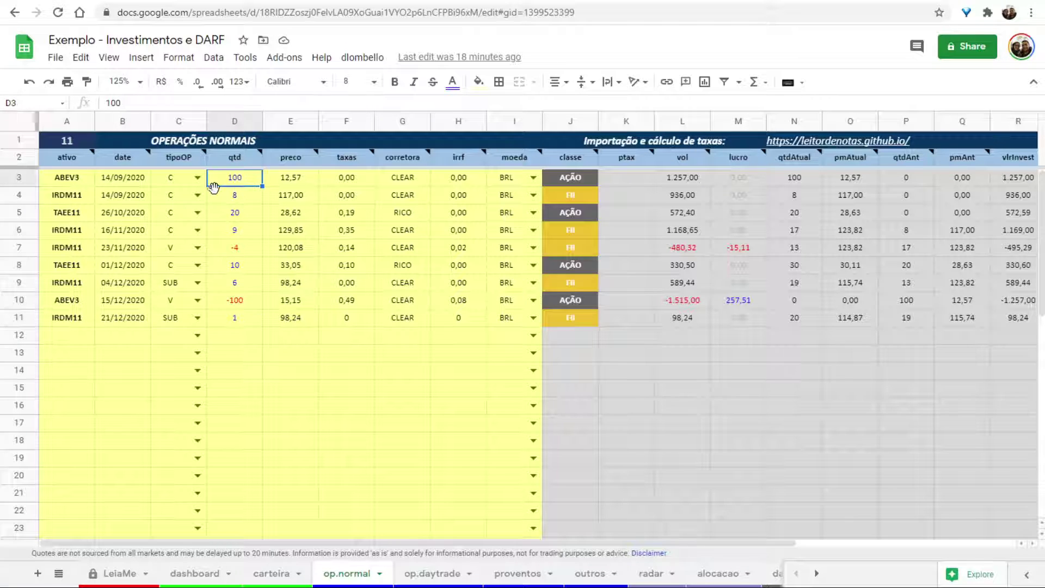
pyautogui.click(71, 178)
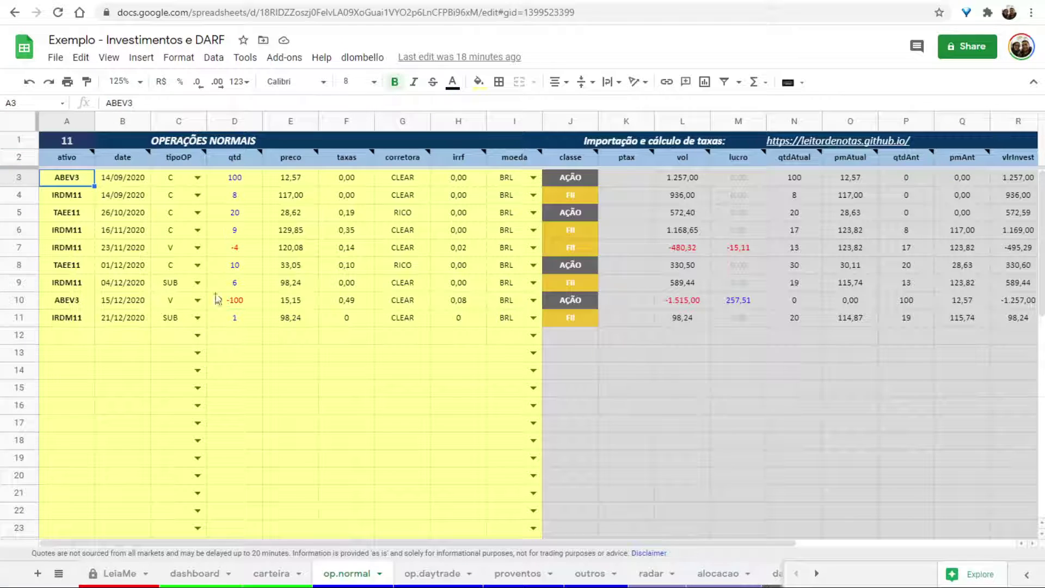
pyautogui.click(72, 214)
pyautogui.click(79, 201)
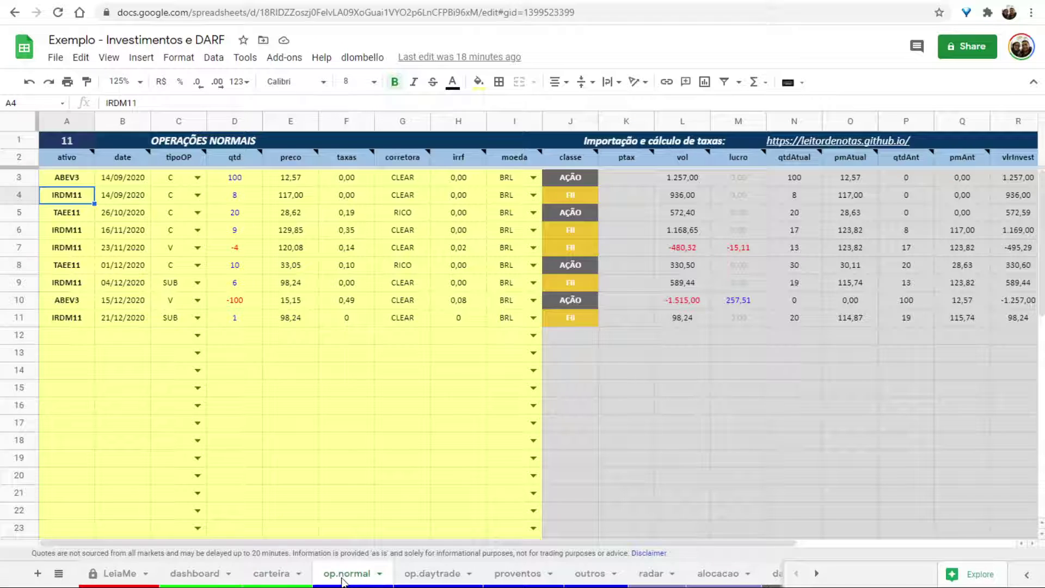
pyautogui.click(435, 576)
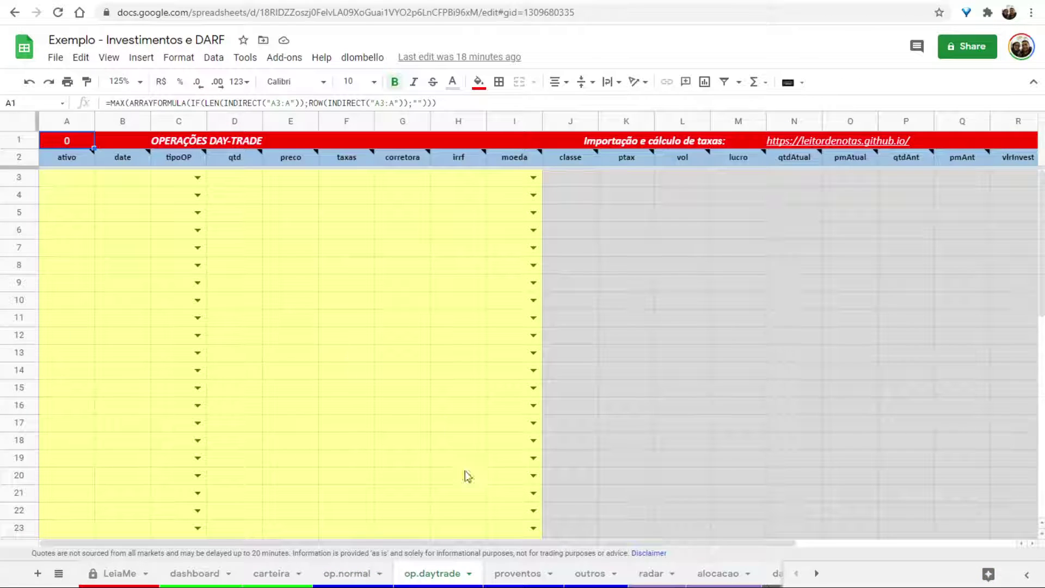
# Review the proventos payout values, brokers and a TAEE11 payout date, then go back to the dashboard.
pyautogui.click(504, 572)
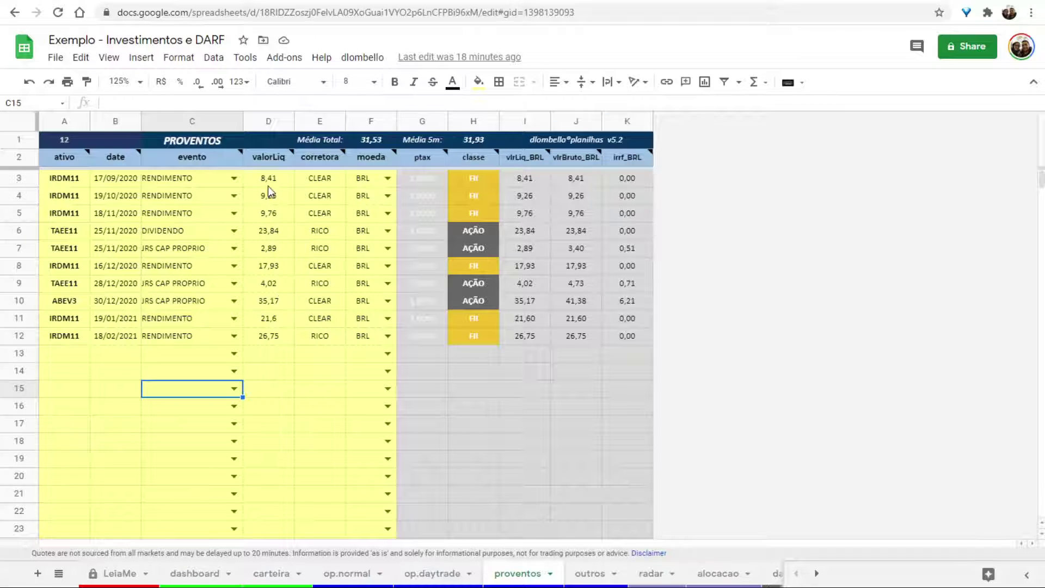
pyautogui.moveTo(269, 178); pyautogui.dragTo(366, 358)
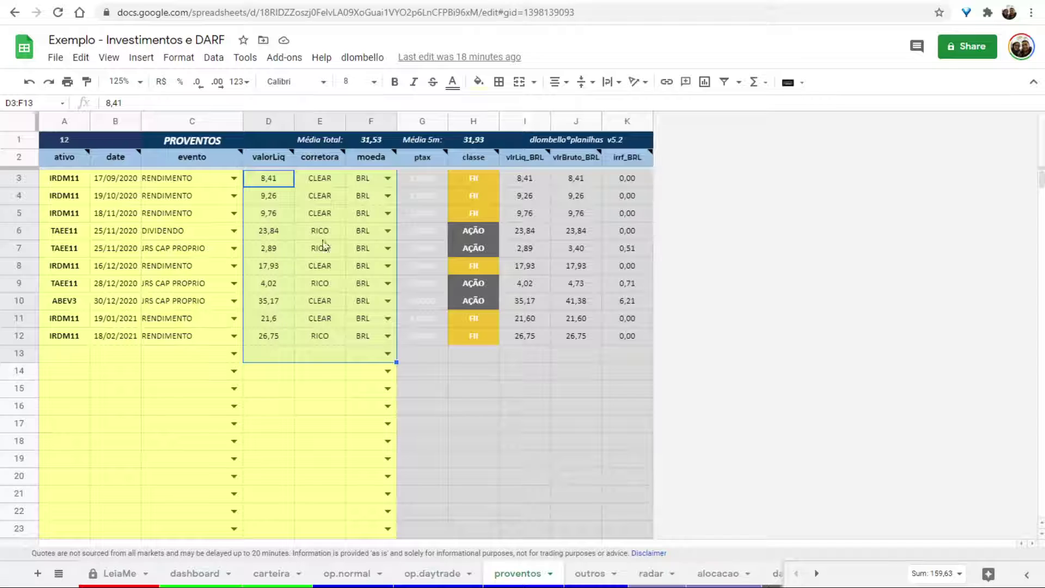
pyautogui.click(137, 287)
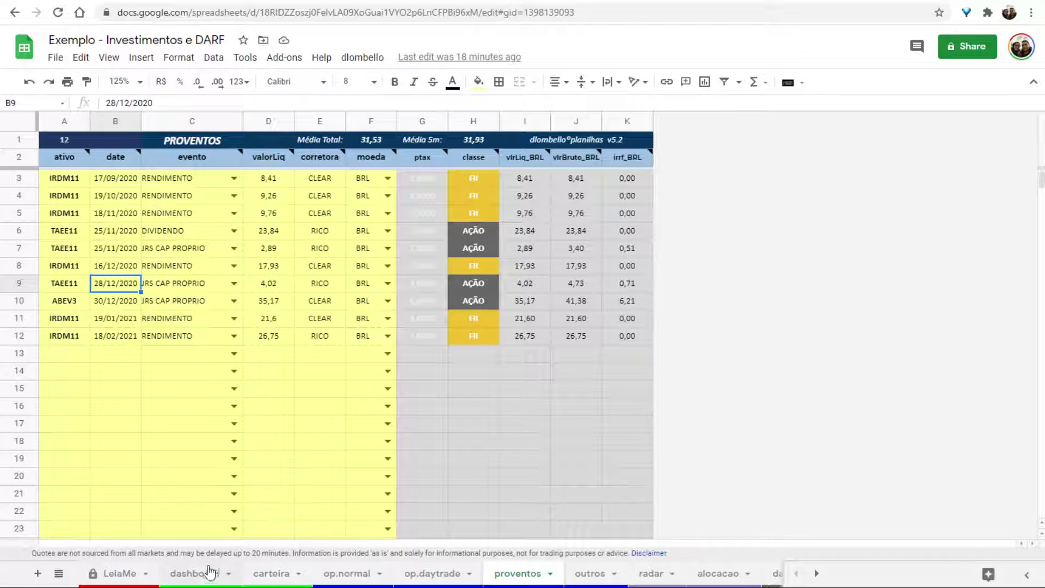
pyautogui.click(208, 576)
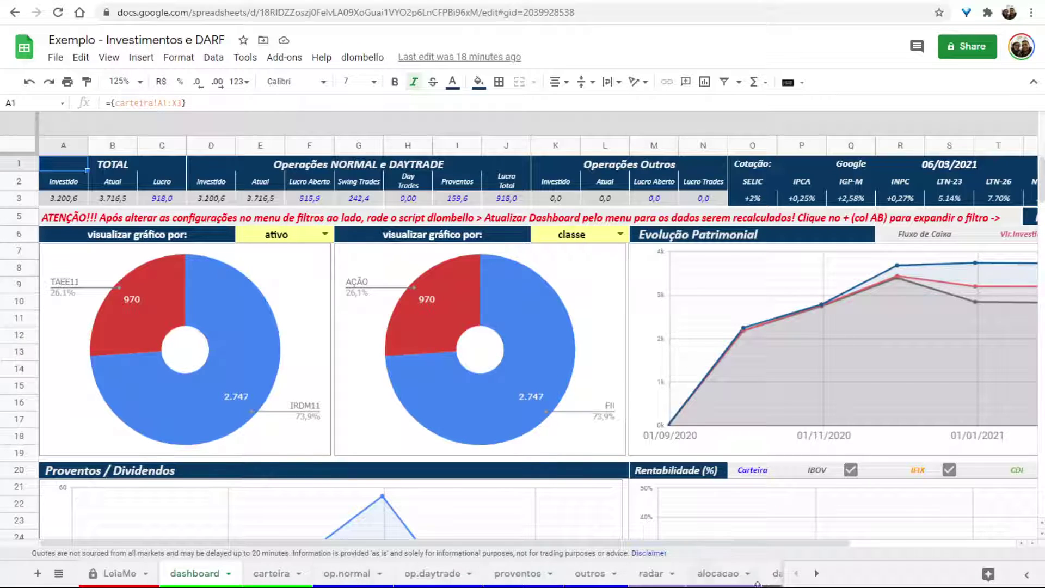
pyautogui.click(817, 573)
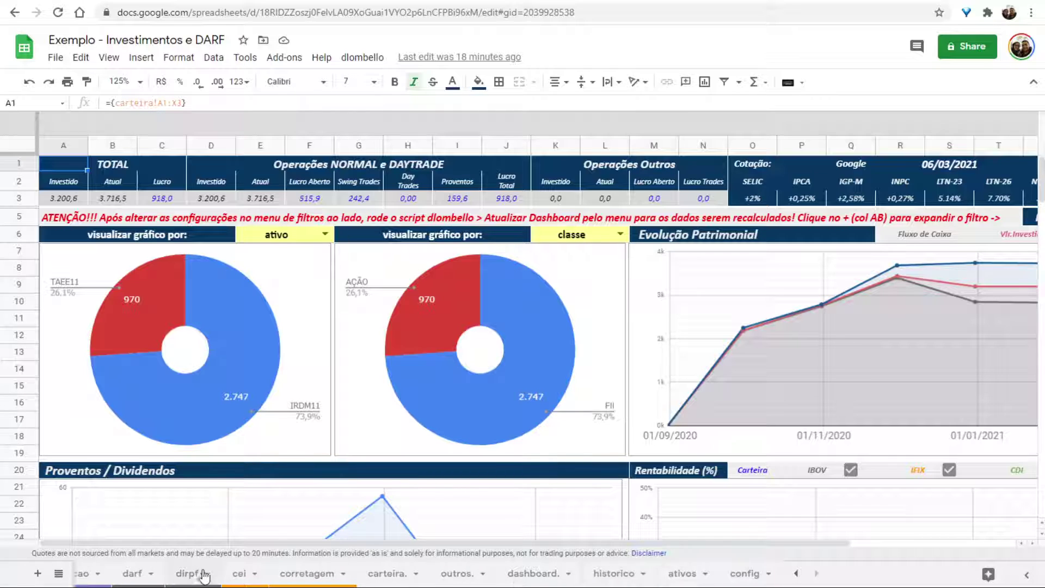
# On the darf sheet, enter 2020 as the starting year in cell A1.
pyautogui.click(128, 575)
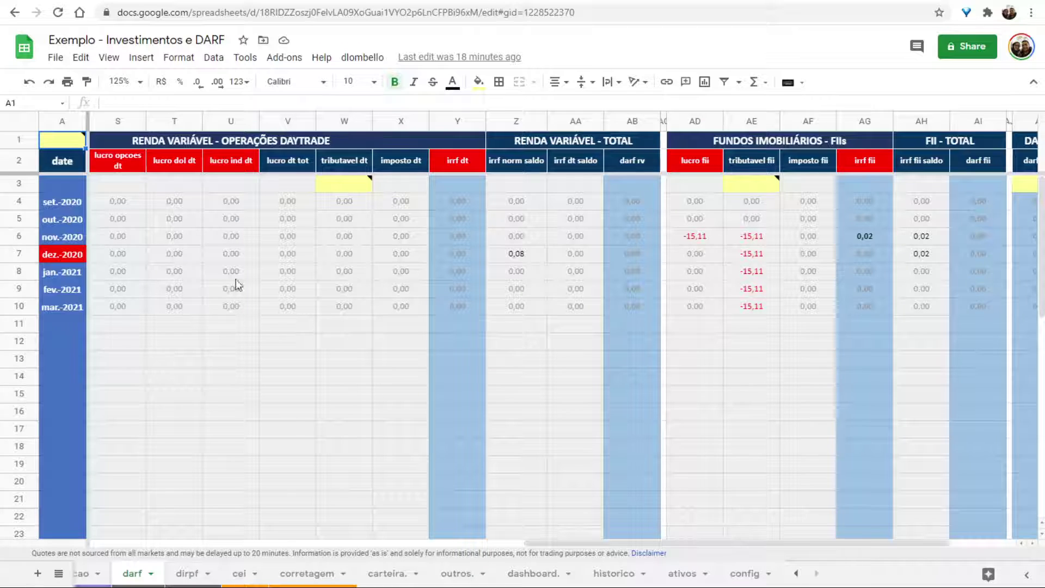
pyautogui.moveTo(44, 140)
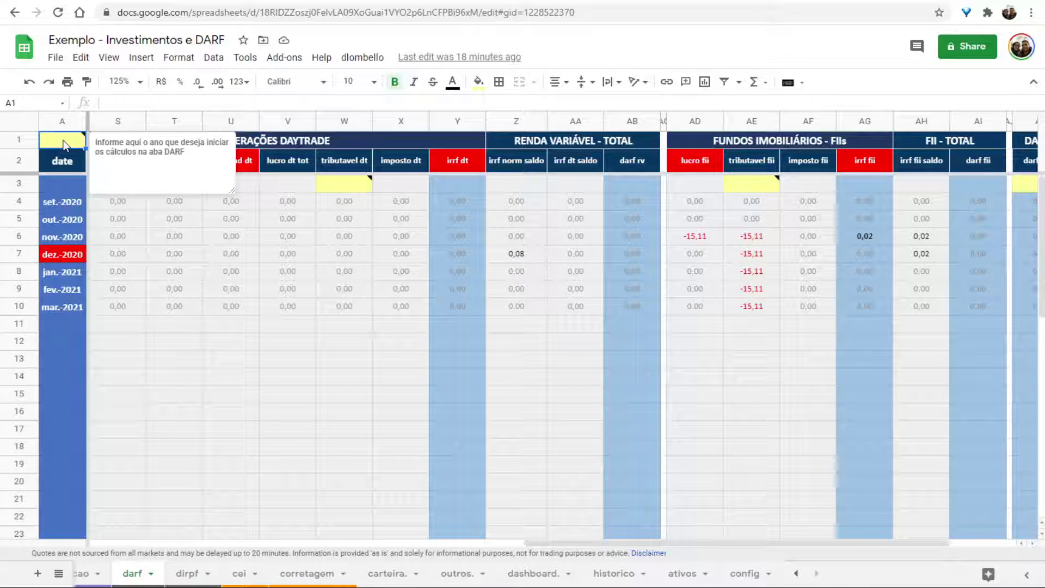
pyautogui.rightClick(64, 143)
pyautogui.press('Escape')
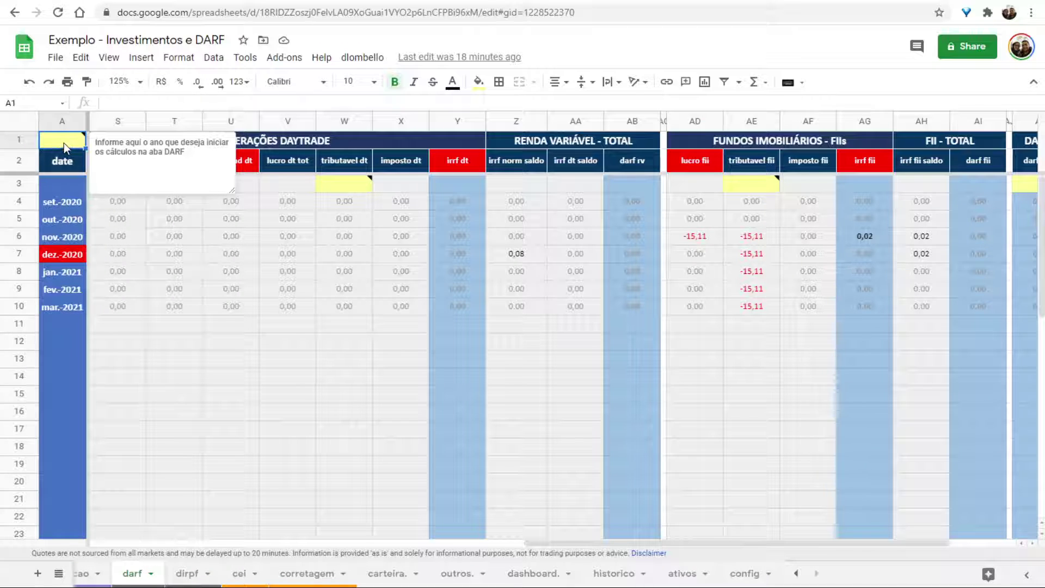
pyautogui.write('2020')
pyautogui.press('Return')
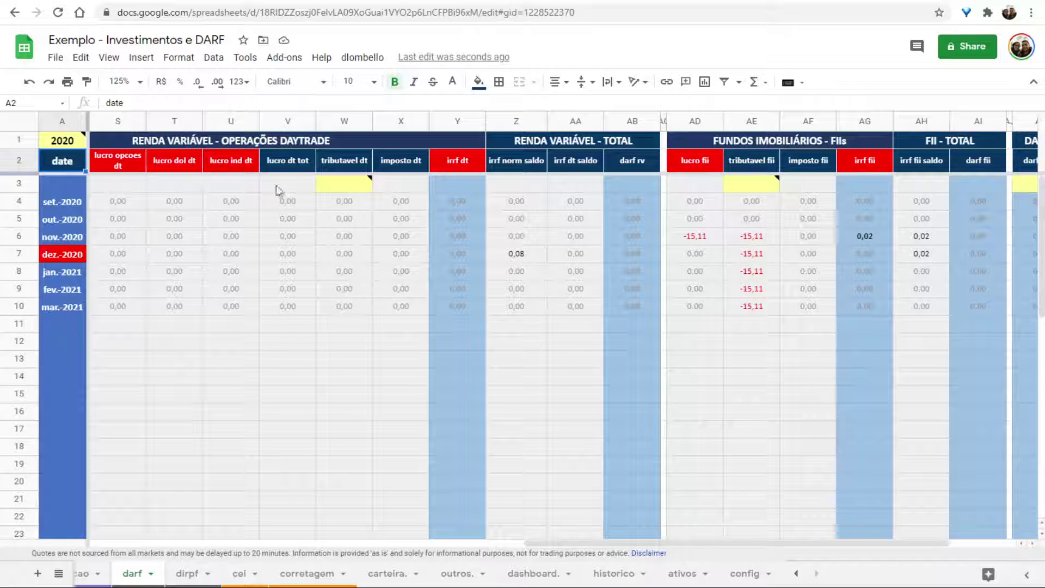
pyautogui.click(197, 143)
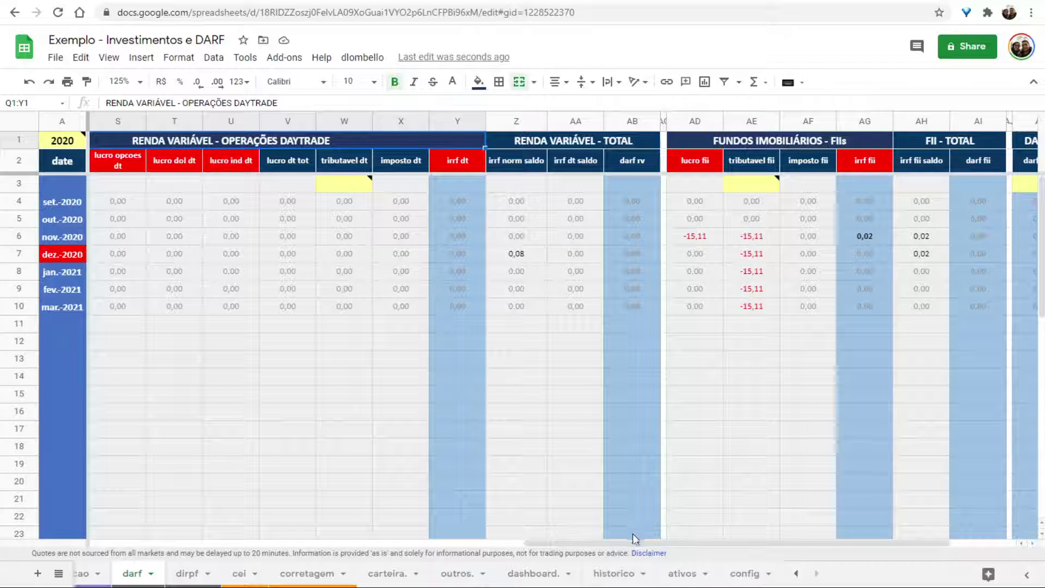
pyautogui.moveTo(635, 544); pyautogui.dragTo(206, 545)
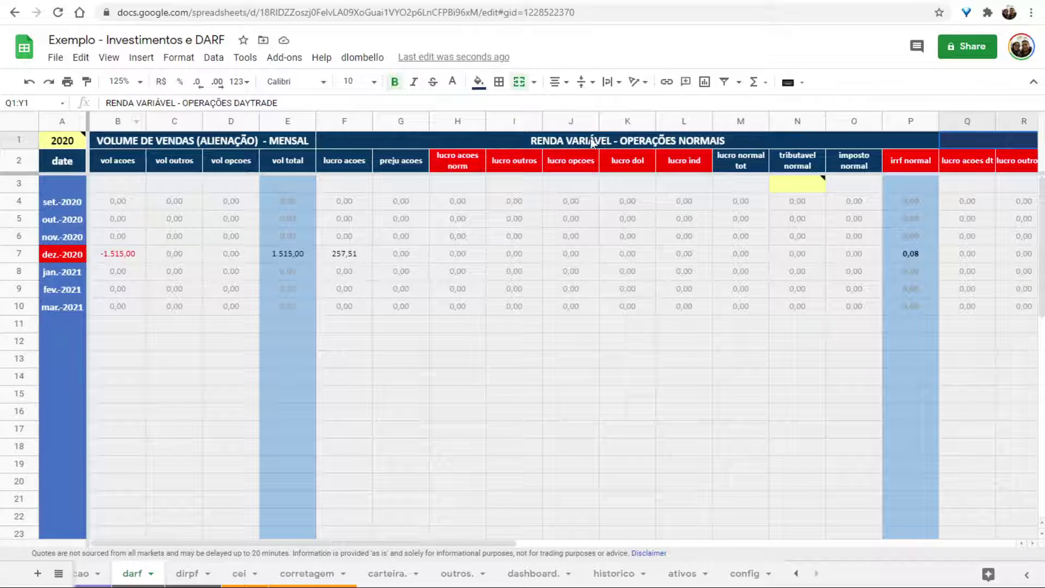
pyautogui.moveTo(426, 545); pyautogui.dragTo(916, 540)
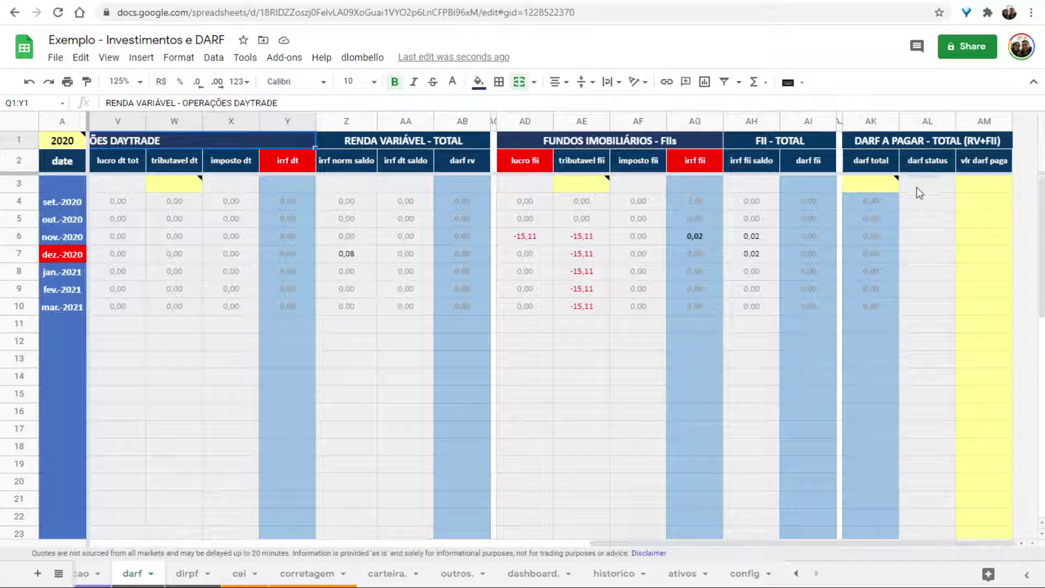
pyautogui.moveTo(920, 185); pyautogui.dragTo(951, 319)
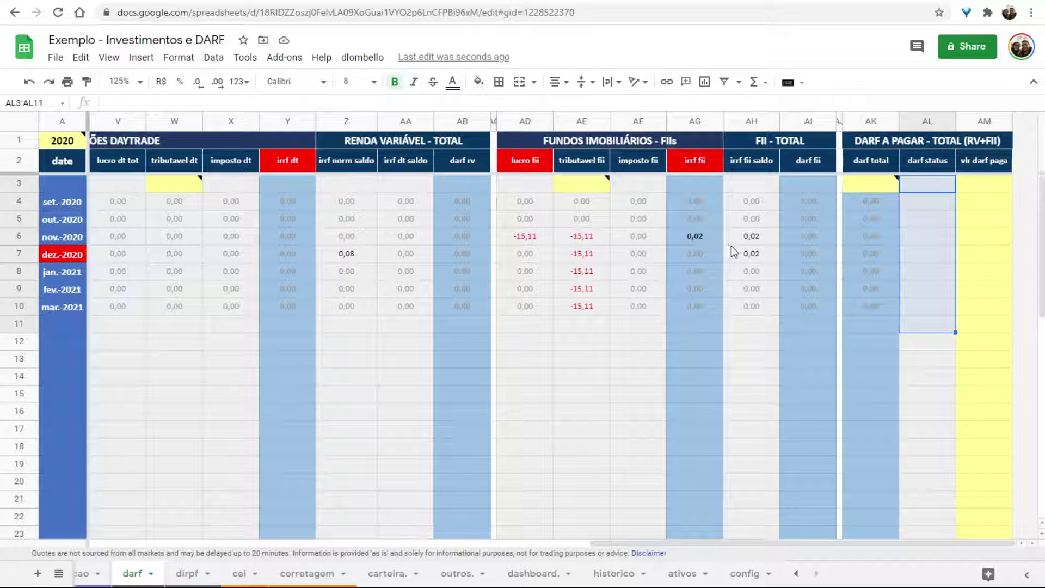
pyautogui.click(521, 241)
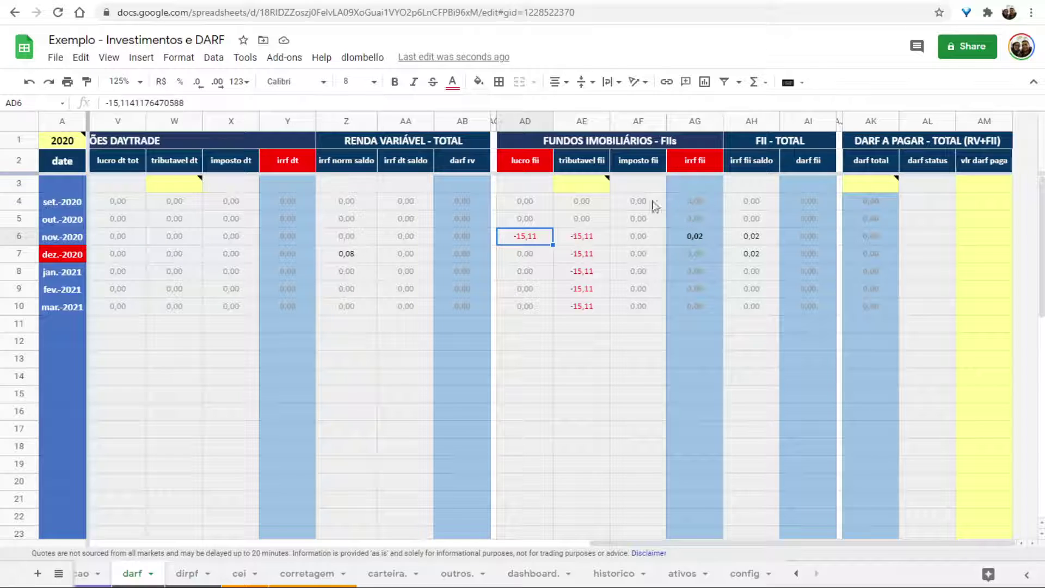
pyautogui.click(686, 235)
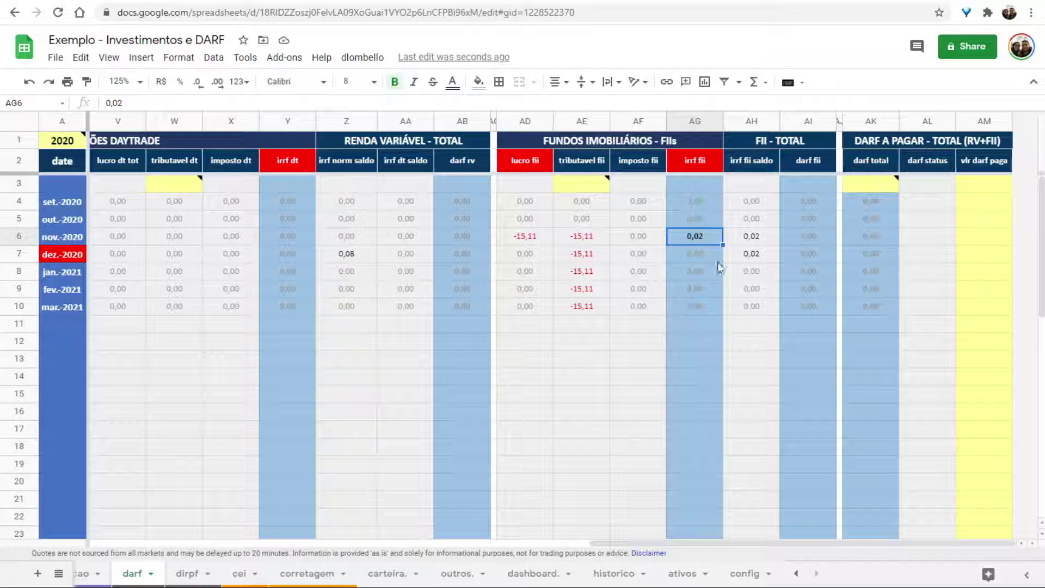
pyautogui.click(758, 236)
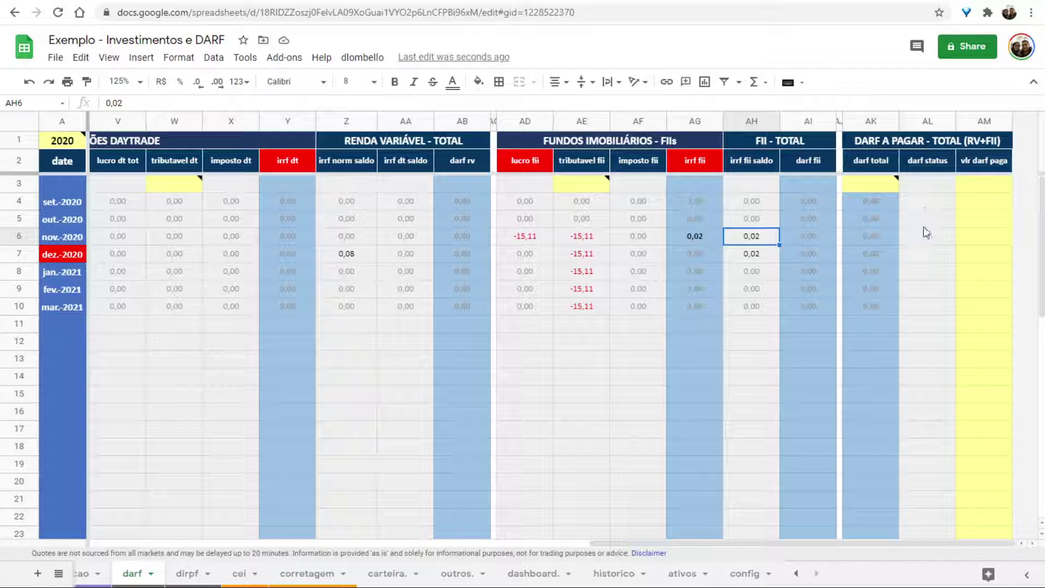
pyautogui.moveTo(927, 201); pyautogui.dragTo(927, 326)
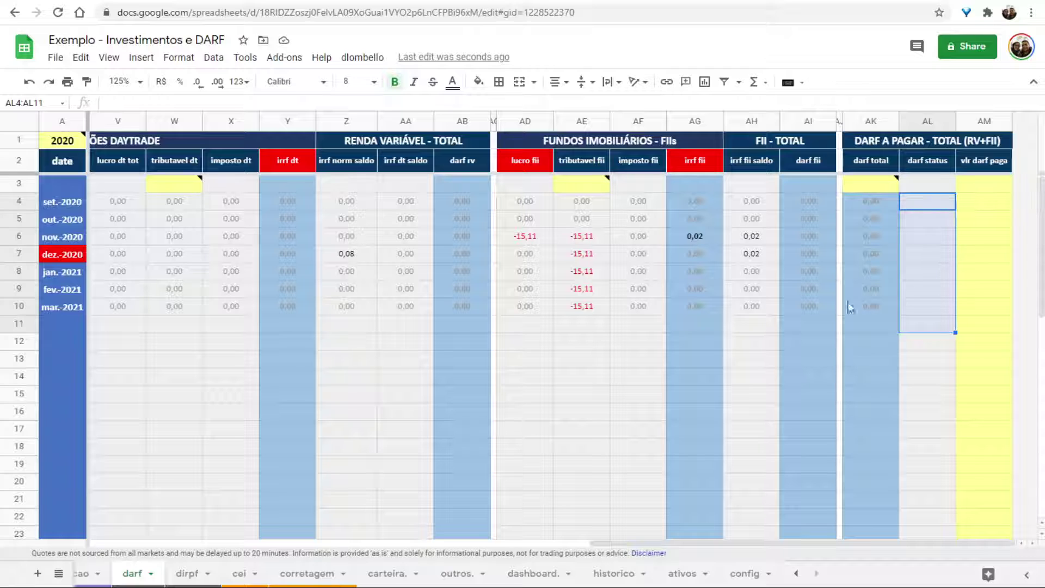
pyautogui.scroll(3, 128, 572)
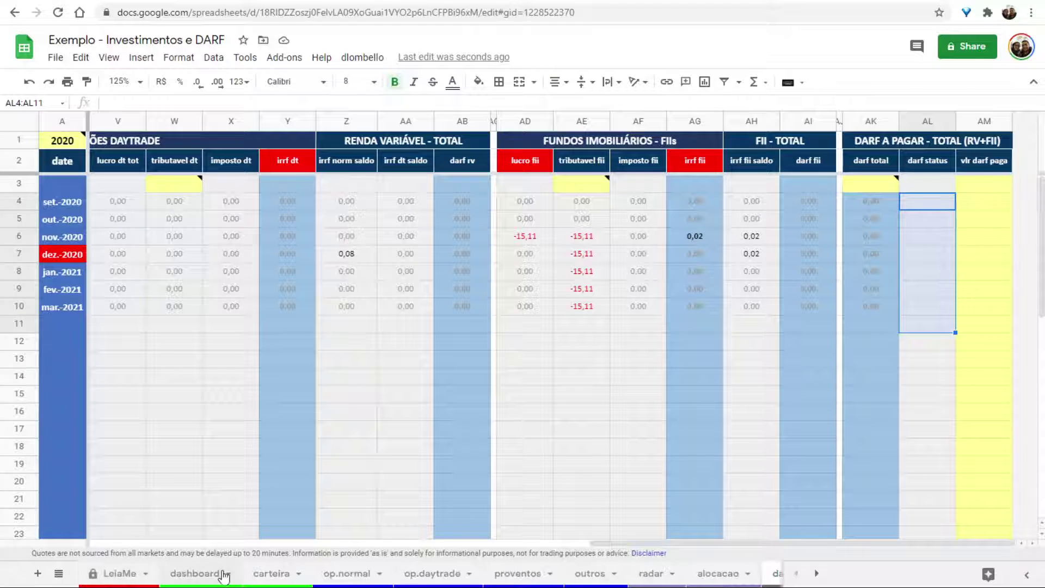
# On op.normal, change the 23/11/2020 IRDM11 sale price in E7 to 170.
pyautogui.scroll(-2, 223, 576)
pyautogui.scroll(2, 185, 576)
pyautogui.click(333, 573)
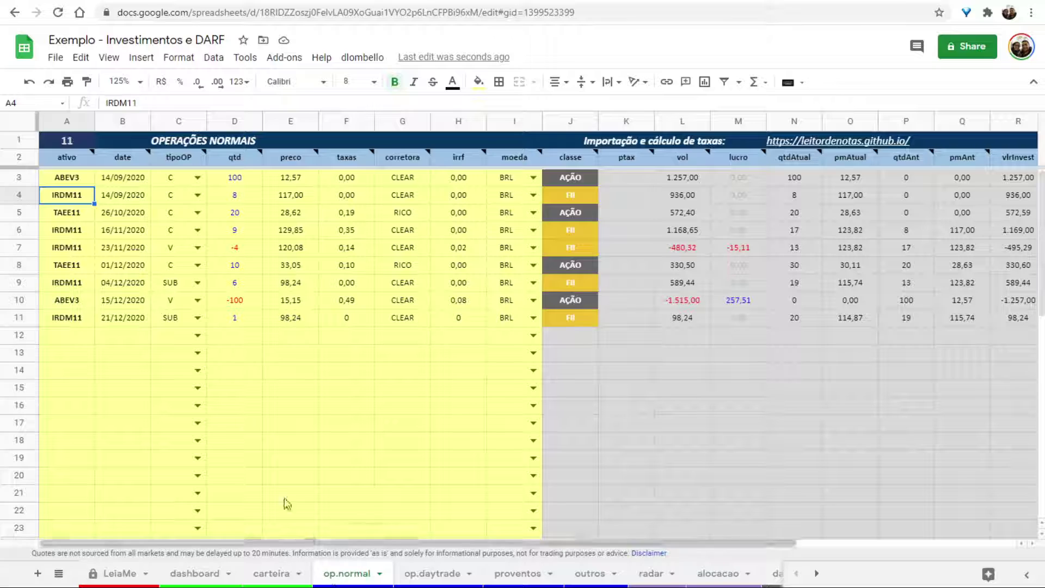
pyautogui.click(56, 233)
pyautogui.click(292, 234)
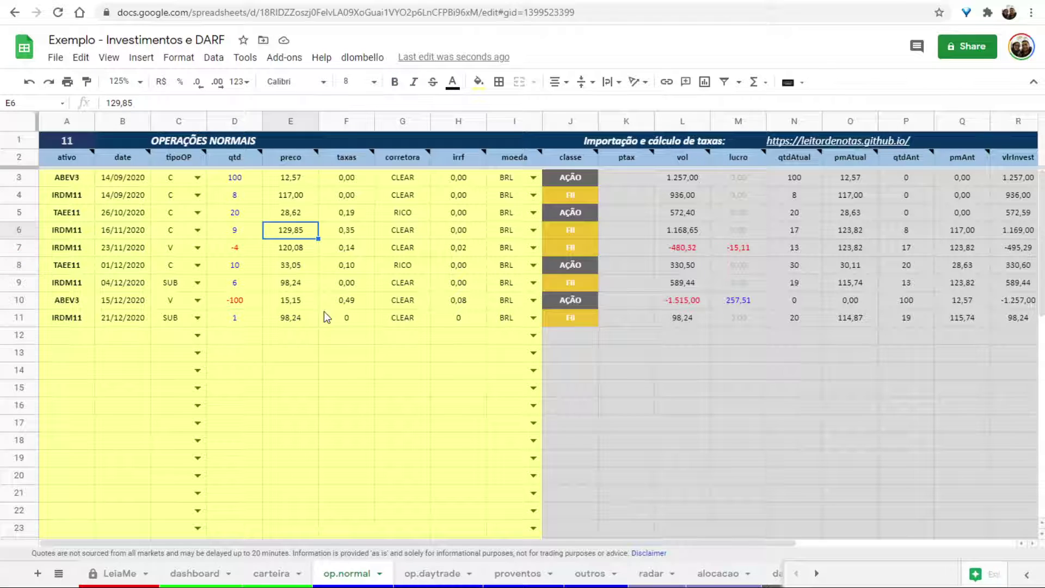
pyautogui.write('170')
pyautogui.press('Escape')
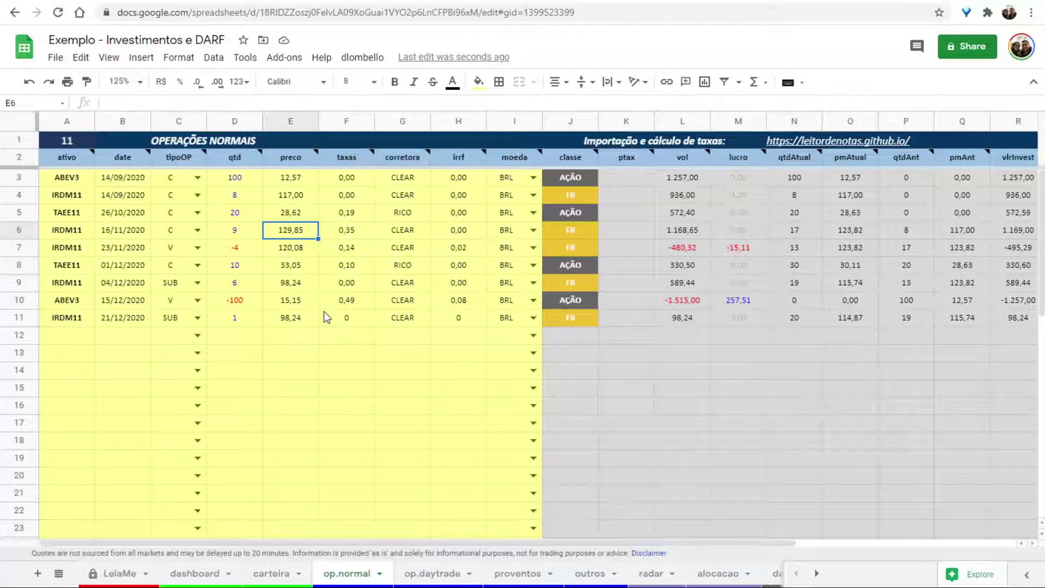
pyautogui.press('Down')
pyautogui.write('170')
pyautogui.press('Return')
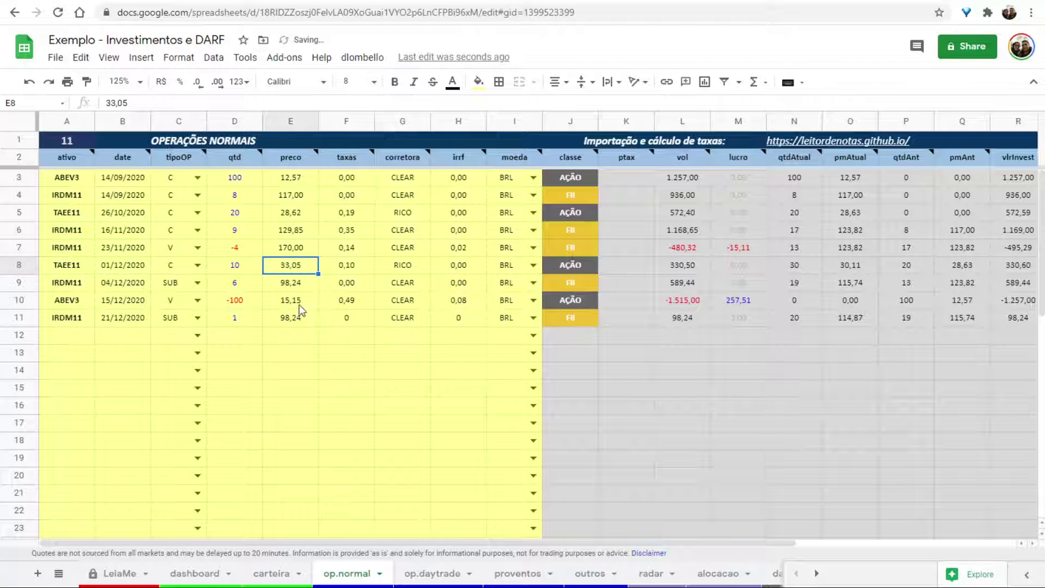
# Run Calcular Operações from the dlombello HTML menu and close the panel.
pyautogui.click(362, 58)
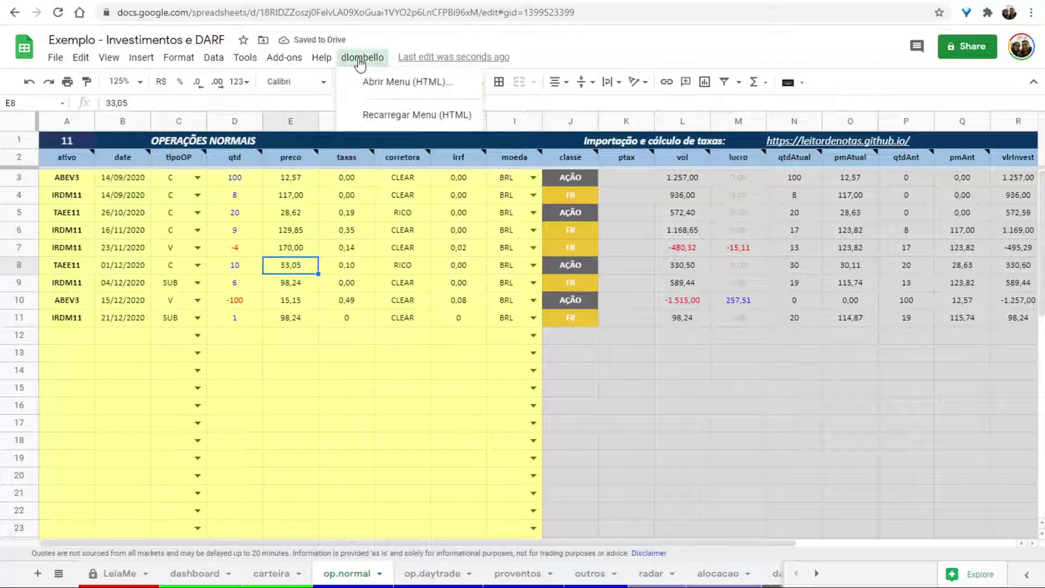
pyautogui.click(393, 81)
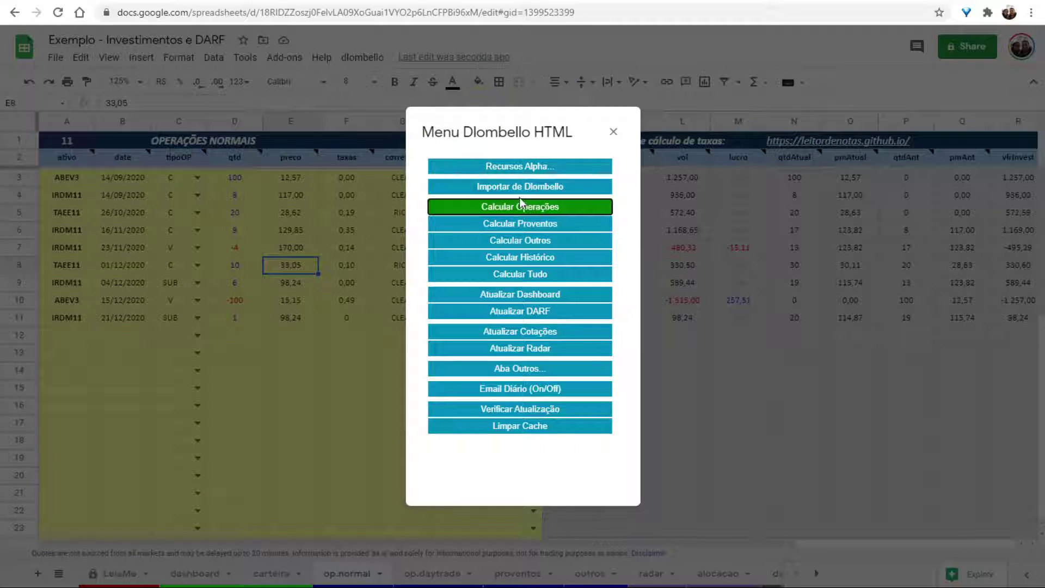
pyautogui.click(519, 201)
pyautogui.click(613, 132)
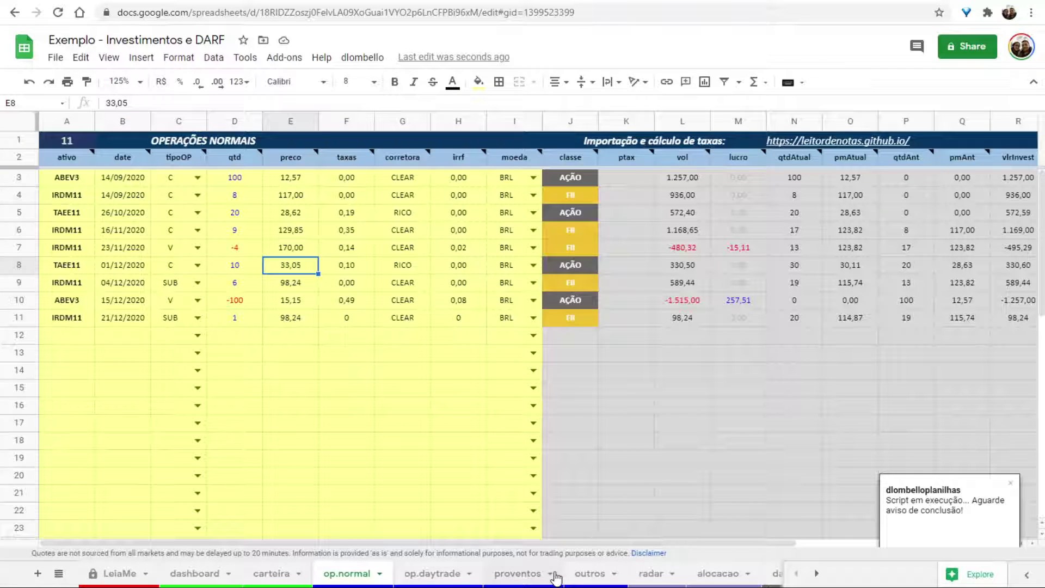
# On the darf sheet, inspect the November 2020 DARF total of 36,89.
pyautogui.scroll(-5, 555, 577)
pyautogui.click(507, 578)
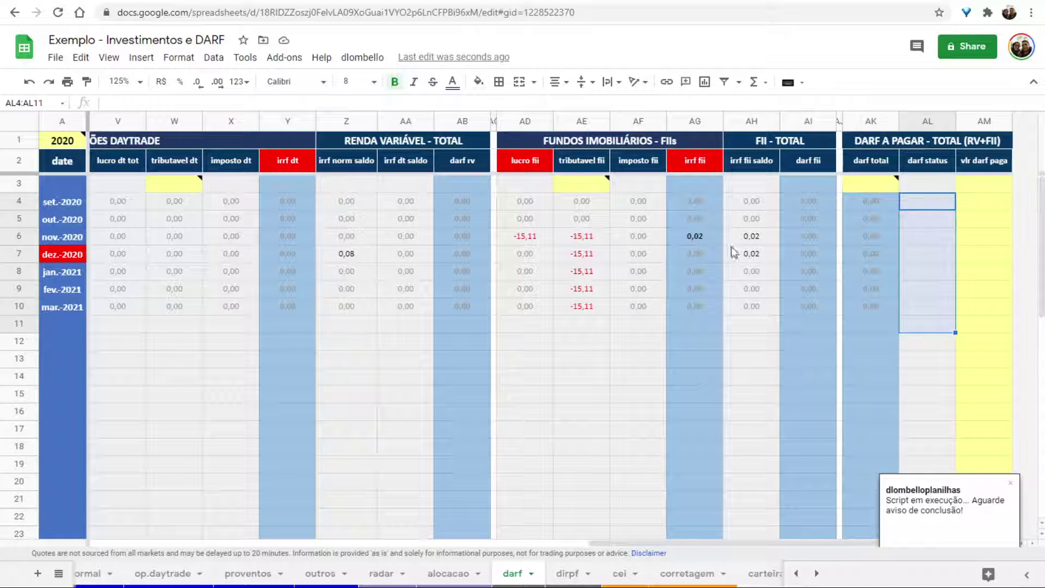
pyautogui.click(864, 239)
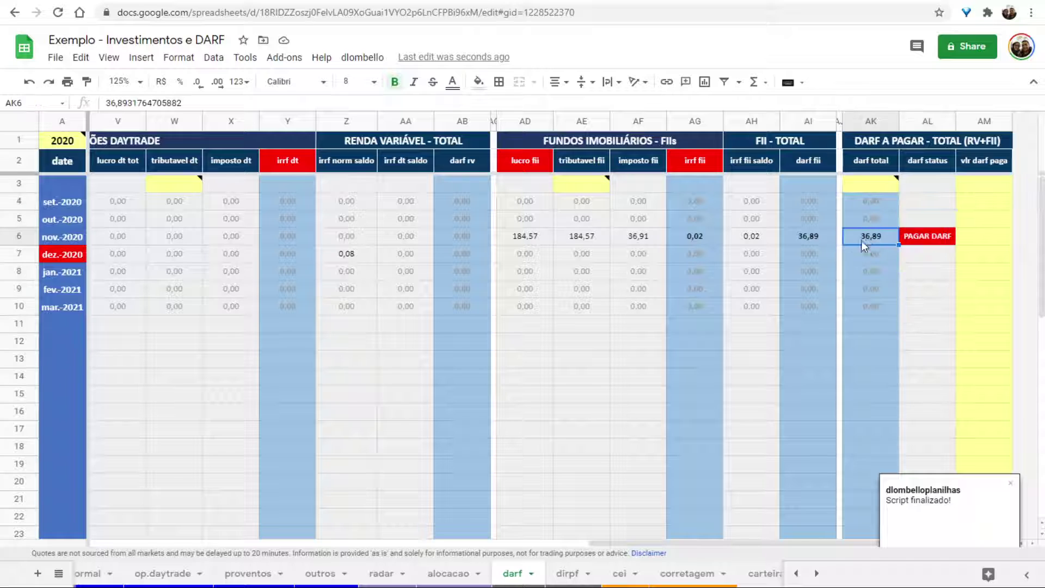
pyautogui.click(868, 251)
pyautogui.click(868, 225)
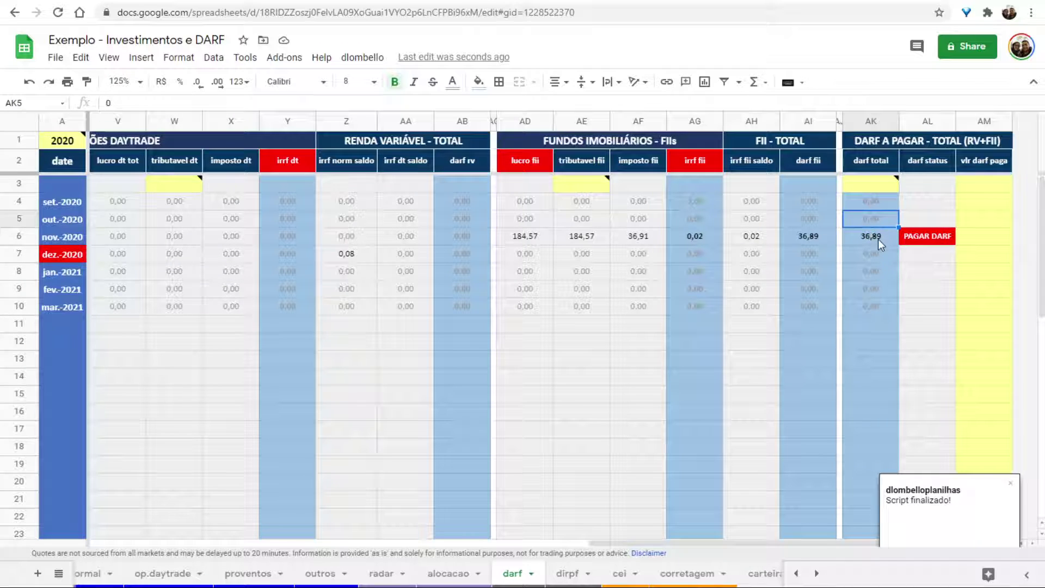
pyautogui.click(872, 240)
# Enter 36,89 as the paid November DARF in AM6, then clear it.
pyautogui.click(977, 237)
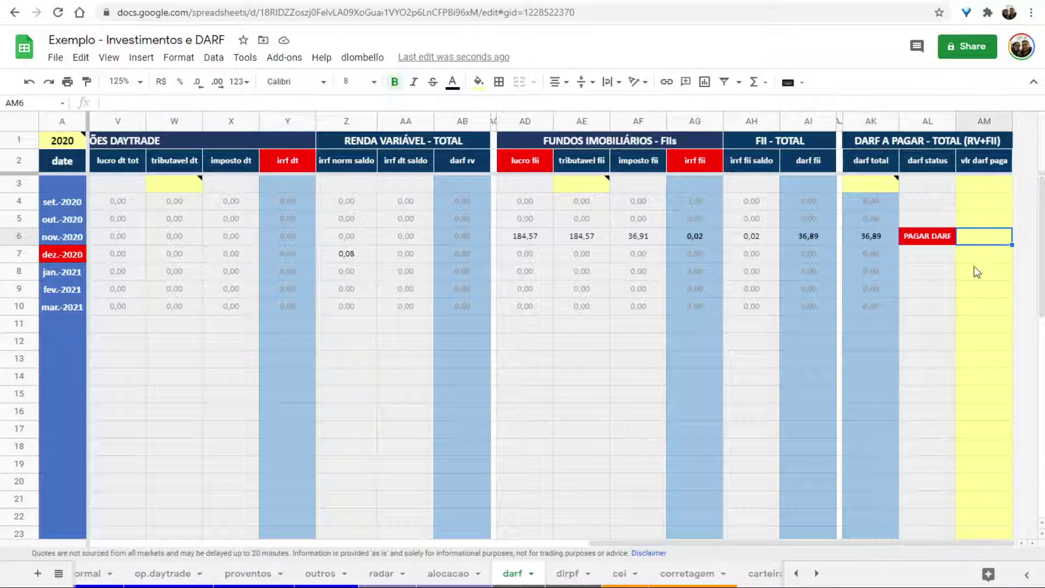
pyautogui.write('36,89')
pyautogui.press('Up')
pyautogui.press('Left')
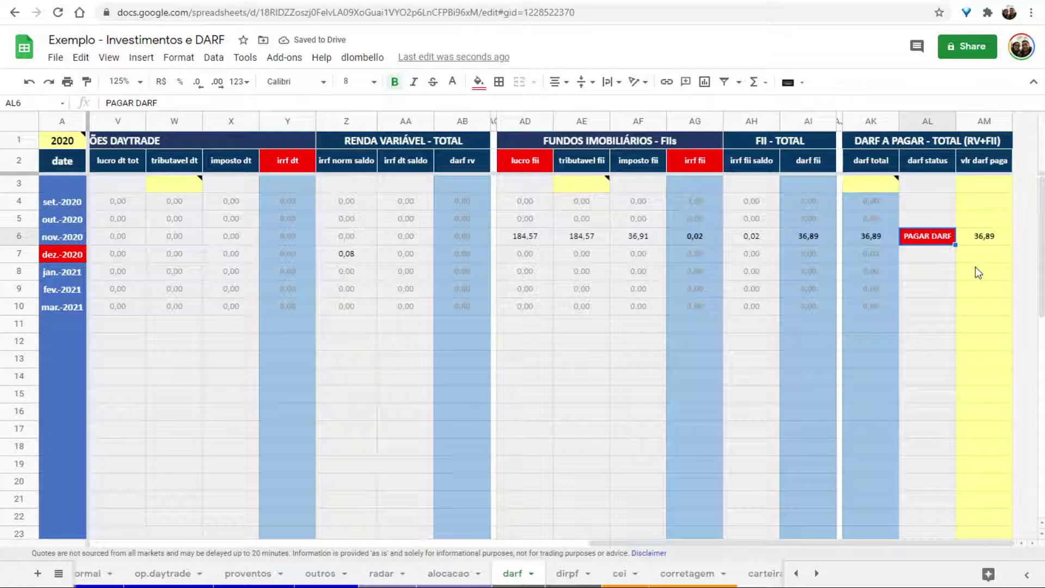
pyautogui.press('Right')
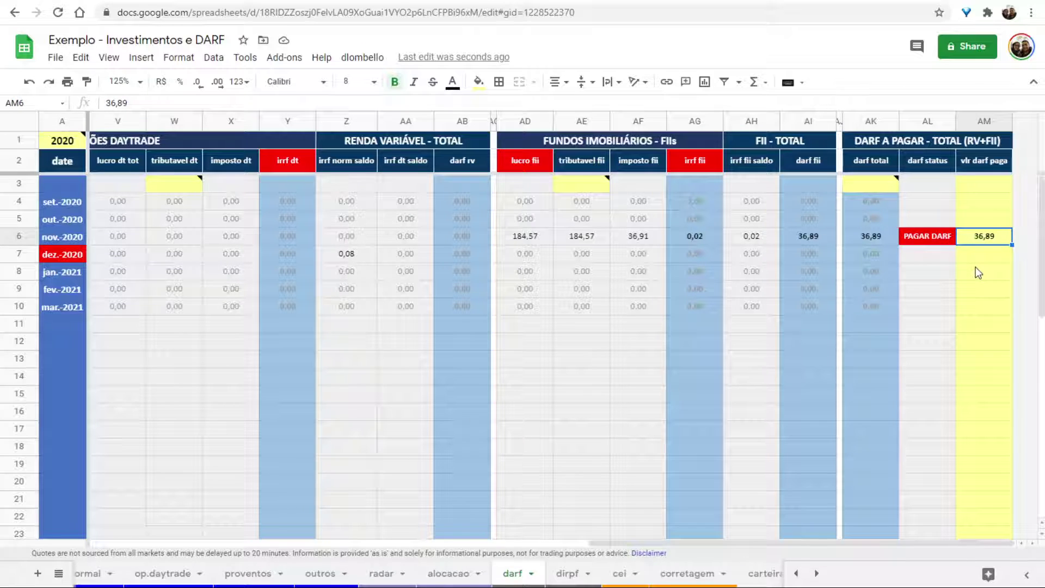
pyautogui.press('Delete')
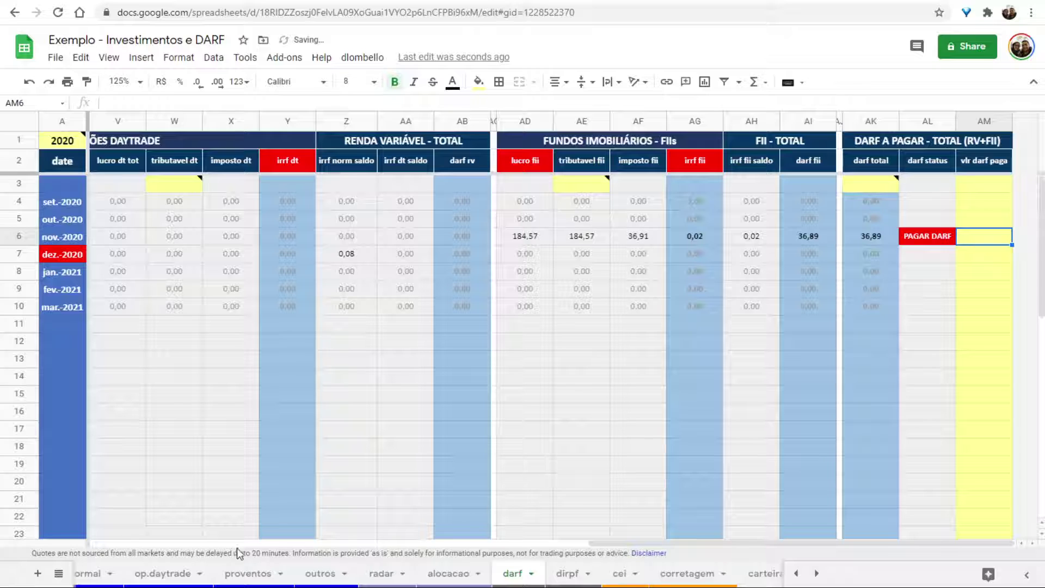
# Undo the recent changes and select the IRDM11 sale price in E7 on op.normal.
pyautogui.hscroll(-3, 117, 577)
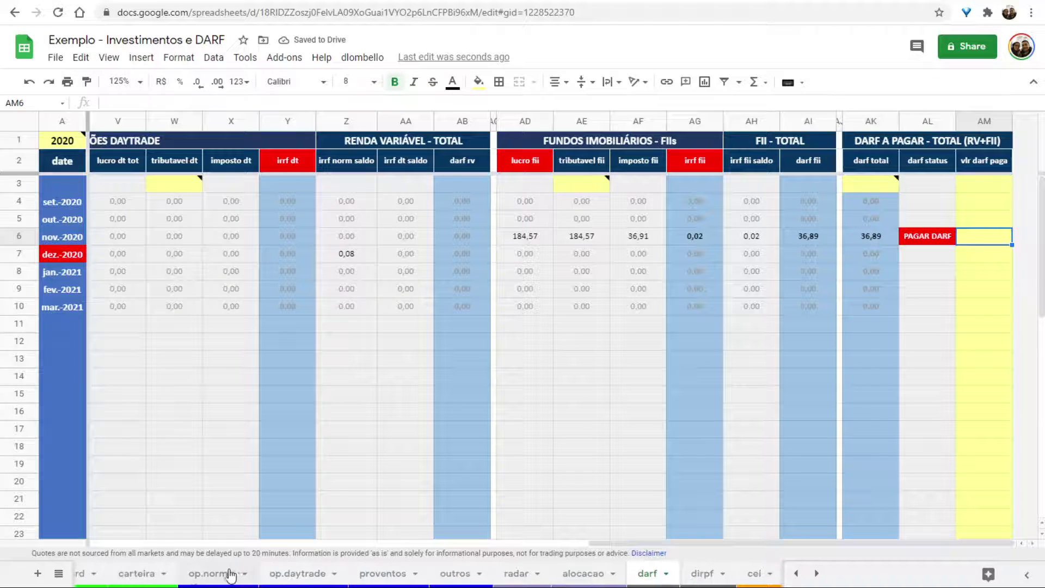
pyautogui.click(212, 575)
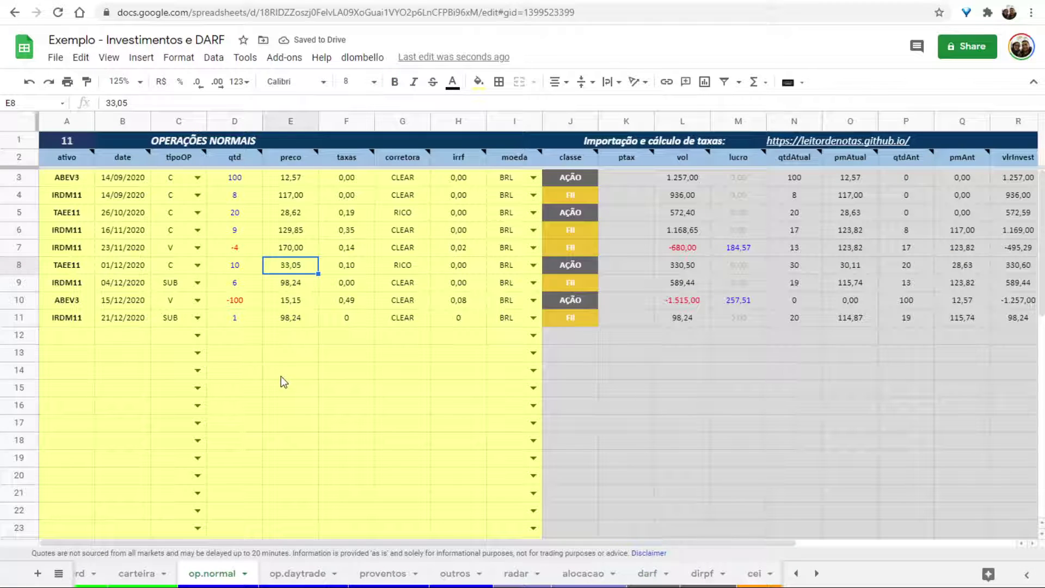
pyautogui.hotkey('ctrl', 'z')
pyautogui.hotkey('ctrl', 'z')
pyautogui.hotkey('ctrl', 'z')
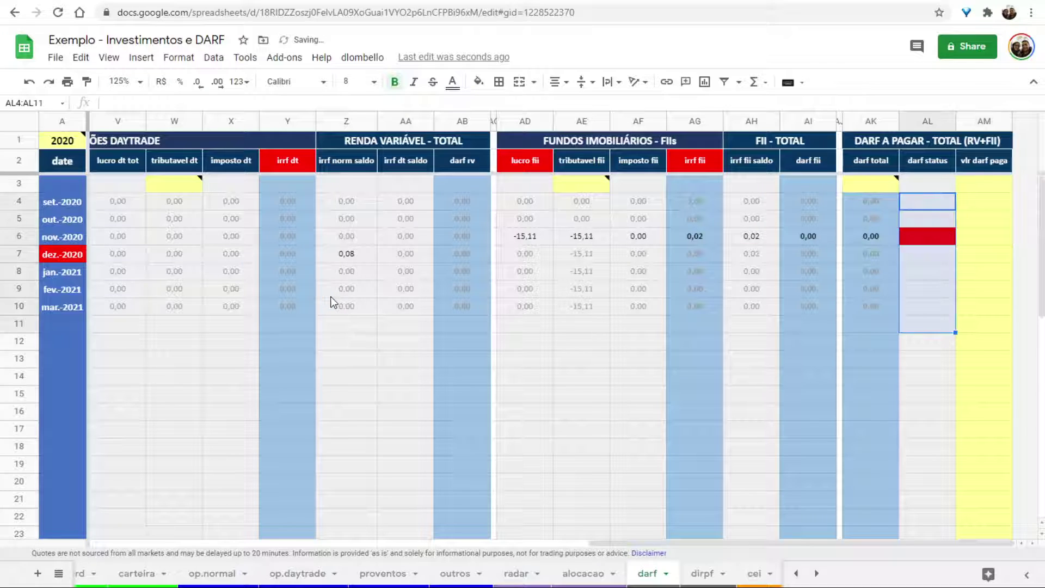
pyautogui.click(188, 575)
pyautogui.click(282, 250)
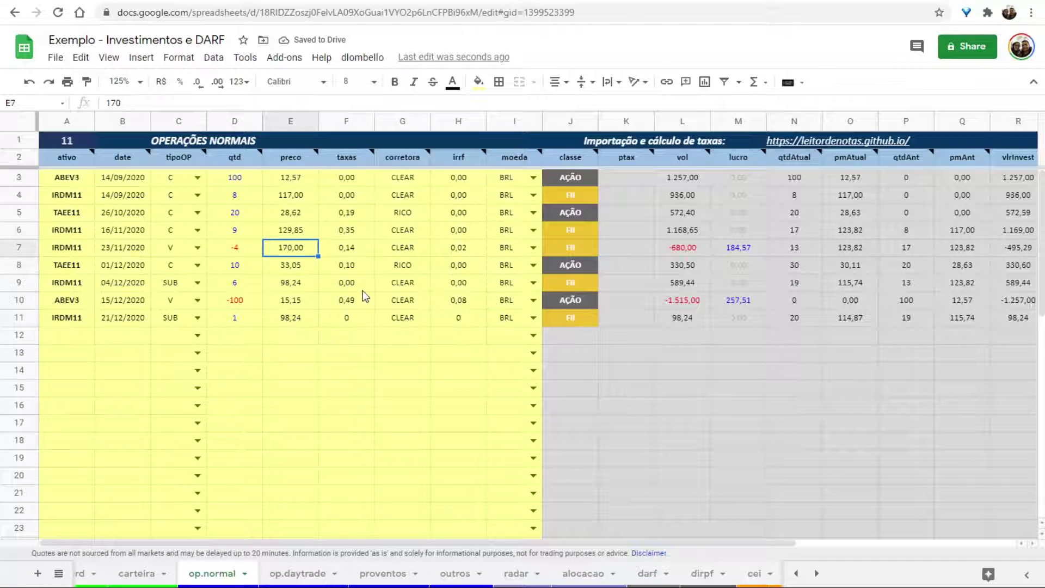
# Set the IRDM11 sale price in E7 to 124.
pyautogui.write('124')
pyautogui.press('Return')
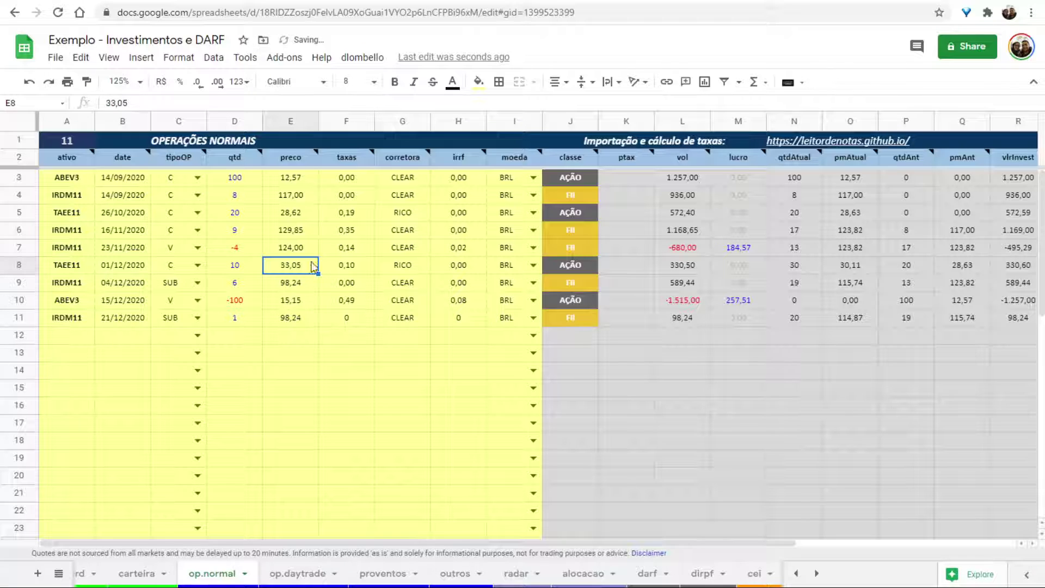
pyautogui.click(300, 231)
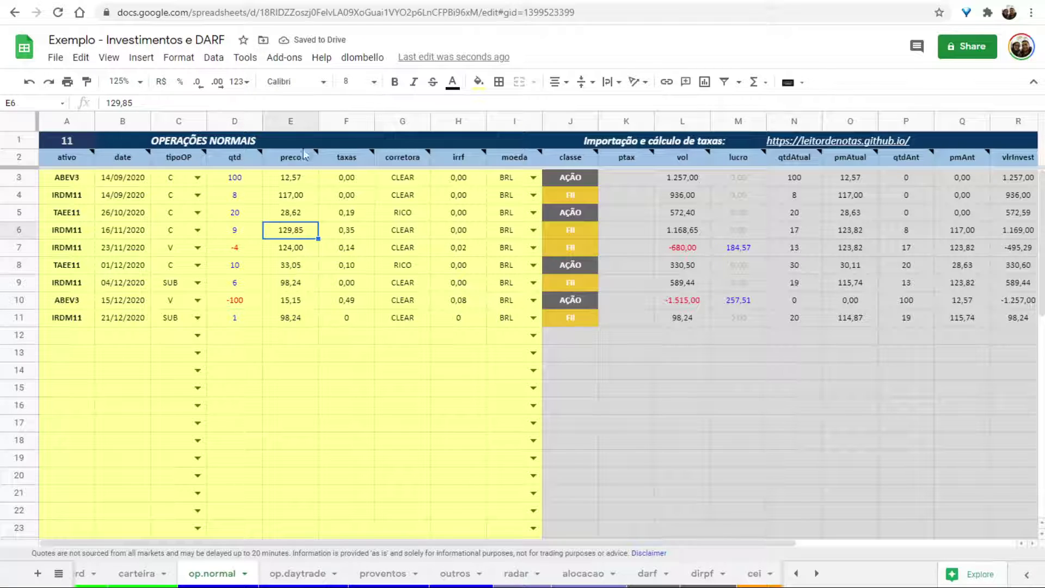
# Rerun Calcular Operações from the dlombello menu and switch to the dirpf sheet.
pyautogui.click(362, 57)
pyautogui.click(391, 86)
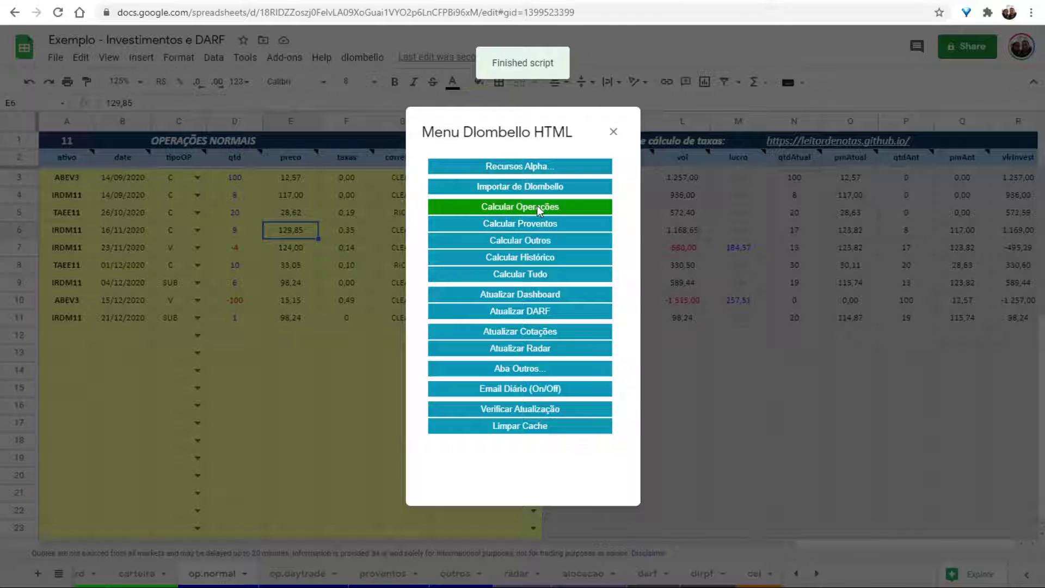
pyautogui.click(539, 209)
pyautogui.click(613, 132)
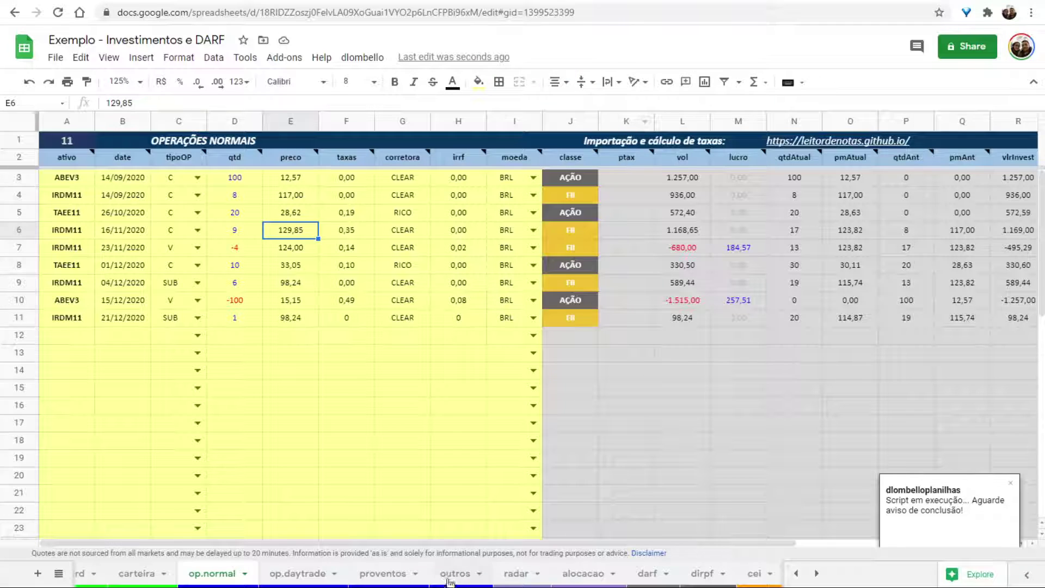
pyautogui.hscroll(5, 435, 574)
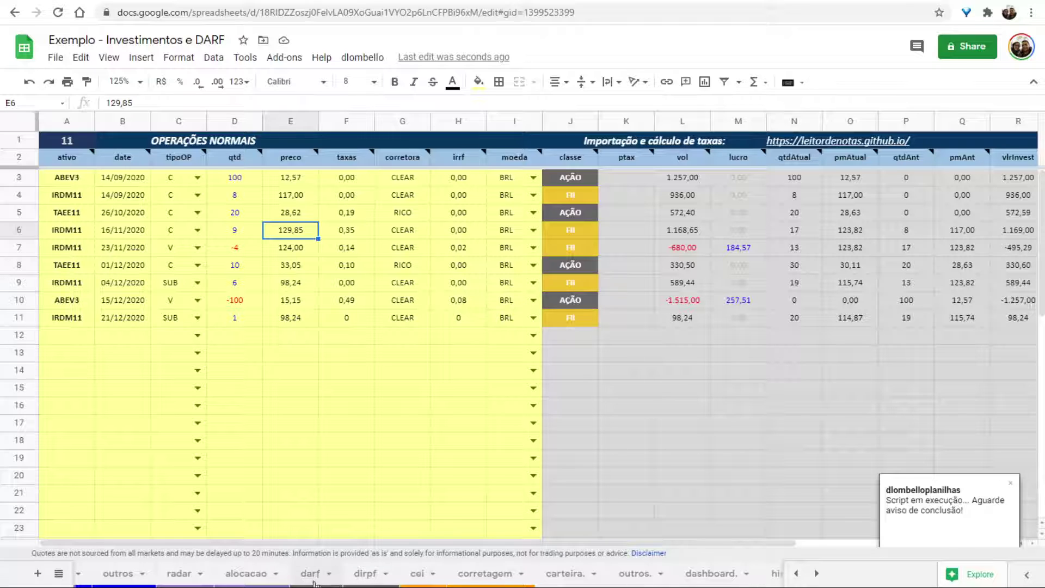
pyautogui.click(364, 573)
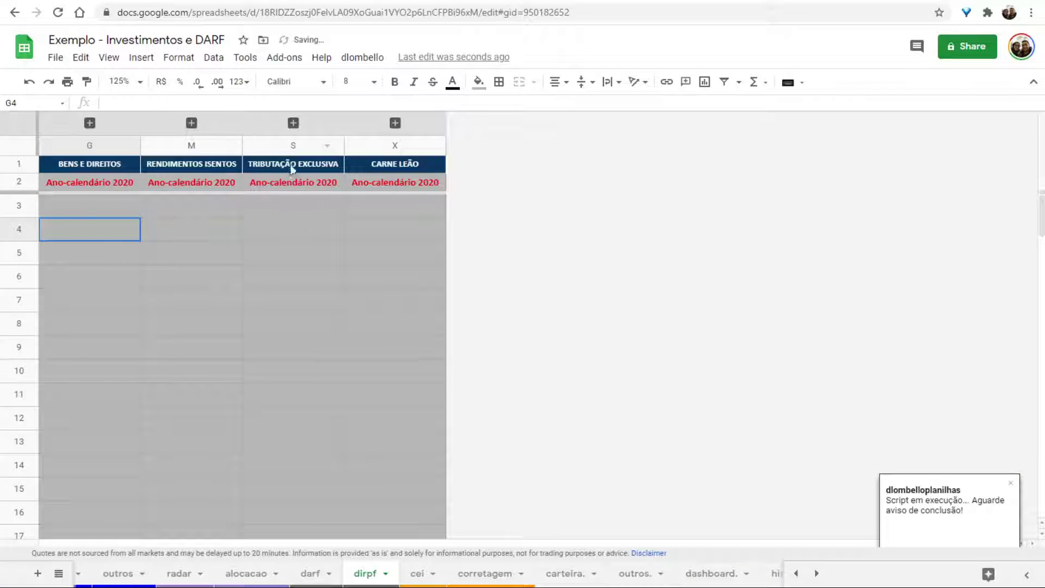
# Run Recursos Alpha > Calcular DIRPF for calendar year 2020, accepting the warning.
pyautogui.click(197, 261)
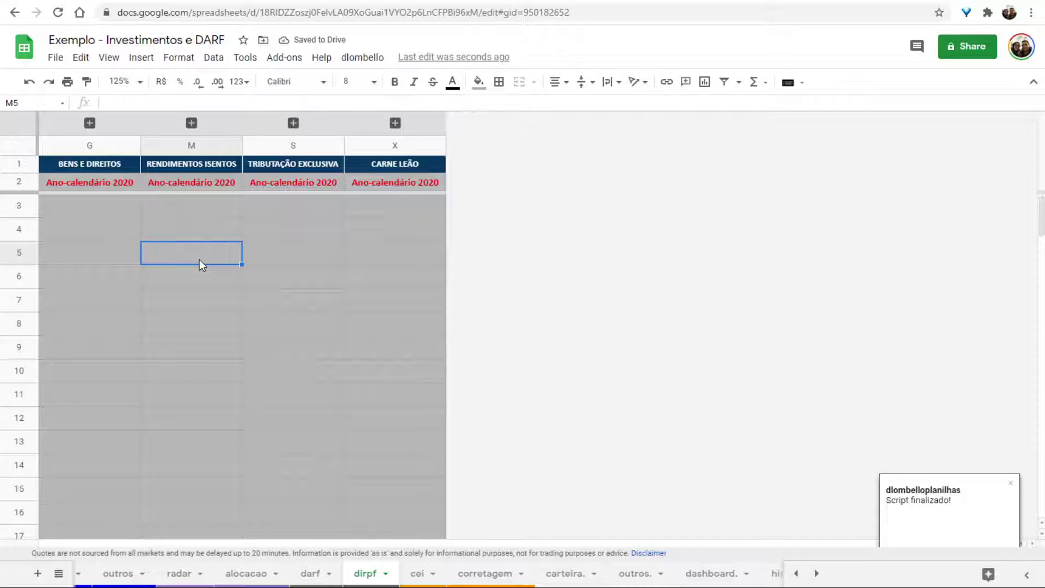
pyautogui.click(352, 58)
pyautogui.click(426, 82)
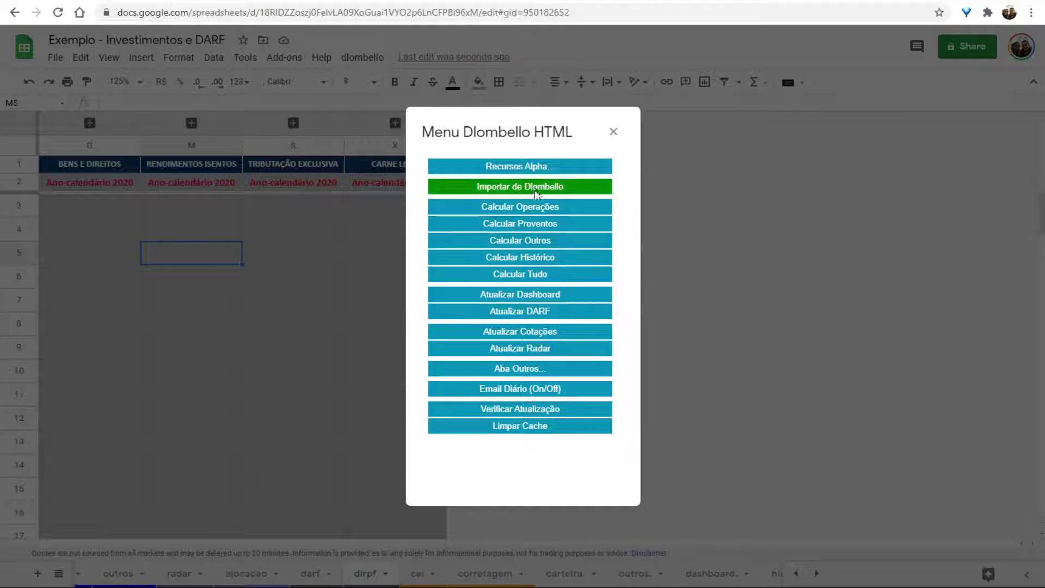
pyautogui.click(513, 166)
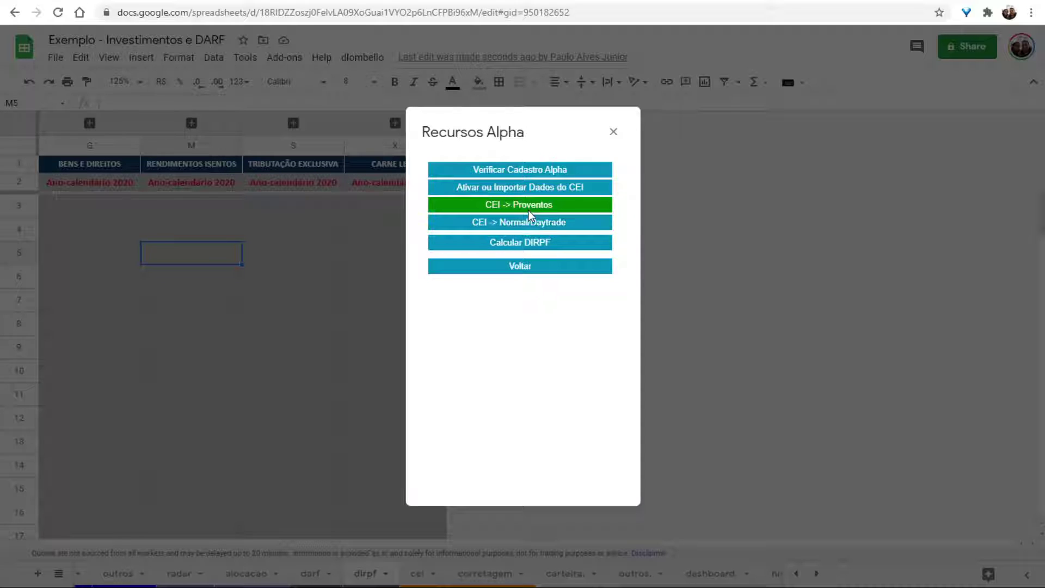
pyautogui.click(527, 246)
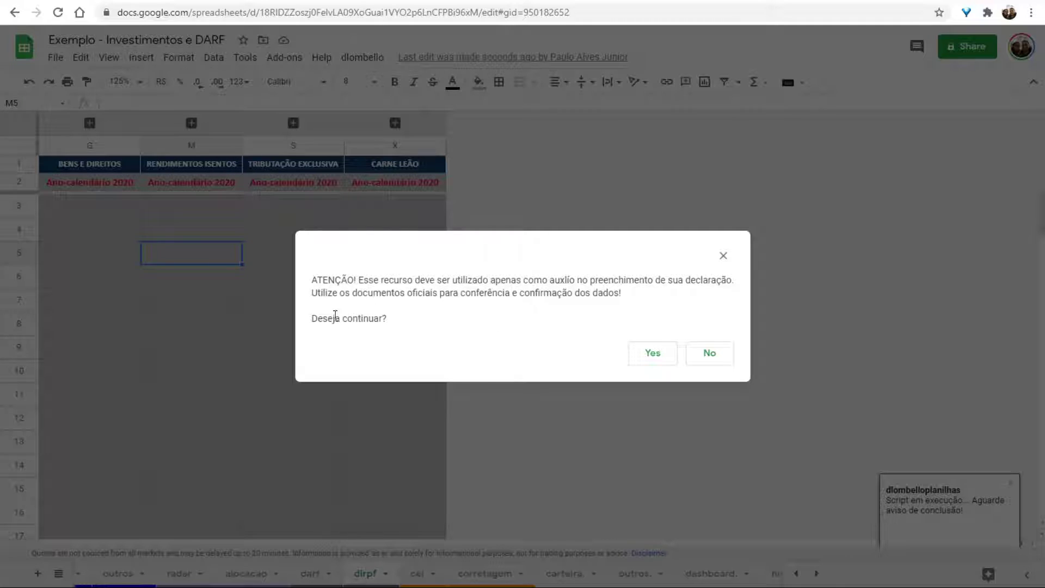
pyautogui.click(652, 354)
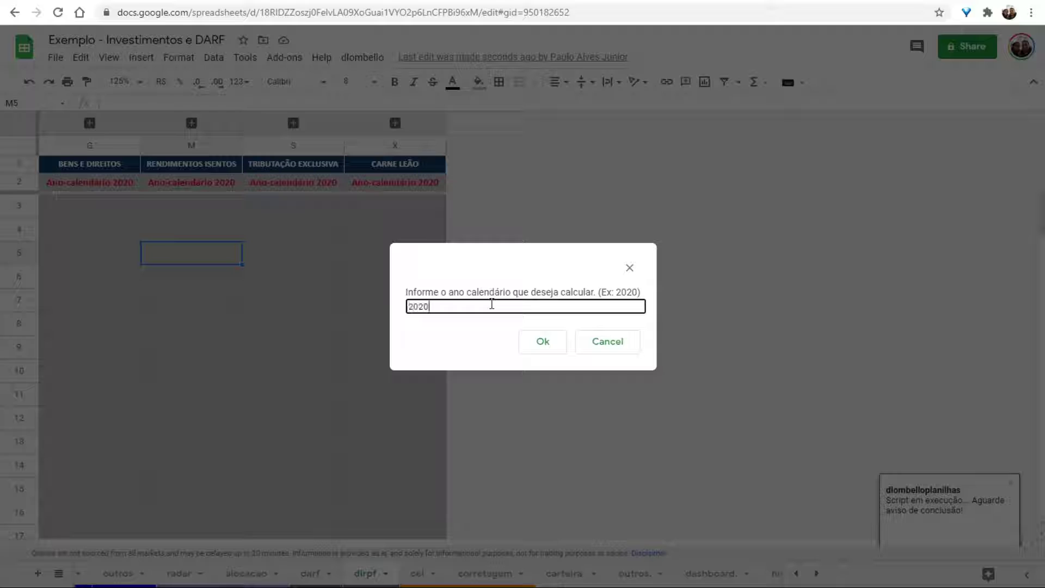
pyautogui.write('2020')
pyautogui.click(536, 346)
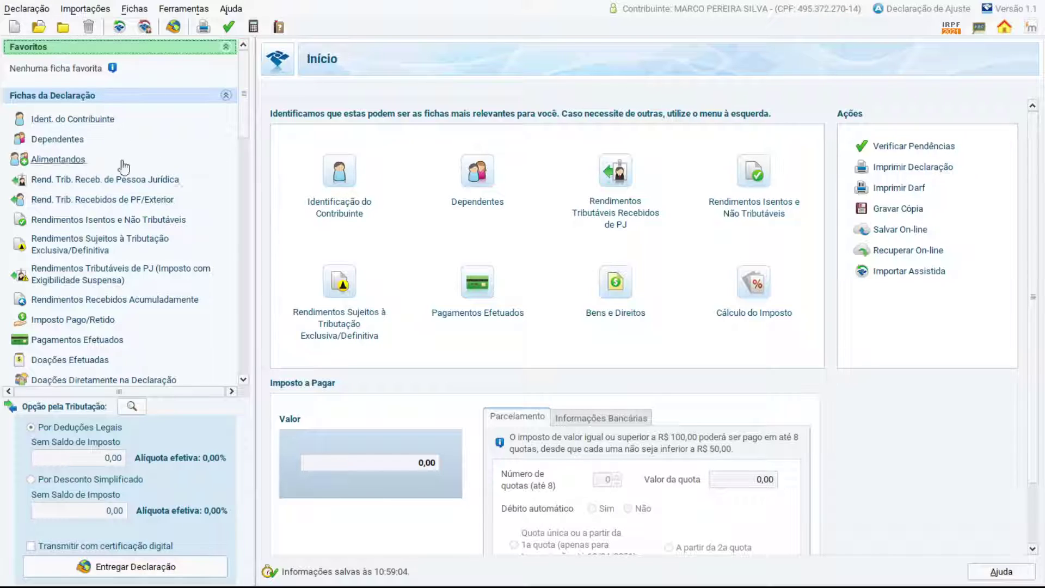
pyautogui.scroll(-2, 99, 206)
pyautogui.scroll(-9, 100, 207)
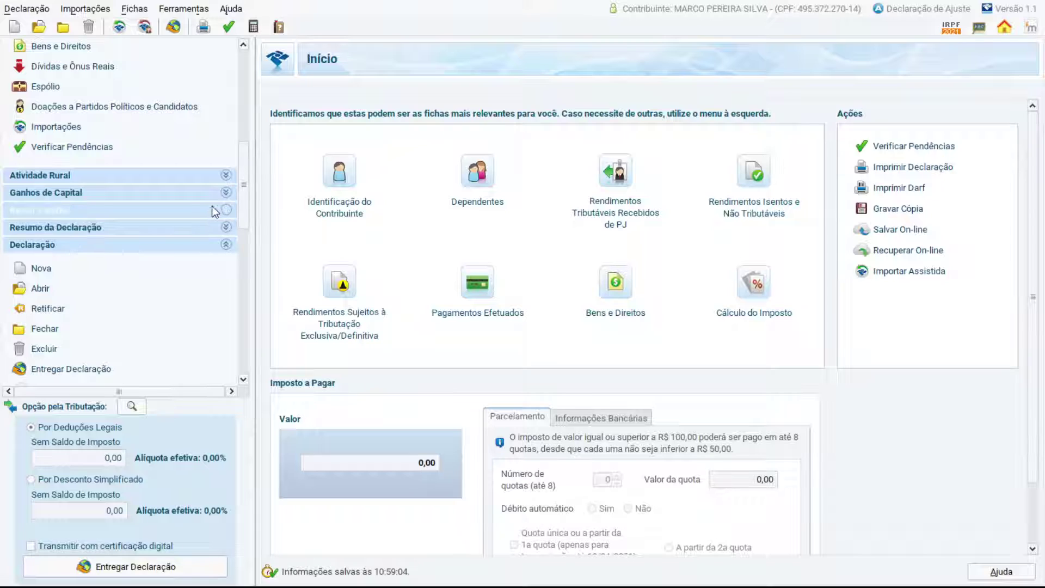
pyautogui.click(226, 212)
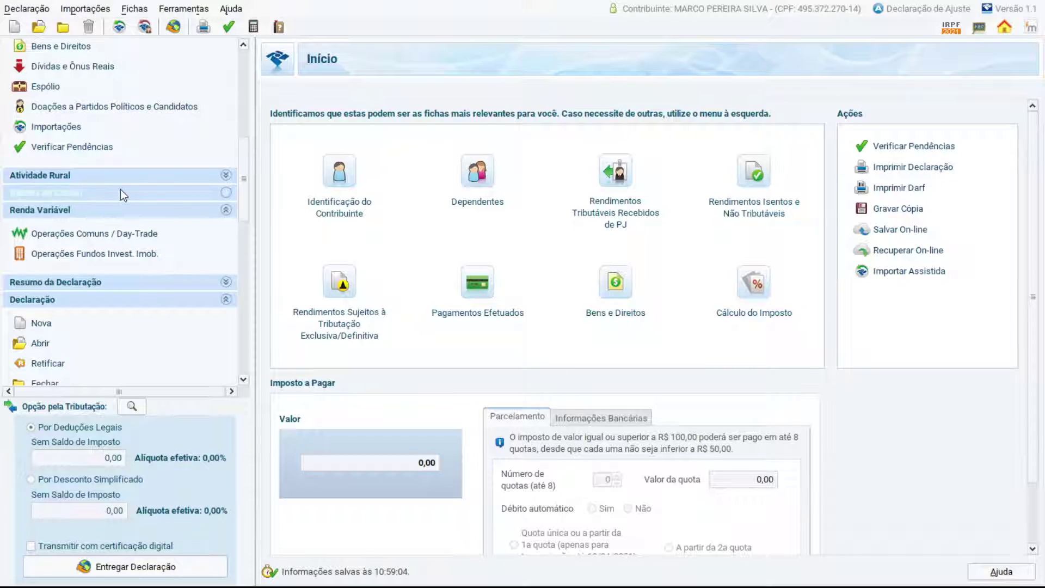
pyautogui.scroll(-3, 136, 160)
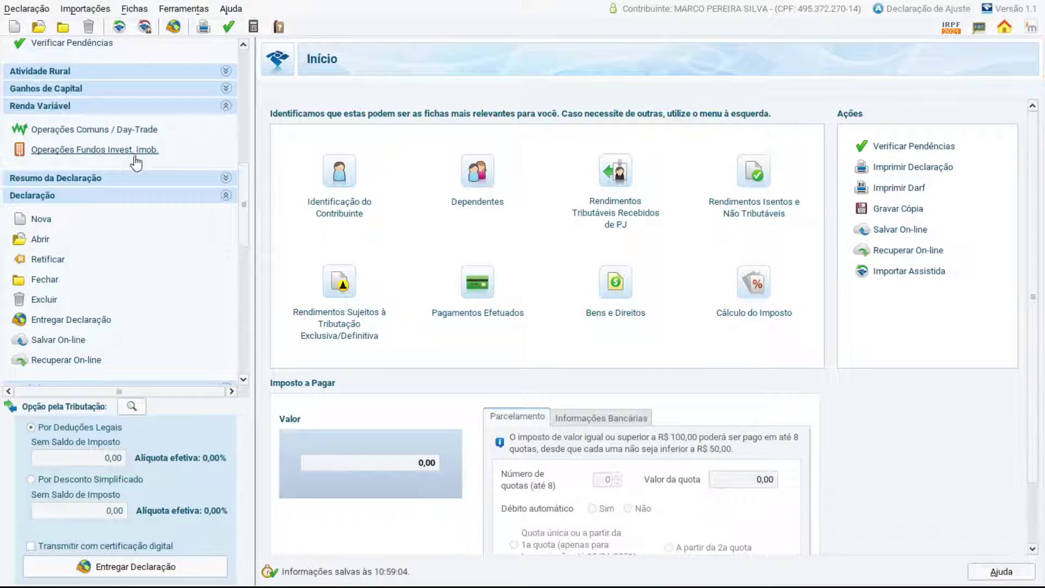
pyautogui.scroll(8, 136, 158)
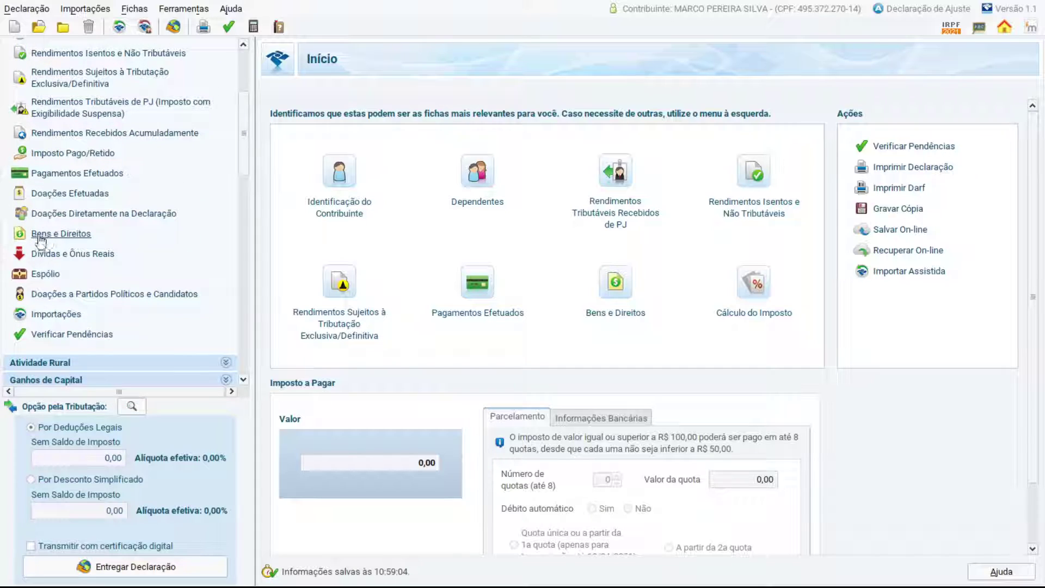
pyautogui.scroll(-6, 82, 234)
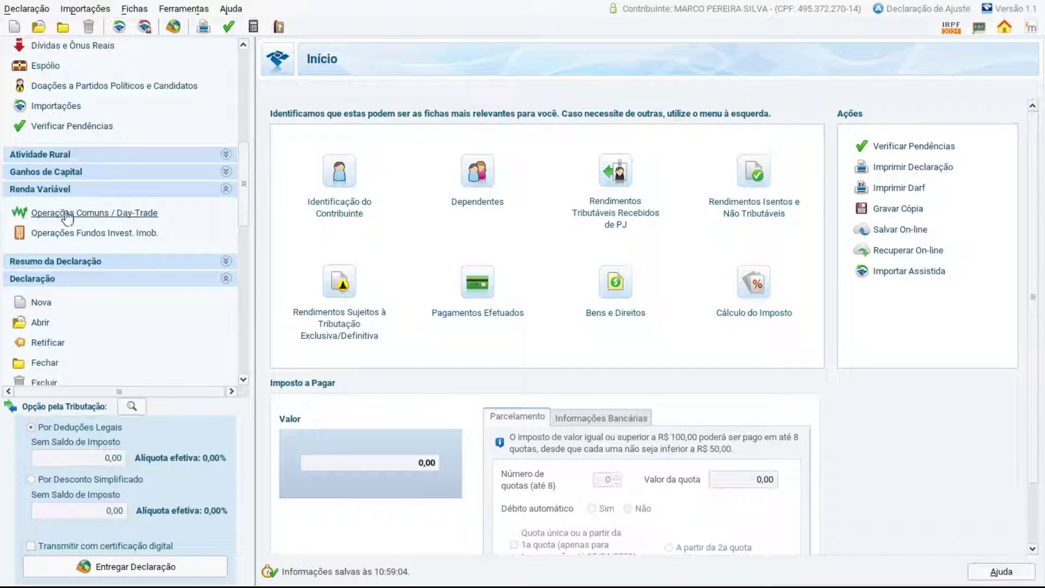
# Open Renda Variável > Operações Comuns / Day-Trade and select the Mercado à vista - ações field.
pyautogui.click(75, 214)
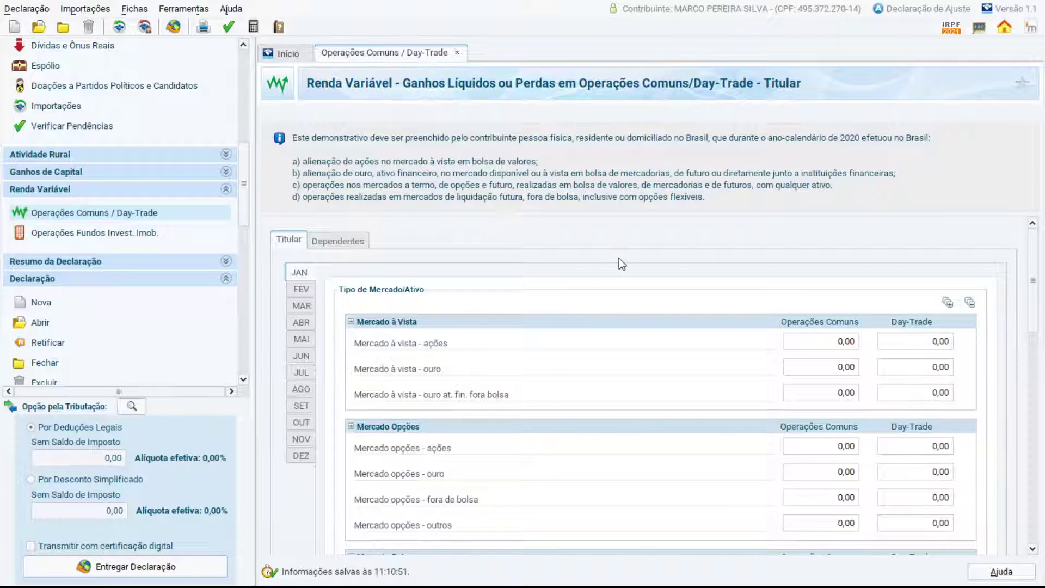
pyautogui.scroll(-1, 479, 355)
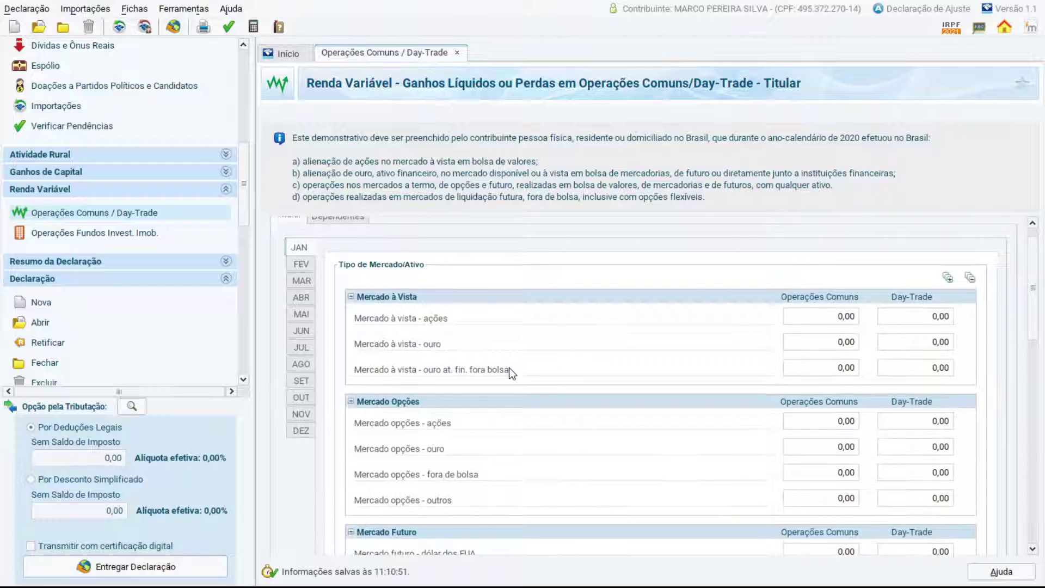
pyautogui.scroll(-1, 509, 368)
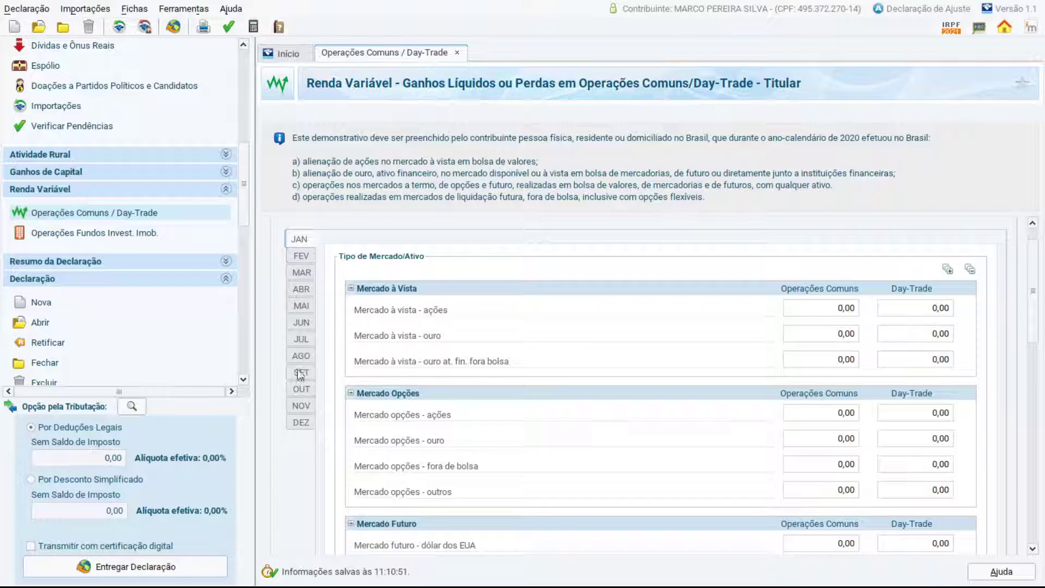
pyautogui.click(824, 309)
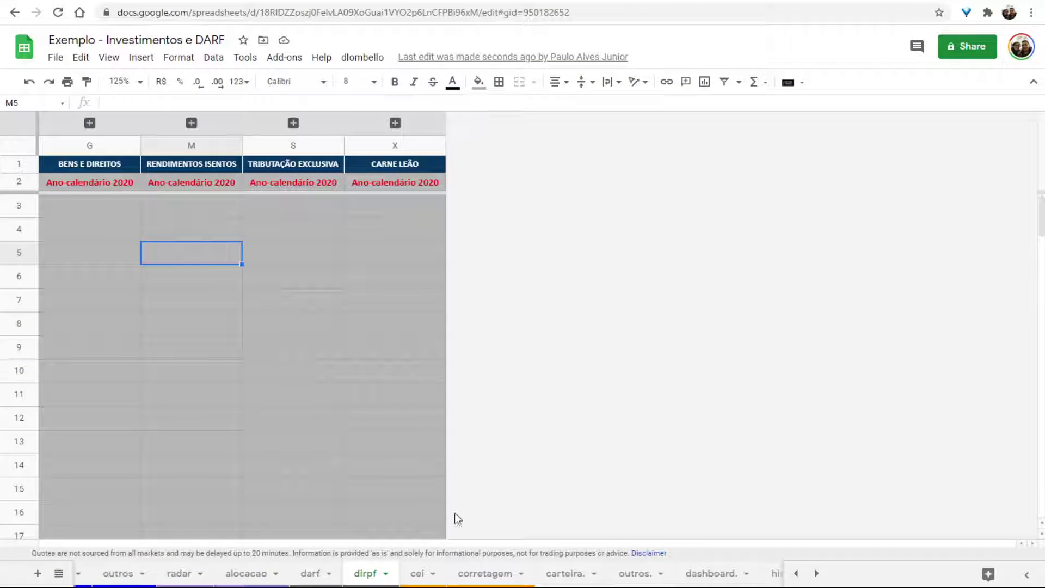
# Check the 0,08 December value in darf cell Z7, then move to the LeiaMe sheet.
pyautogui.click(313, 573)
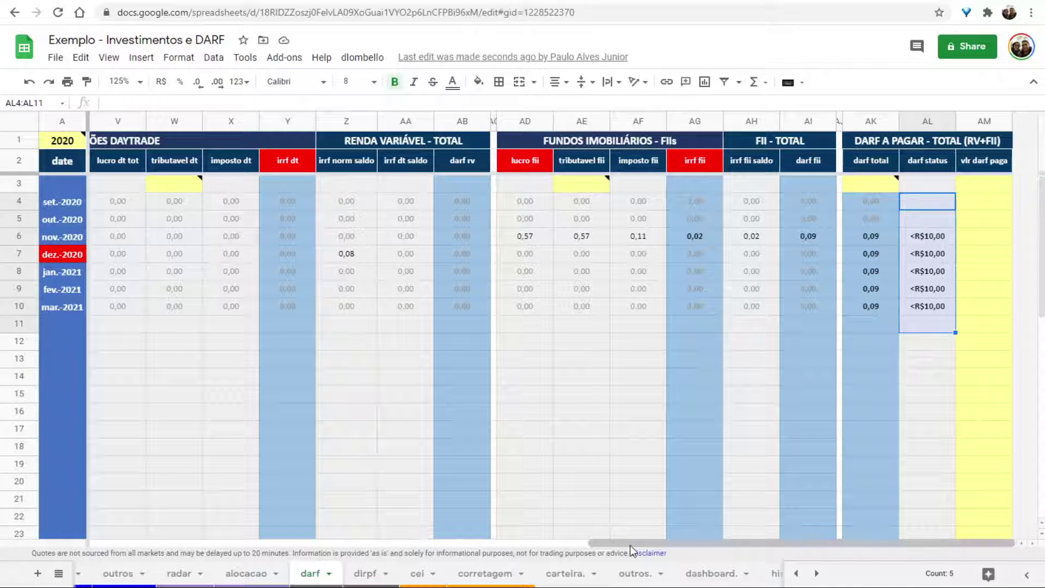
pyautogui.moveTo(631, 543); pyautogui.dragTo(509, 528)
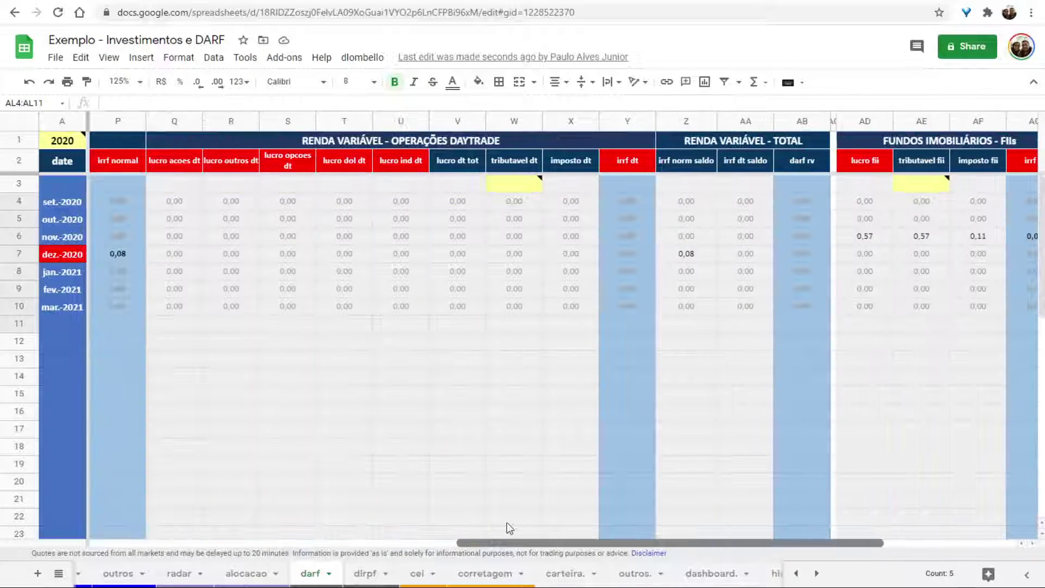
pyautogui.click(685, 255)
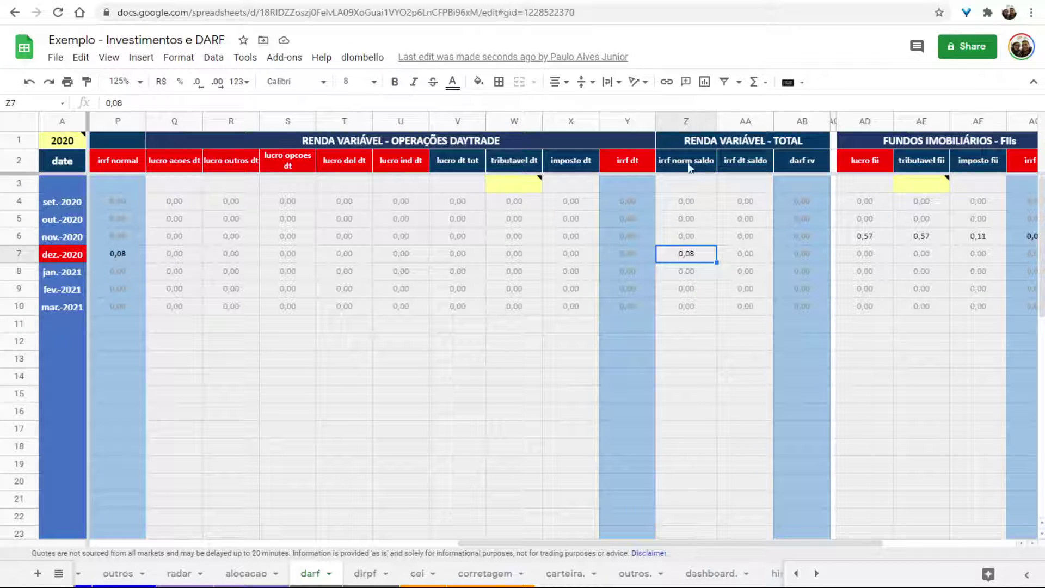
pyautogui.moveTo(503, 544); pyautogui.dragTo(210, 544)
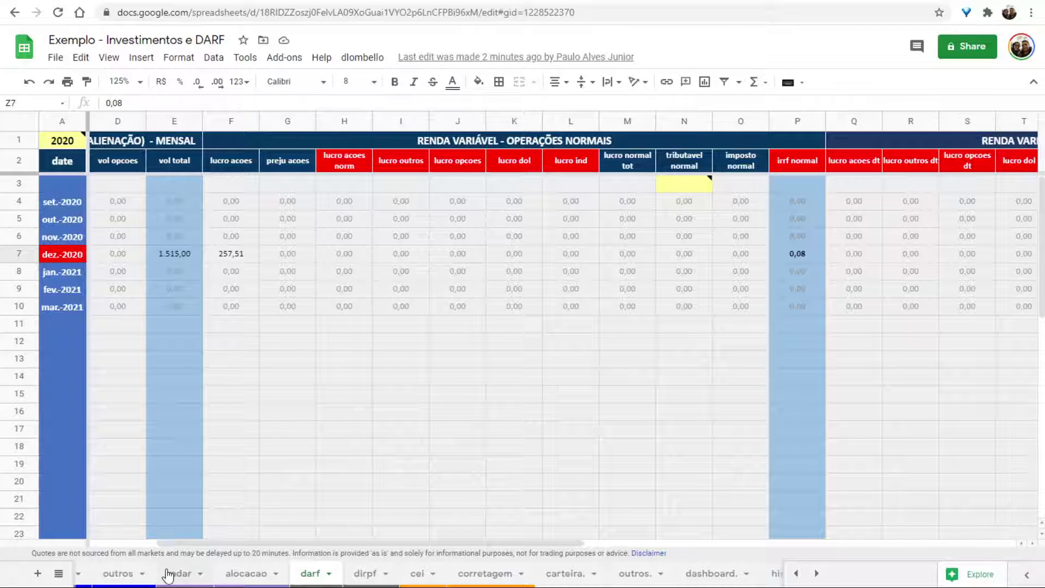
pyautogui.scroll(5, 171, 573)
pyautogui.click(114, 573)
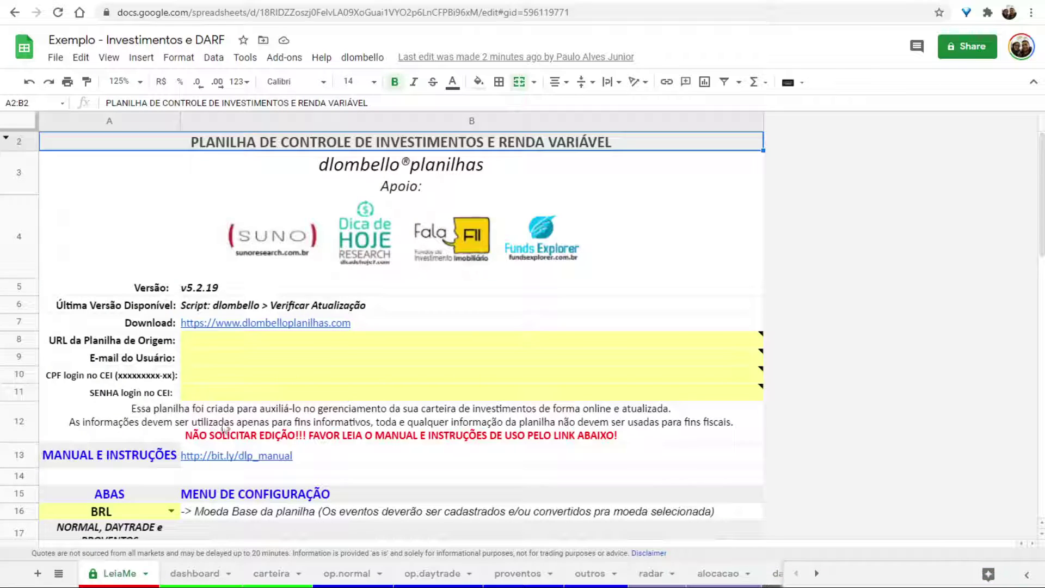
pyautogui.scroll(-5, 303, 284)
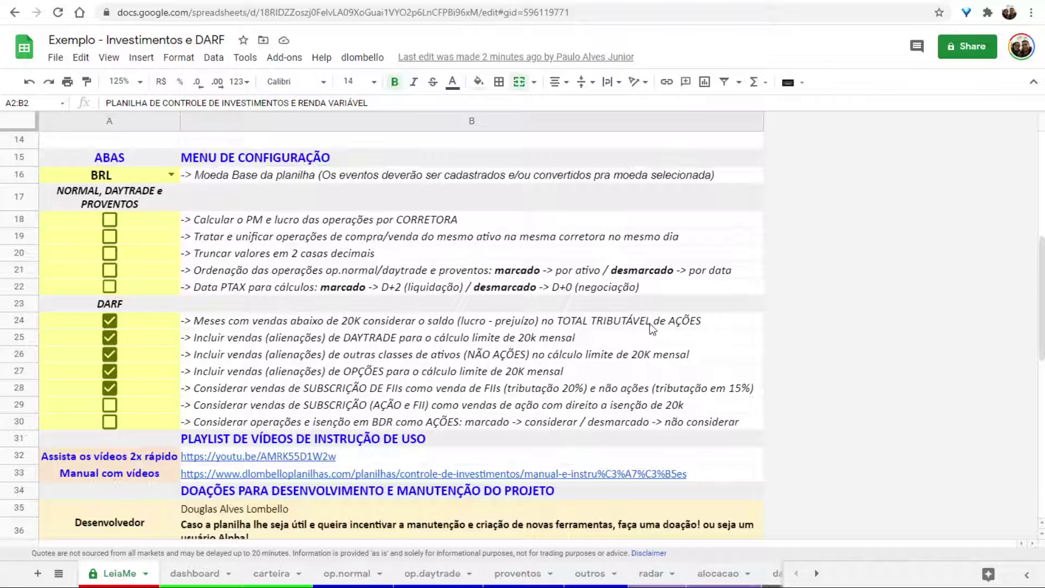
pyautogui.click(245, 324)
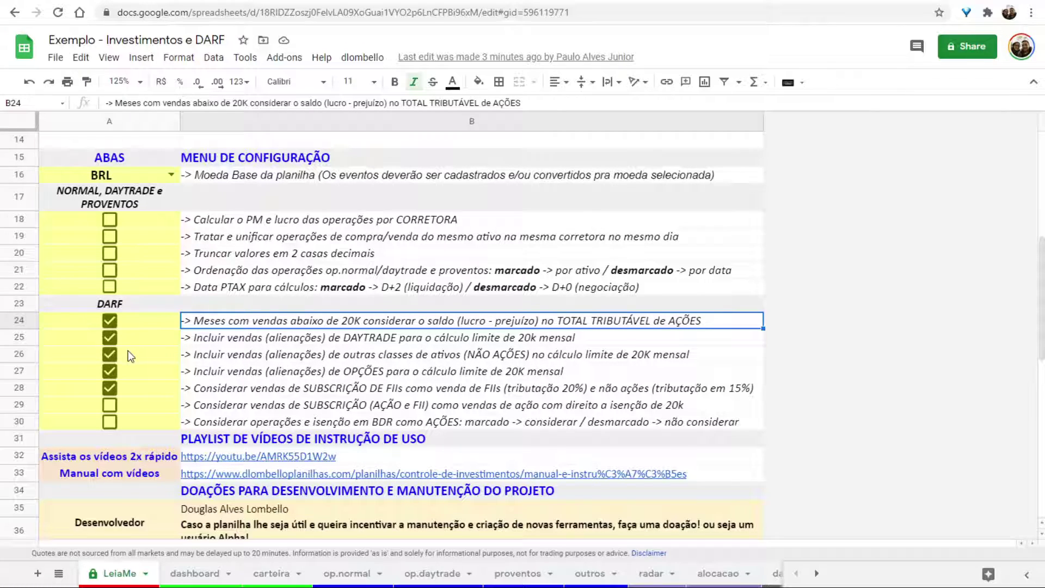
# Uncheck the A26–A28 DARF options, check per-broker average price in A18, and open the dlombello HTML menu.
pyautogui.click(112, 354)
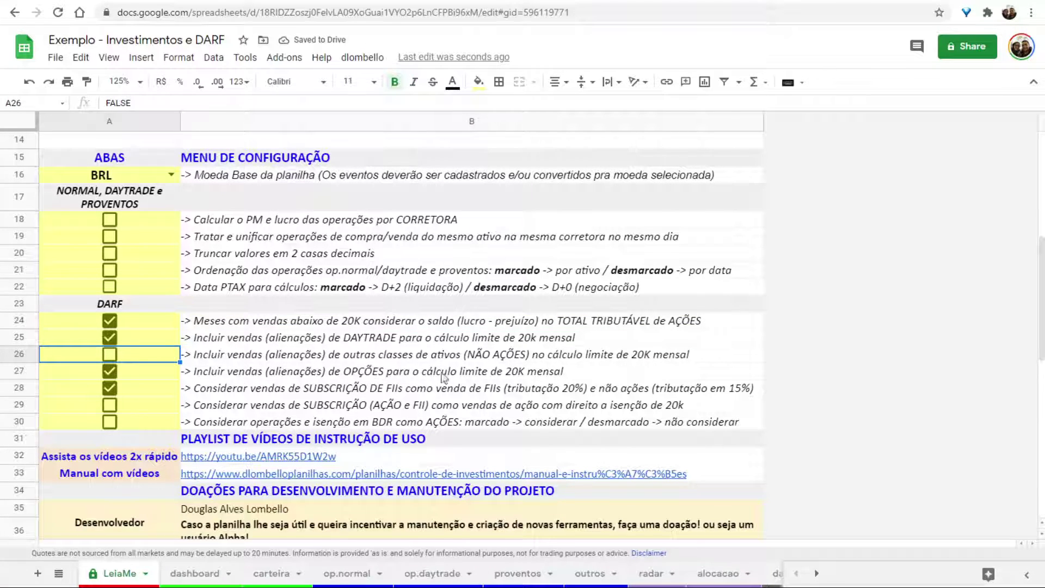
pyautogui.click(110, 371)
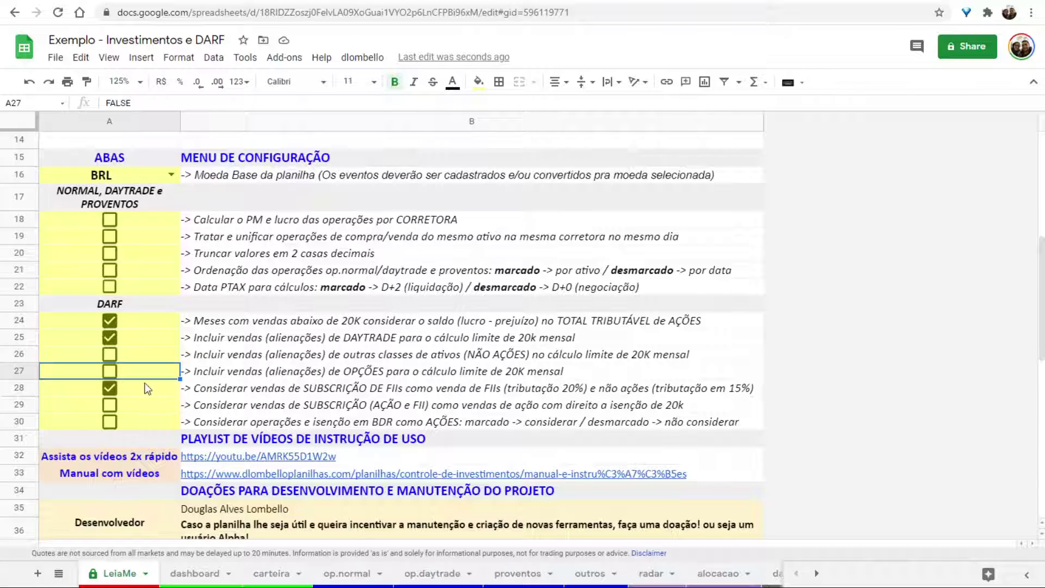
pyautogui.click(111, 387)
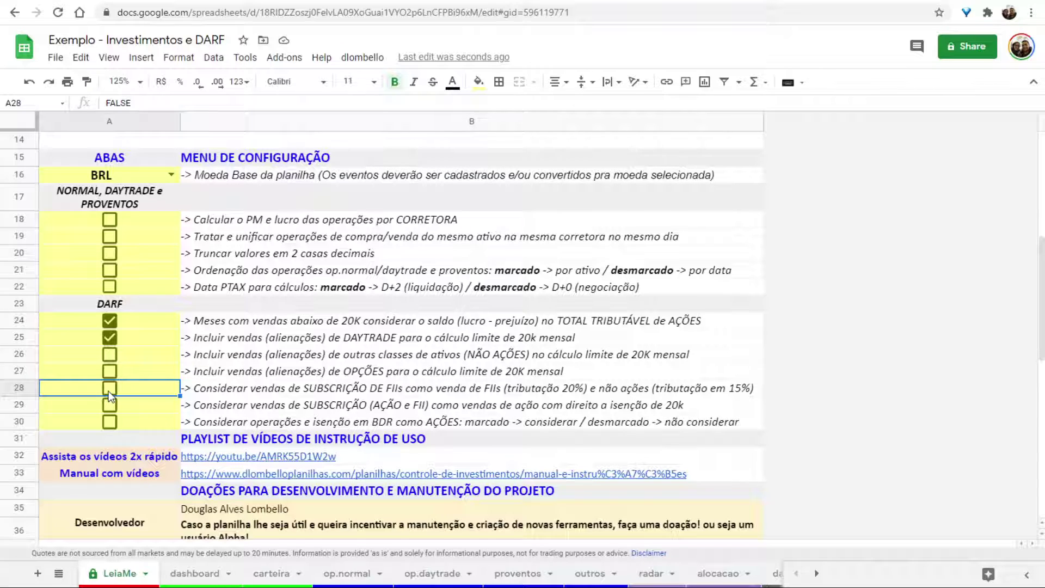
pyautogui.click(108, 221)
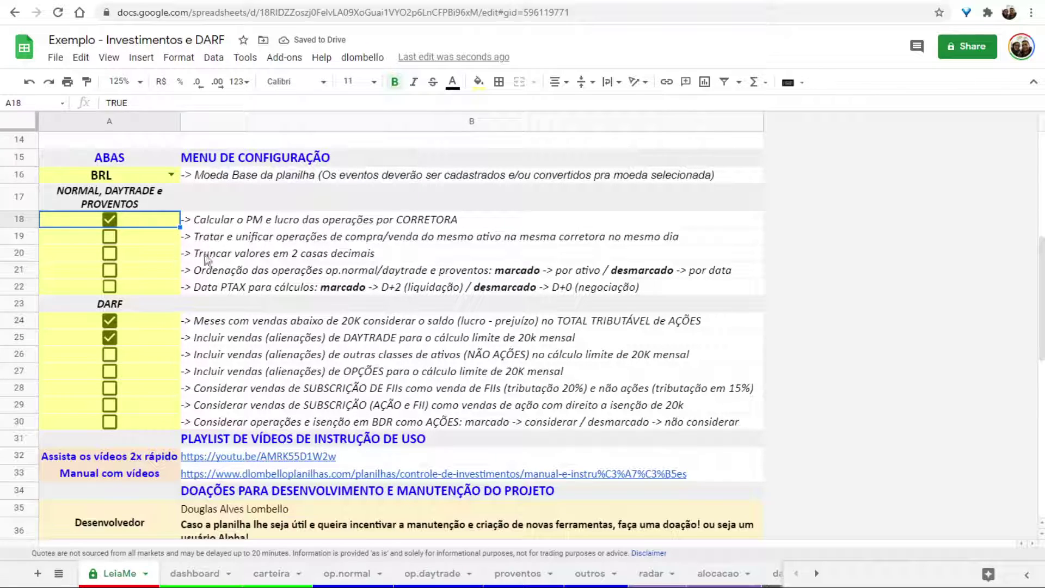
pyautogui.click(362, 57)
pyautogui.click(376, 82)
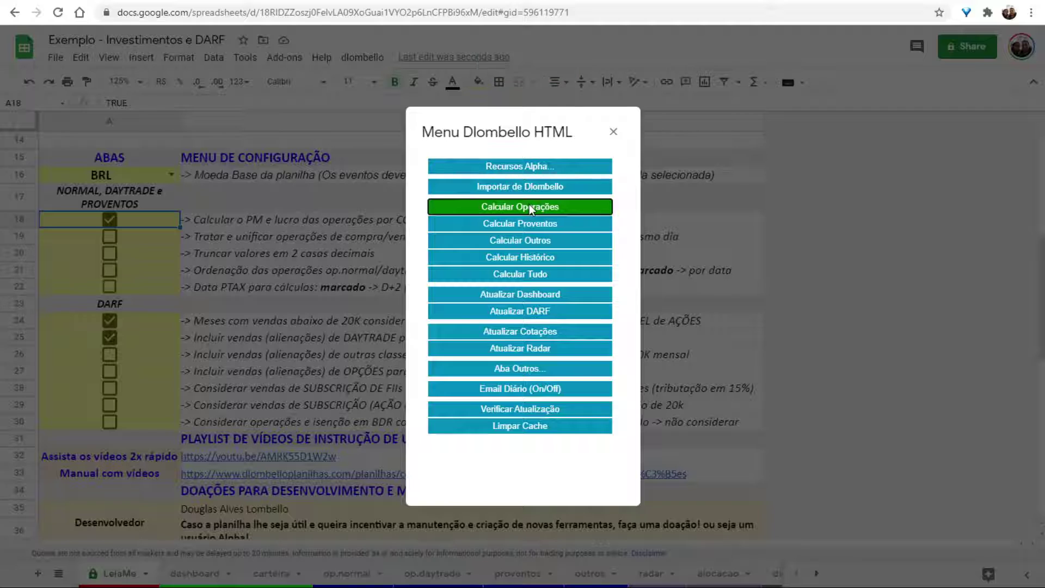
# Run Calcular Operações in the Dlombello menu, then view the darf sheet's updated December figures.
pyautogui.click(529, 206)
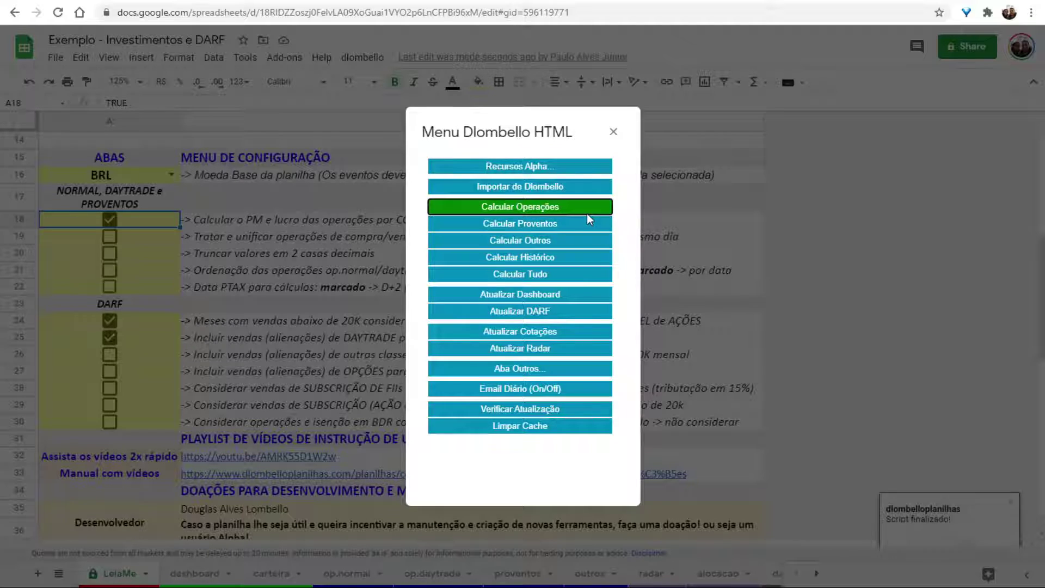
pyautogui.click(614, 132)
pyautogui.scroll(-3, 436, 573)
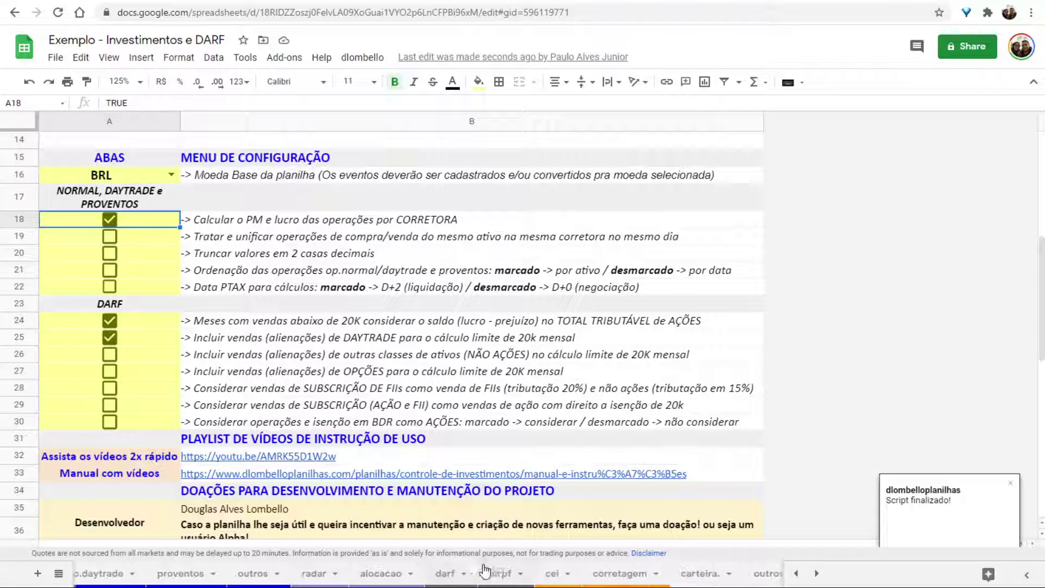
pyautogui.click(438, 572)
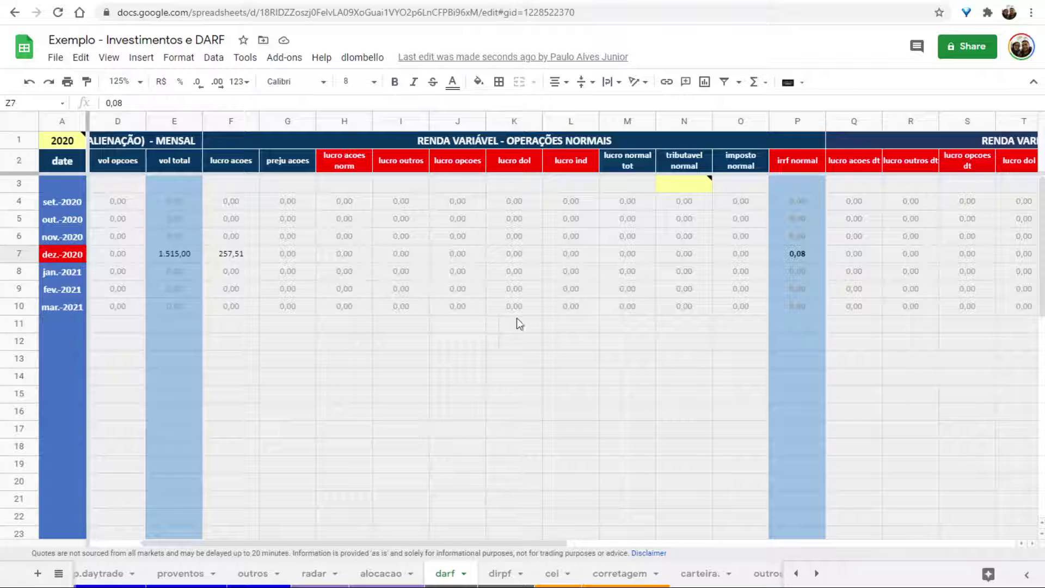
# Check December's darf figures: 257,51 stock profit, 1.515,00 sales volume and 0,08 withheld IRRF.
pyautogui.click(217, 260)
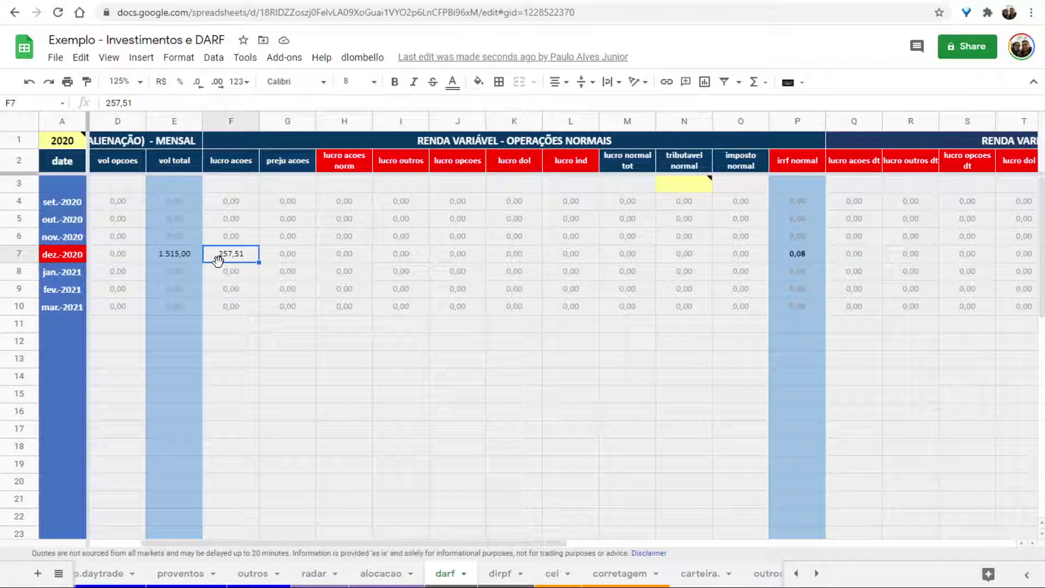
pyautogui.click(680, 254)
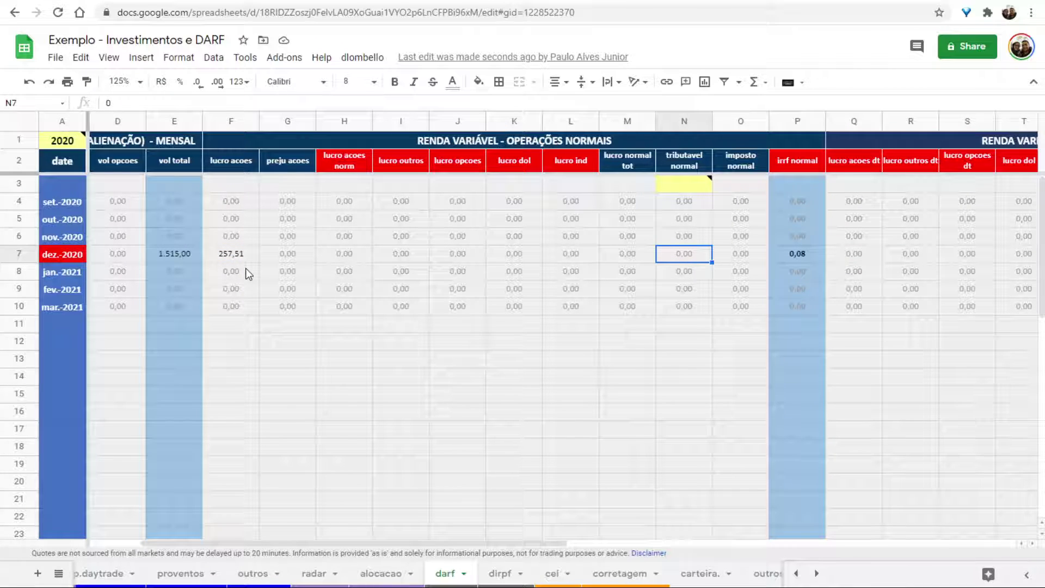
pyautogui.click(231, 257)
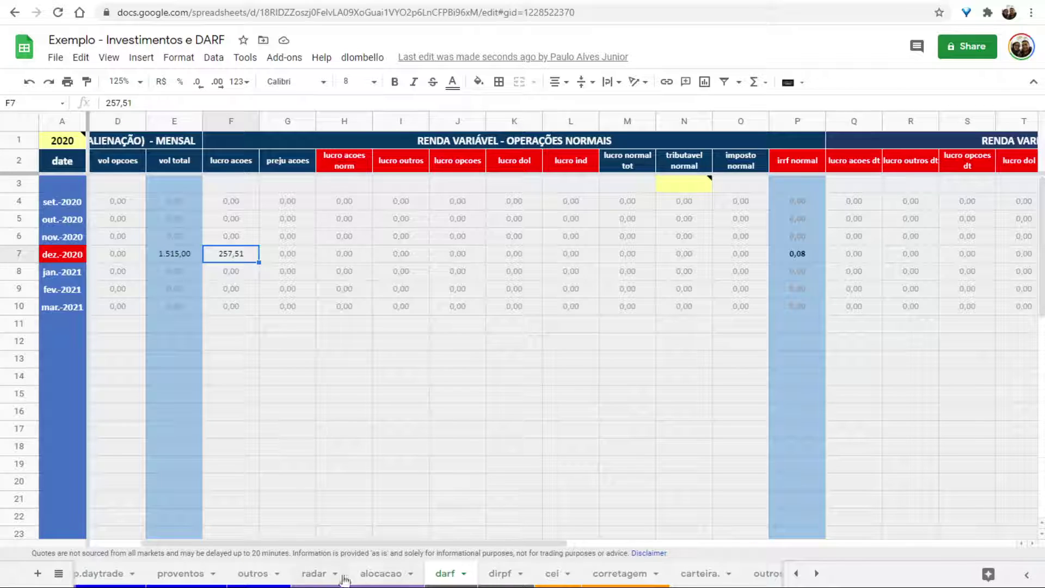
pyautogui.moveTo(354, 543); pyautogui.dragTo(241, 545)
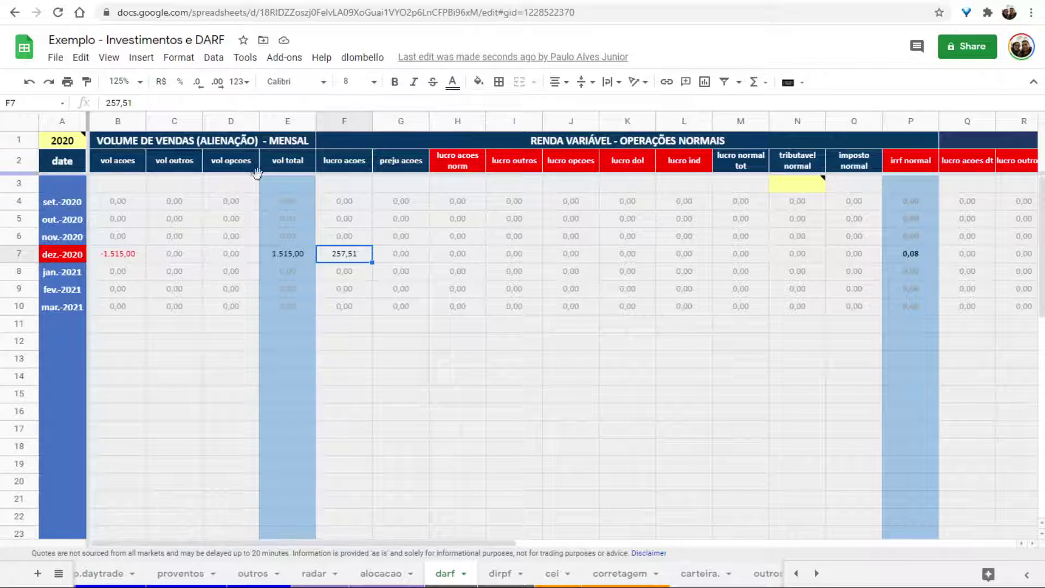
pyautogui.click(283, 257)
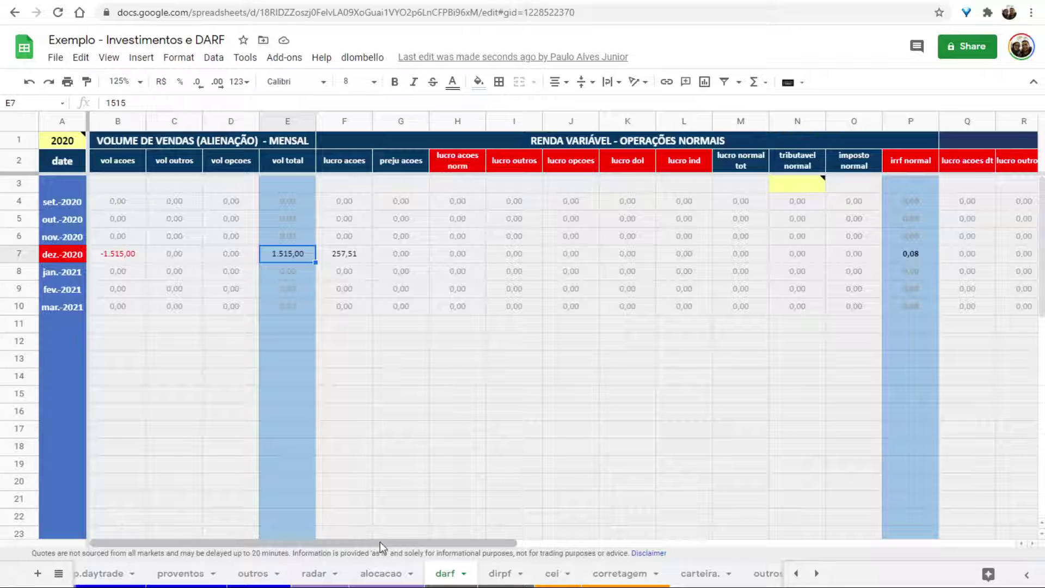
pyautogui.moveTo(381, 544); pyautogui.dragTo(471, 543)
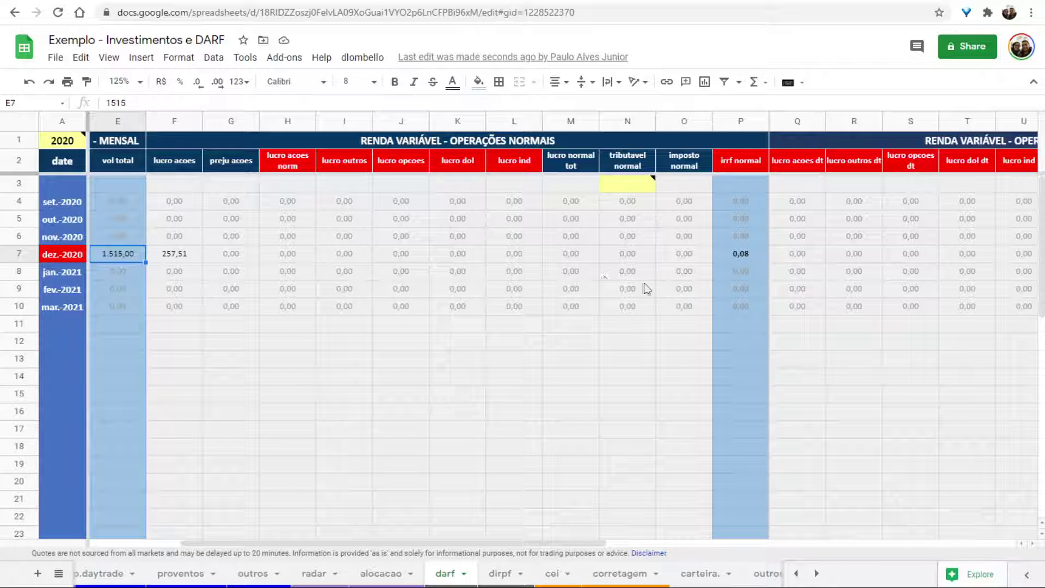
pyautogui.click(758, 256)
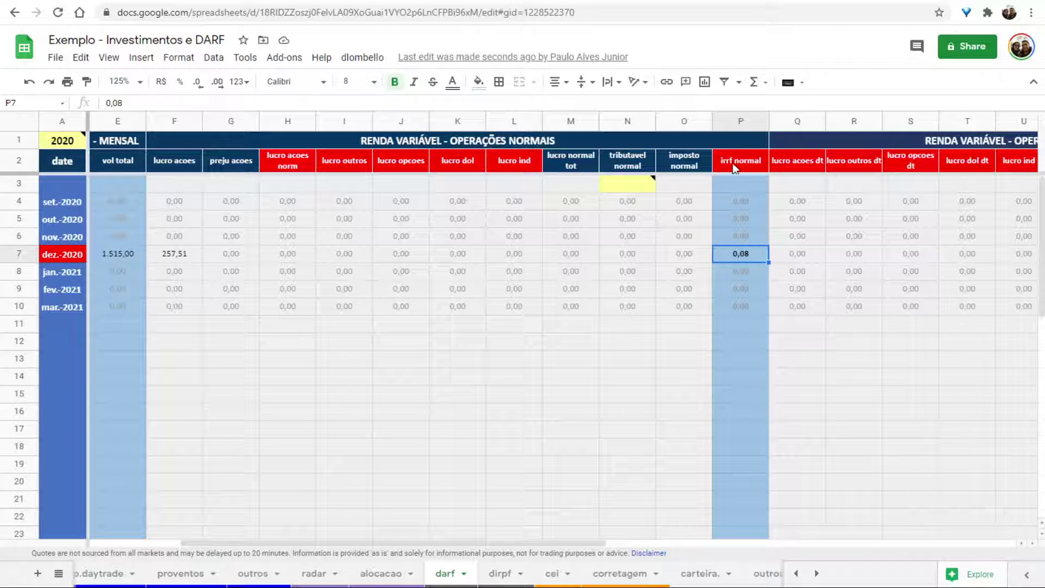
pyautogui.scroll(3, 131, 574)
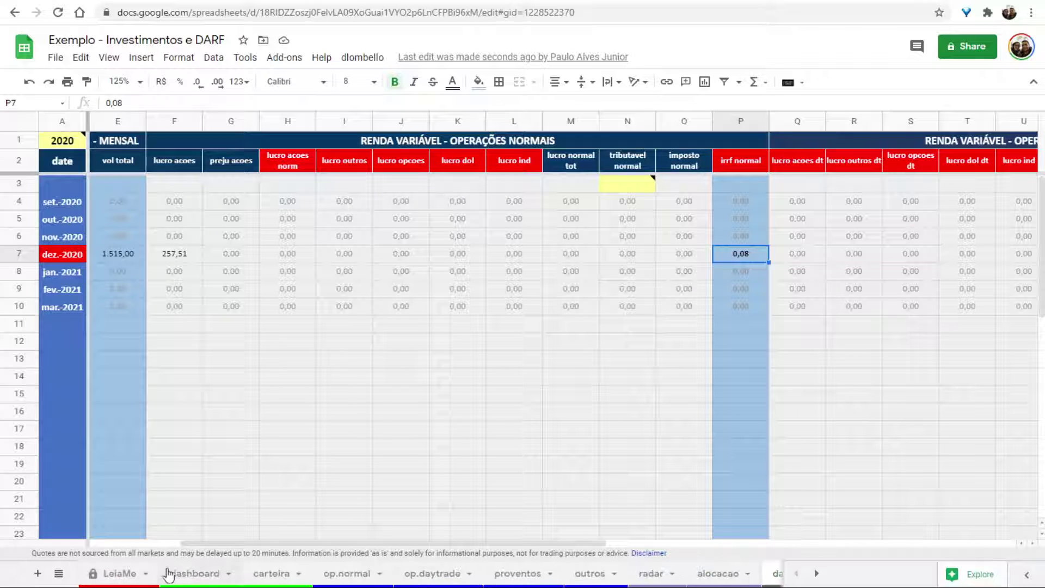
# Inspect the ABEV3 sale row on op.normal, then return to darf and the IRPF program.
pyautogui.click(353, 574)
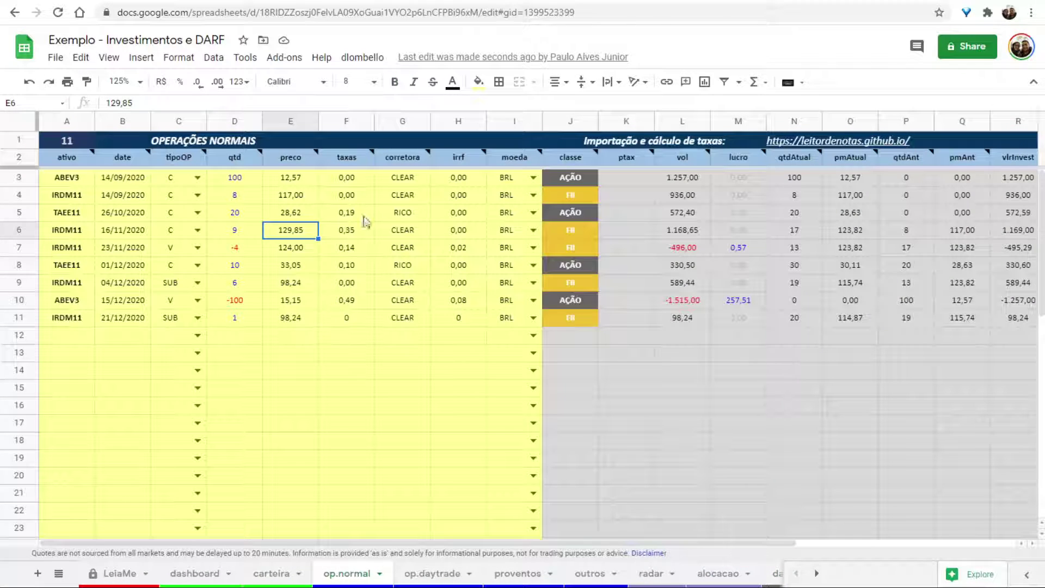
pyautogui.click(456, 302)
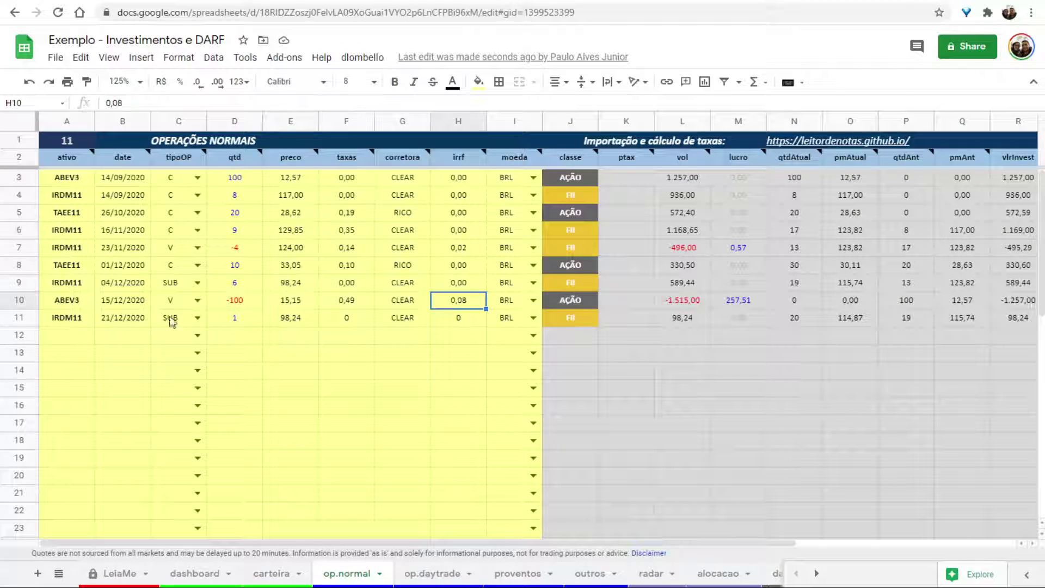
pyautogui.click(21, 300)
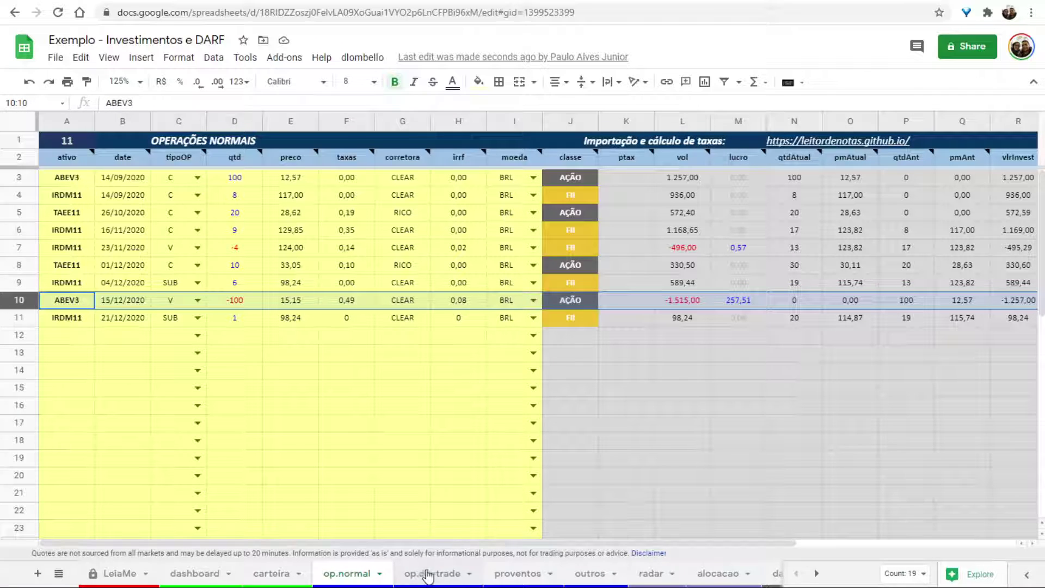
pyautogui.scroll(-5, 419, 571)
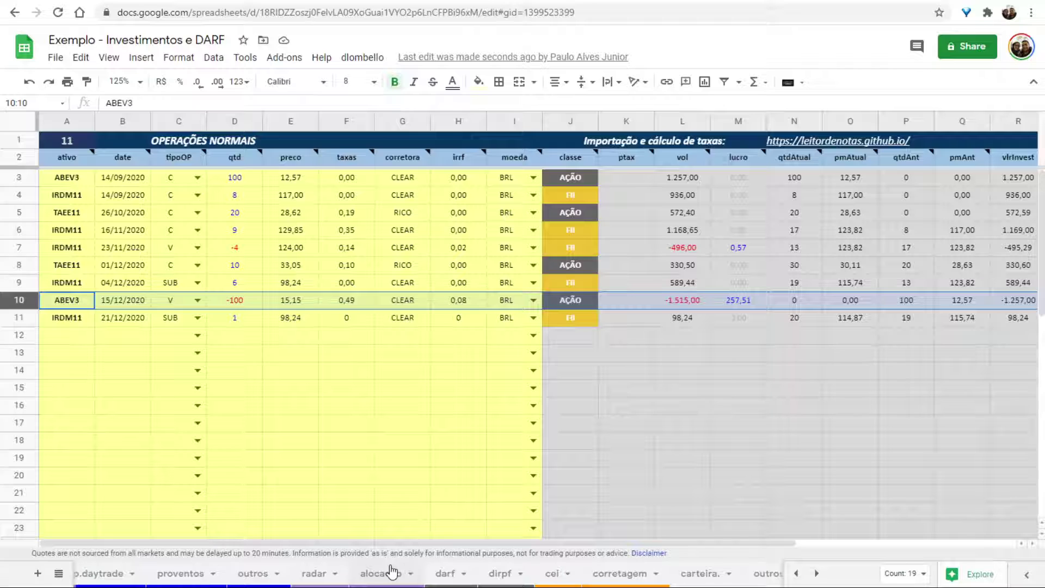
pyautogui.click(443, 573)
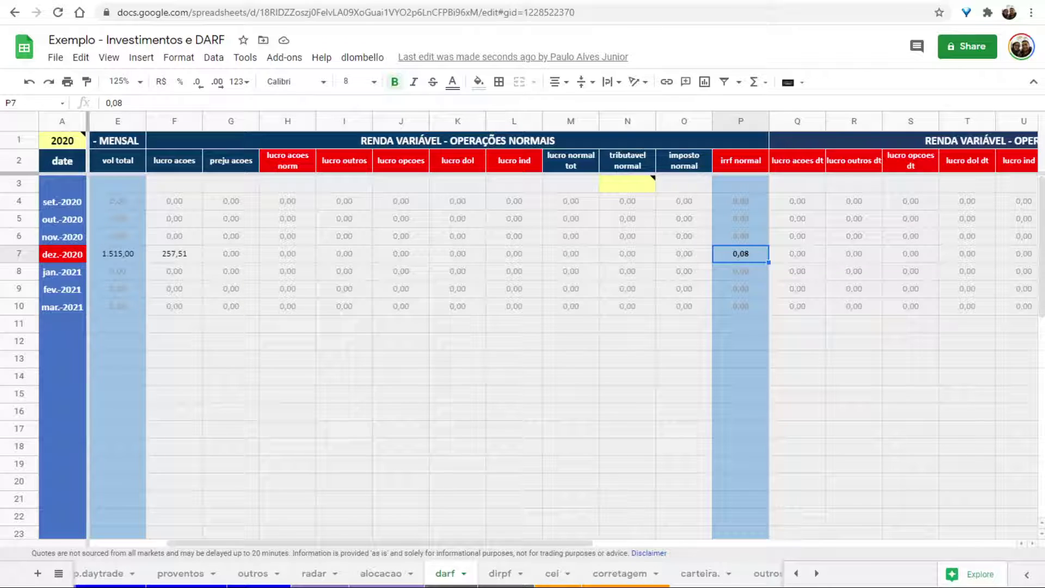
pyautogui.hotkey('alt', 'Tab')
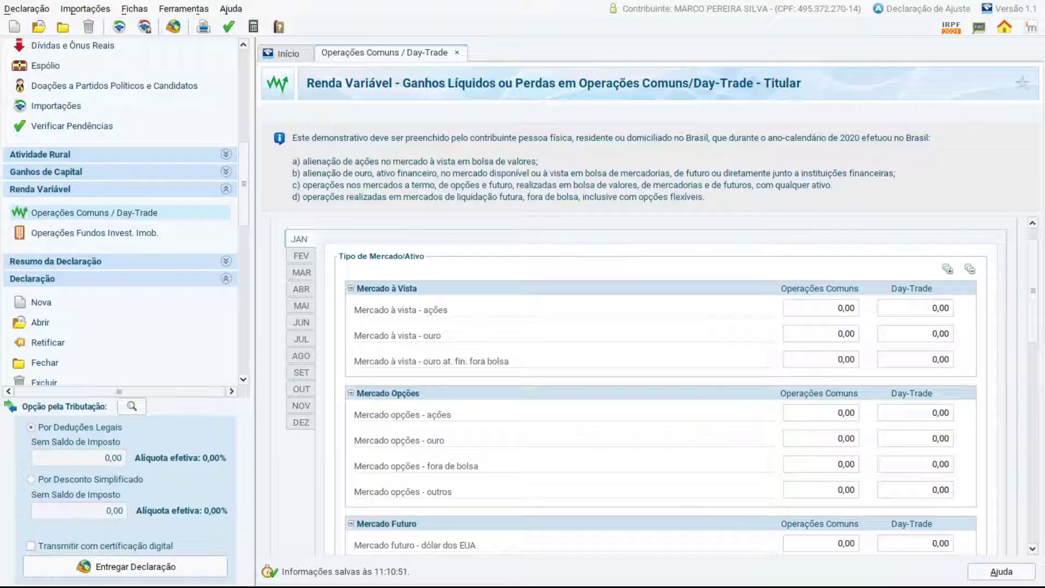
# Switch the Operações Comuns / Day-Trade form to December and locate the spot-market stock fields.
pyautogui.click(846, 308)
pyautogui.click(298, 423)
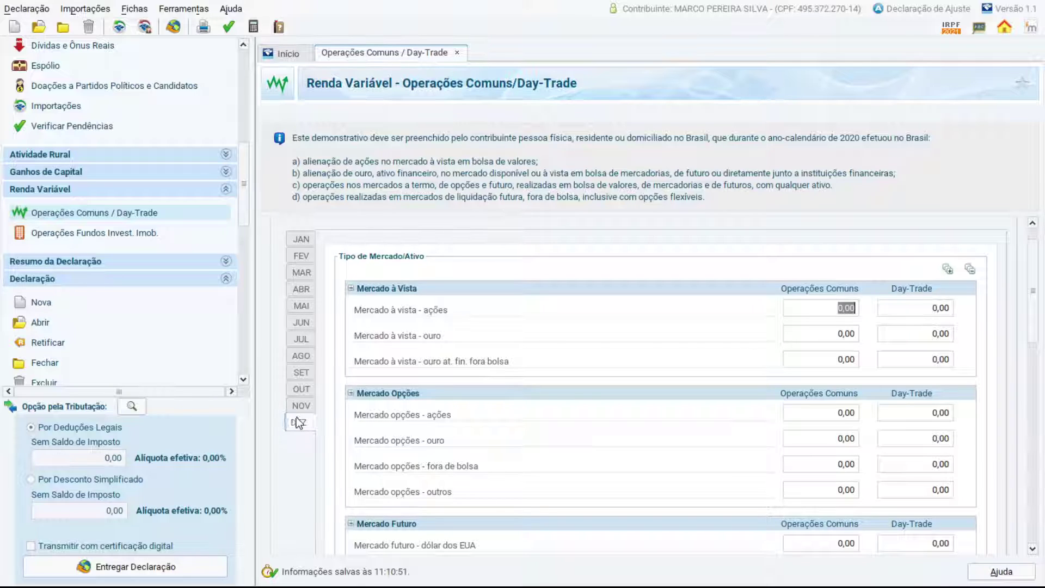
pyautogui.scroll(-1, 544, 345)
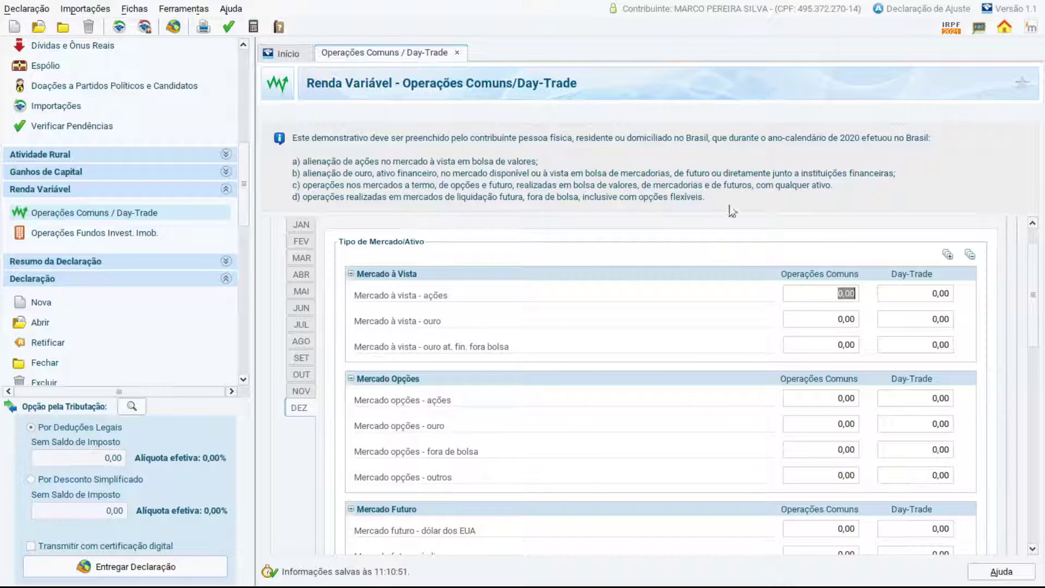
pyautogui.moveTo(1028, 289); pyautogui.dragTo(1032, 311)
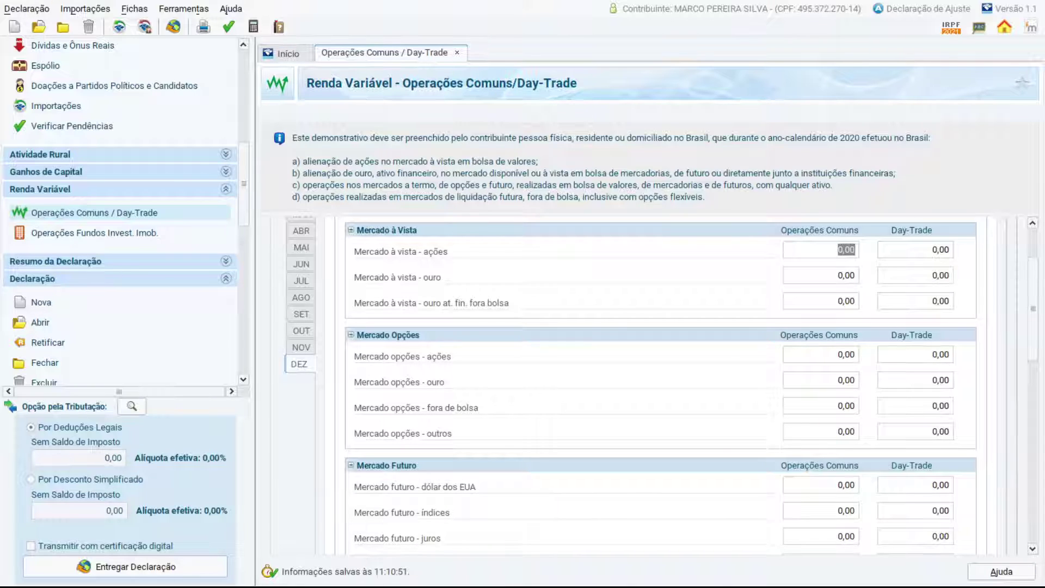
pyautogui.click(887, 249)
pyautogui.moveTo(1030, 303); pyautogui.dragTo(1031, 446)
pyautogui.scroll(10, 849, 346)
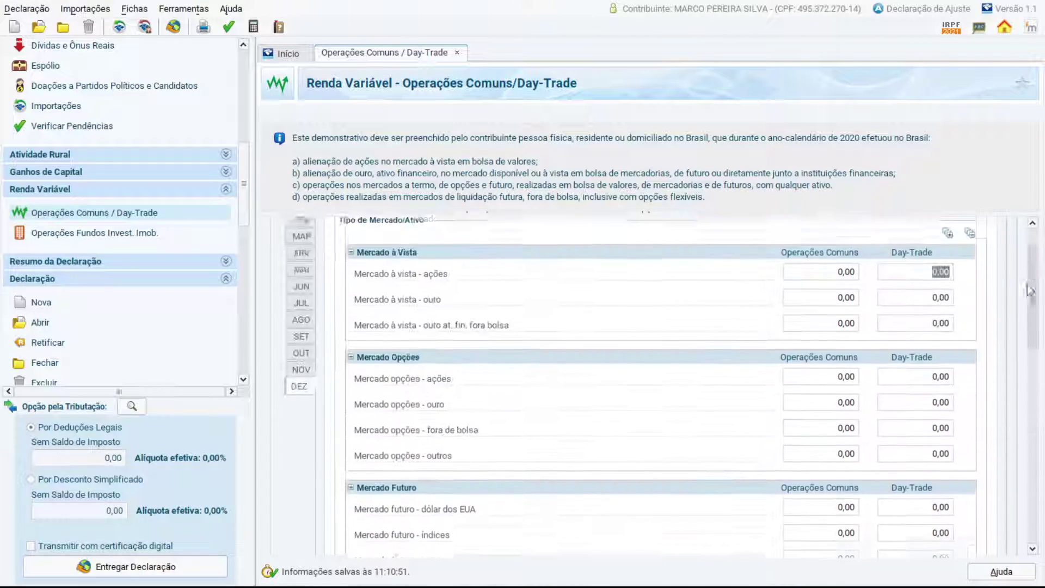
# Enter 1500 in Mercado à vista - ações common operations and check the 225,00 tax due.
pyautogui.click(822, 340)
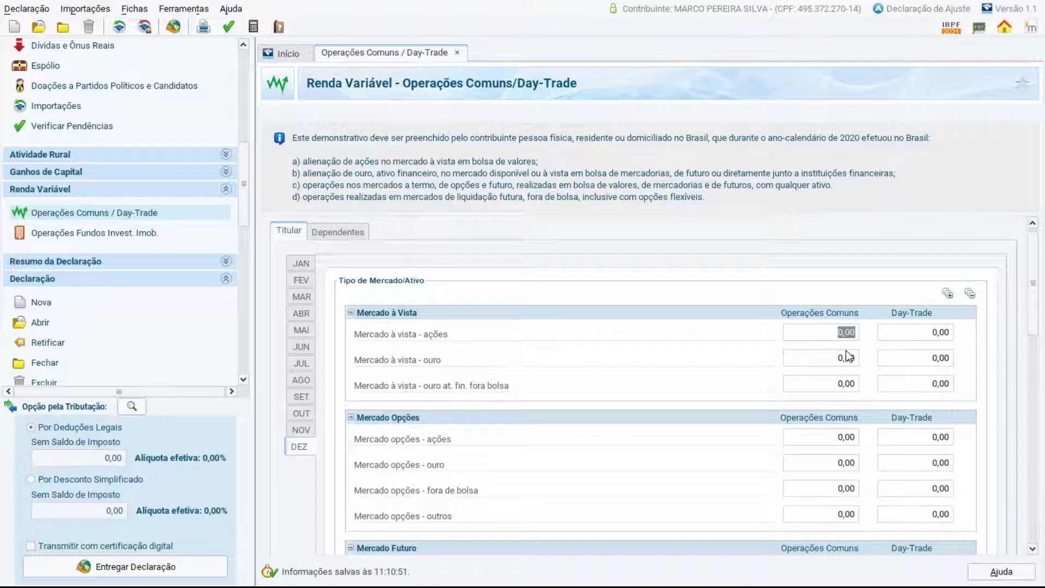
pyautogui.write('1500')
pyautogui.press('Tab')
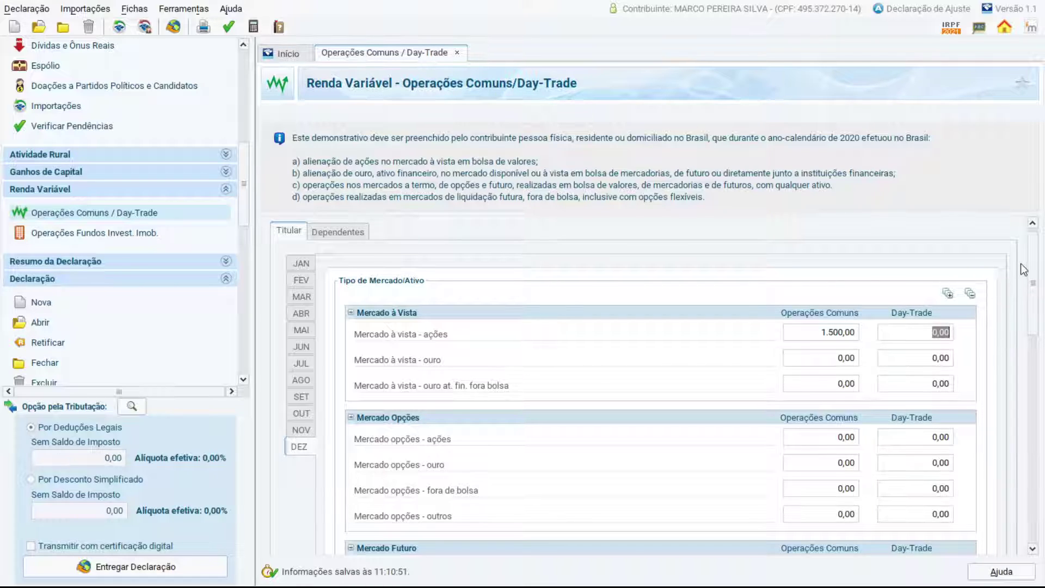
pyautogui.moveTo(1041, 271); pyautogui.dragTo(1033, 435)
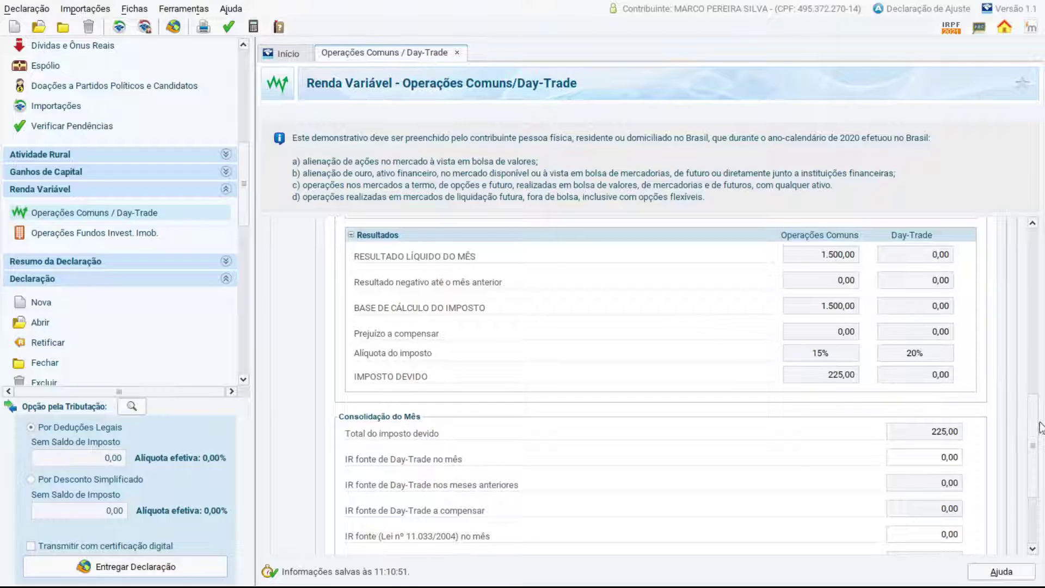
pyautogui.scroll(-5, 1029, 447)
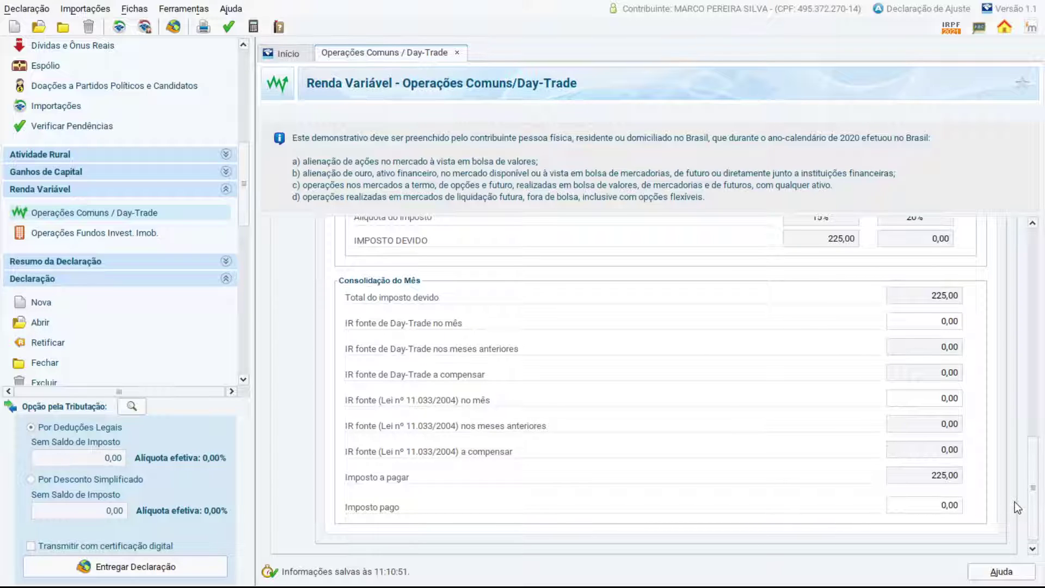
pyautogui.scroll(10, 1036, 517)
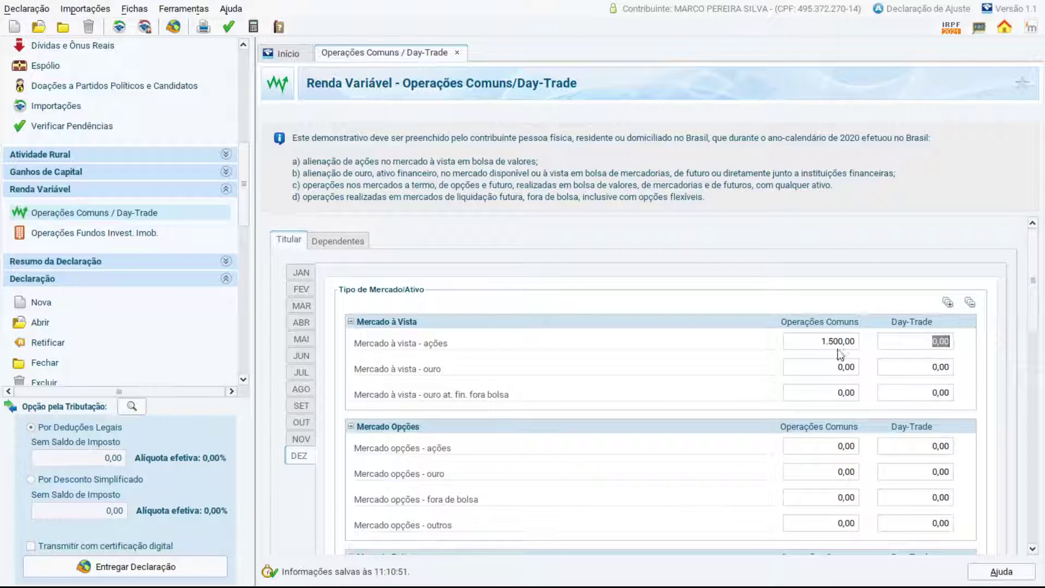
# Change December's stock result to -1.500,00, confirm 0,00 tax due, then view January.
pyautogui.click(824, 345)
pyautogui.press('Delete')
pyautogui.press('Tab')
pyautogui.hotkey('shift', 'Tab')
pyautogui.press('BackSpace')
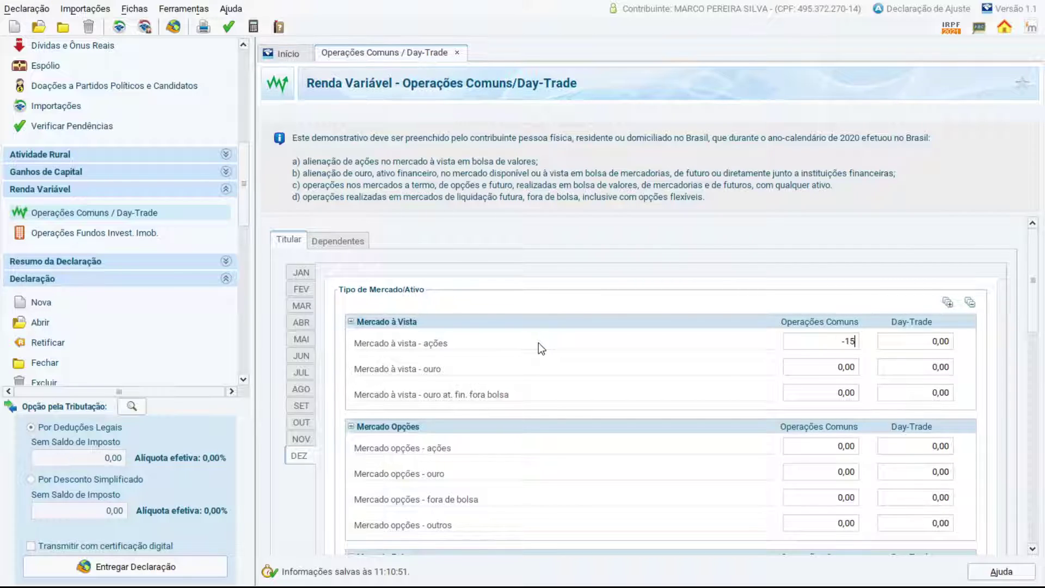
pyautogui.press('Tab')
pyautogui.moveTo(1032, 272); pyautogui.dragTo(1035, 411)
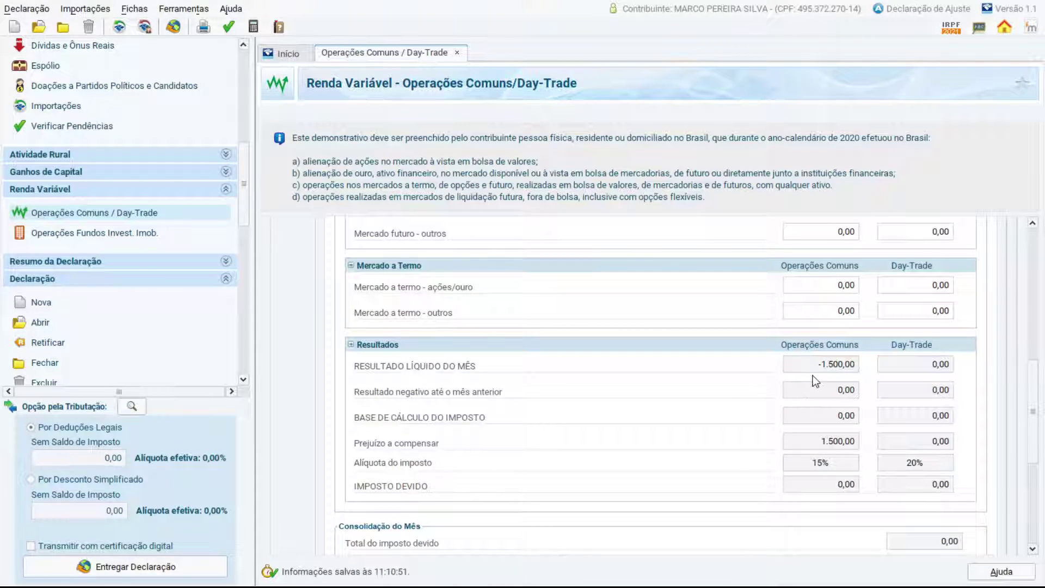
pyautogui.moveTo(1037, 395); pyautogui.dragTo(1030, 264)
pyautogui.click(303, 272)
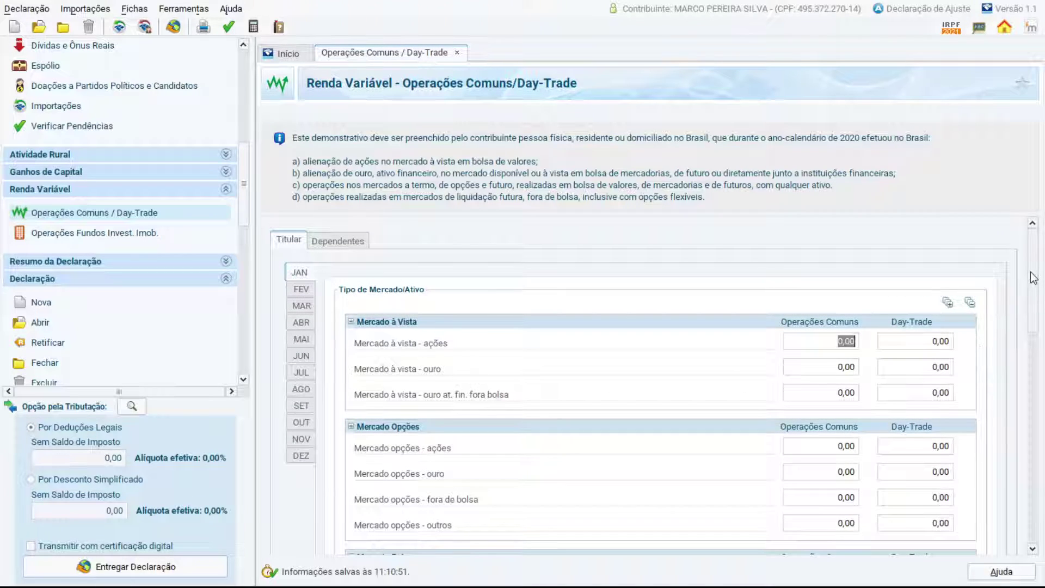
# Set January's Resultado negativo até o mês anterior to 20.000,00.
pyautogui.moveTo(1033, 280); pyautogui.dragTo(1017, 499)
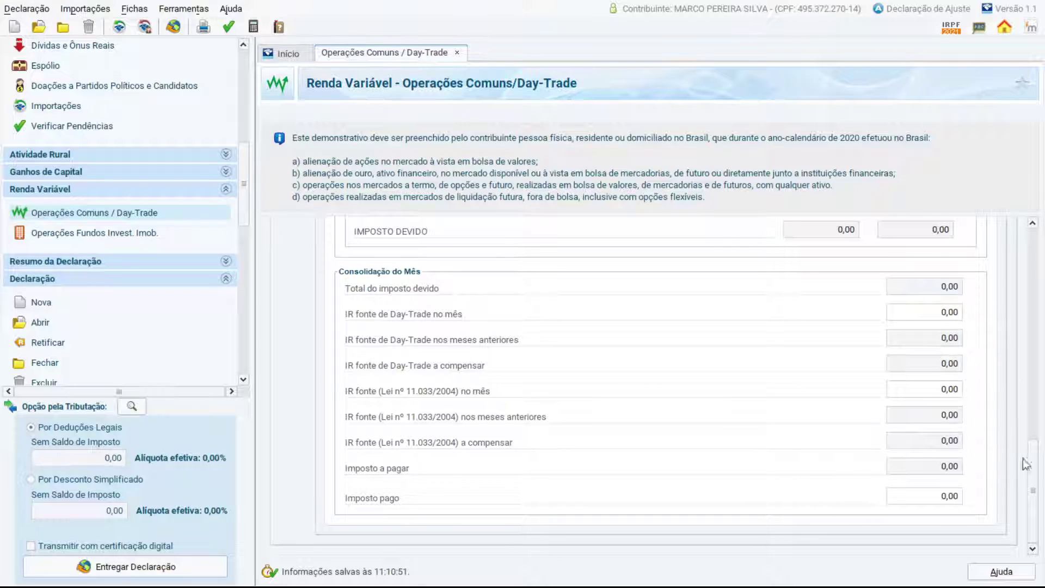
pyautogui.moveTo(1035, 486); pyautogui.dragTo(1030, 401)
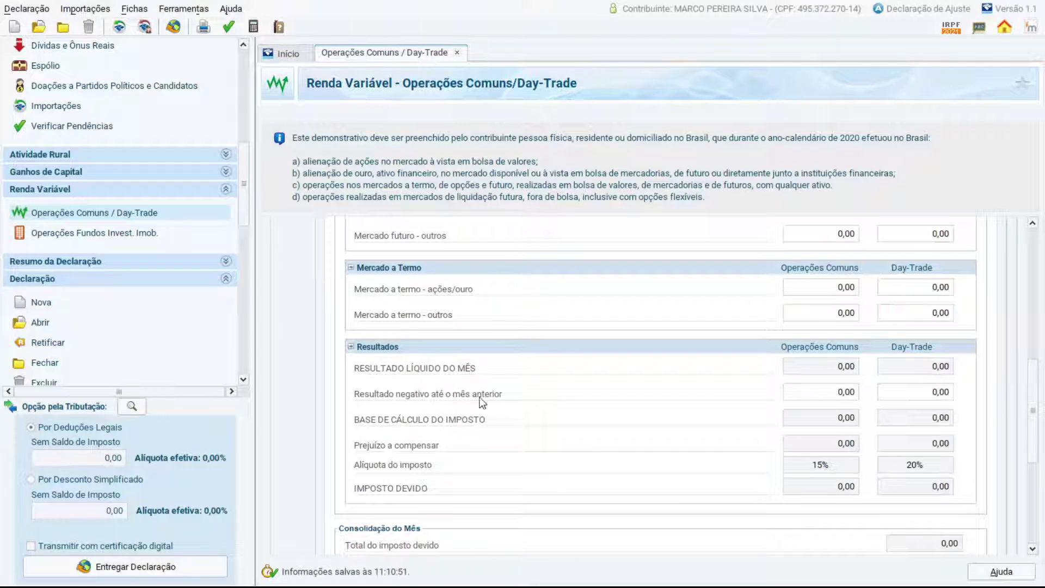
pyautogui.moveTo(846, 398); pyautogui.dragTo(824, 398)
pyautogui.press('BackSpace')
pyautogui.press('Tab')
pyautogui.moveTo(1032, 403); pyautogui.dragTo(1029, 305)
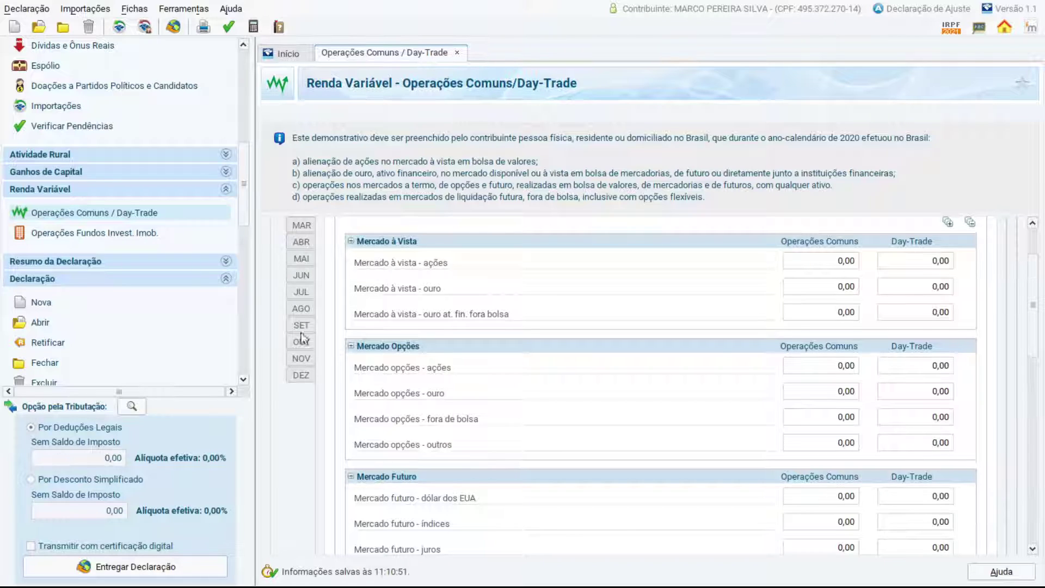
# Enter a 1.500,00 December stock gain and check 18.500,00 left to compensate with 0,00 tax.
pyautogui.click(301, 375)
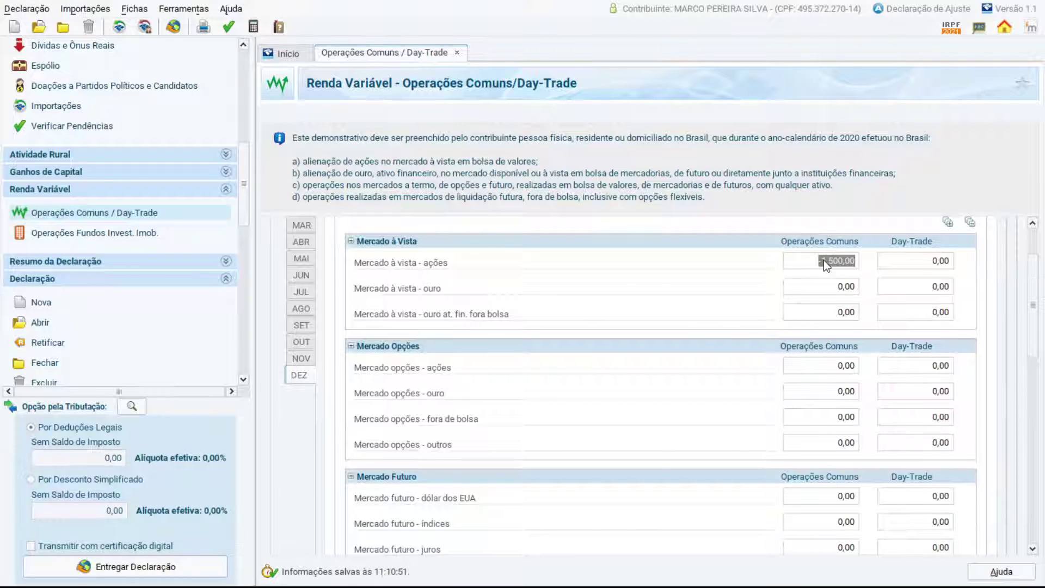
pyautogui.write('1500')
pyautogui.press('Tab')
pyautogui.moveTo(1029, 305); pyautogui.dragTo(1029, 433)
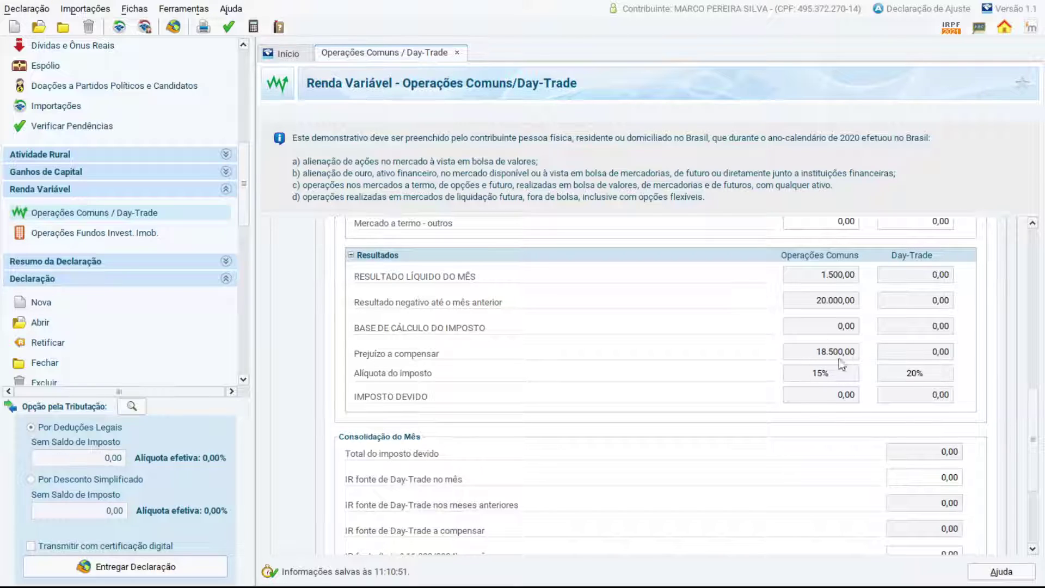
pyautogui.moveTo(1033, 424); pyautogui.dragTo(1020, 472)
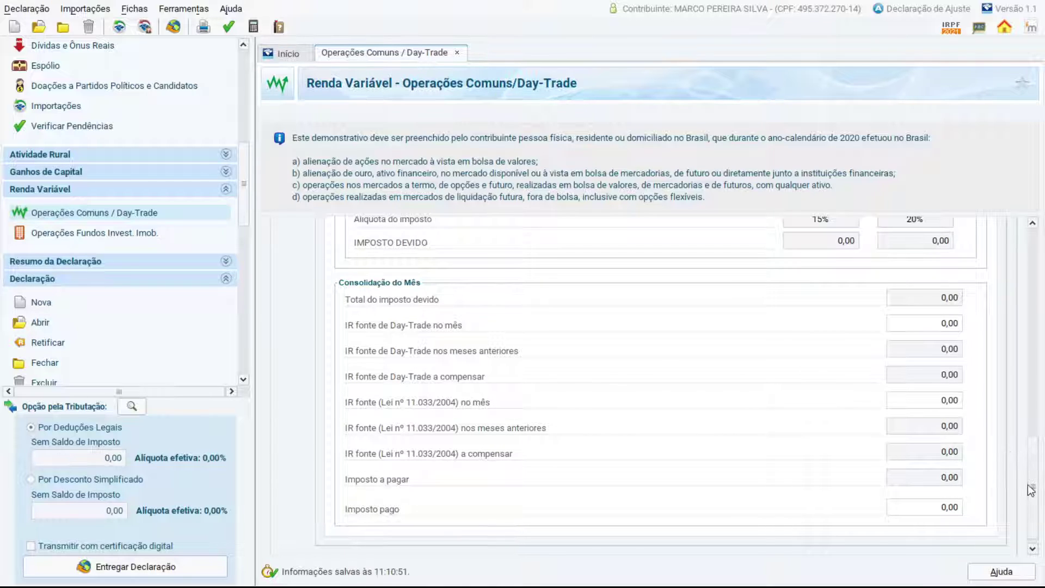
pyautogui.moveTo(1039, 501); pyautogui.dragTo(1035, 280)
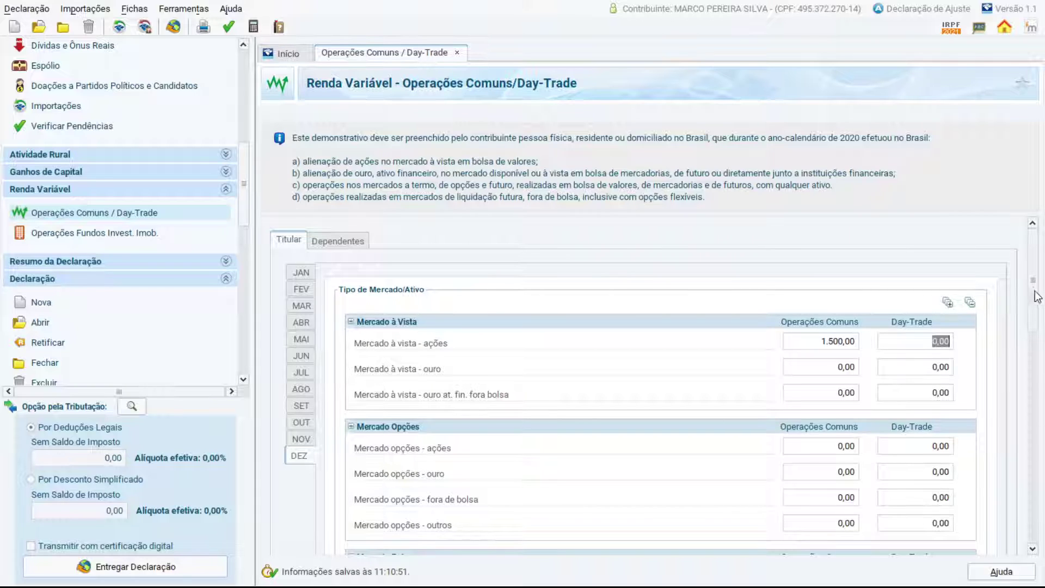
# Reopen January and recheck the 20.000,00 prior-months loss in Resultados.
pyautogui.moveTo(1036, 277); pyautogui.dragTo(1032, 308)
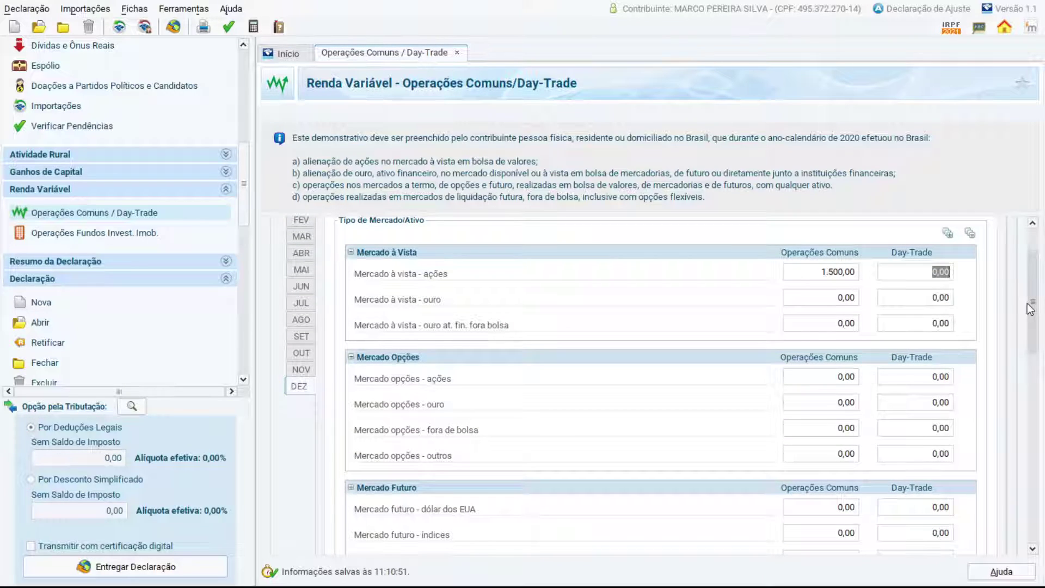
pyautogui.moveTo(1030, 309); pyautogui.dragTo(1029, 288)
pyautogui.click(301, 273)
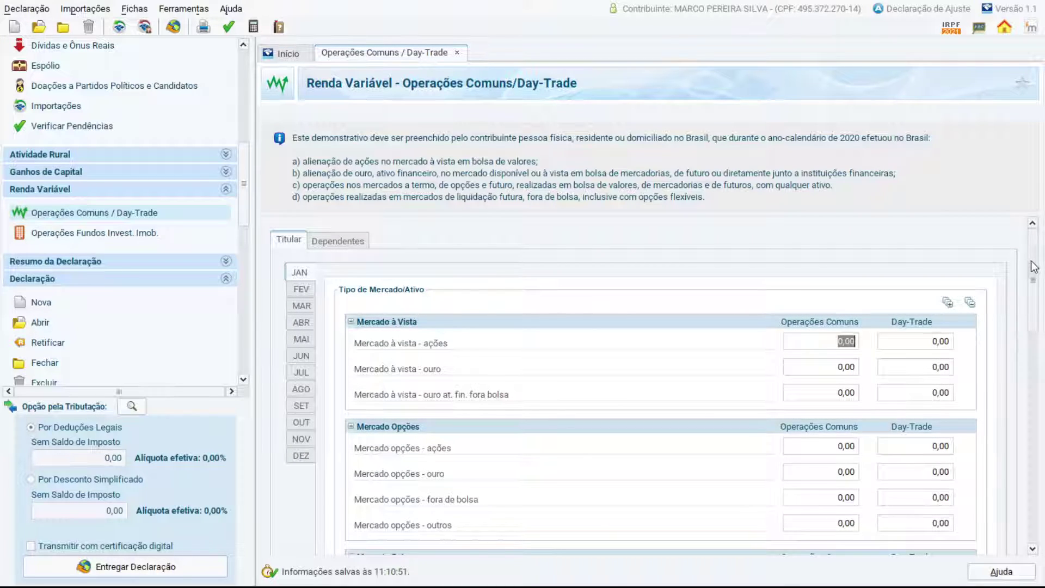
pyautogui.moveTo(1034, 269); pyautogui.dragTo(1020, 413)
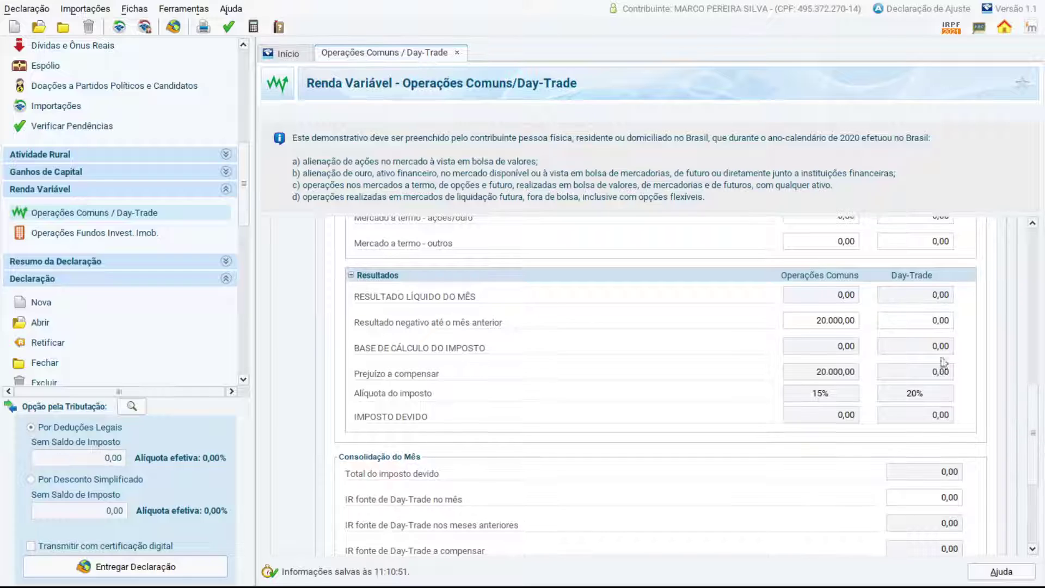
pyautogui.click(828, 319)
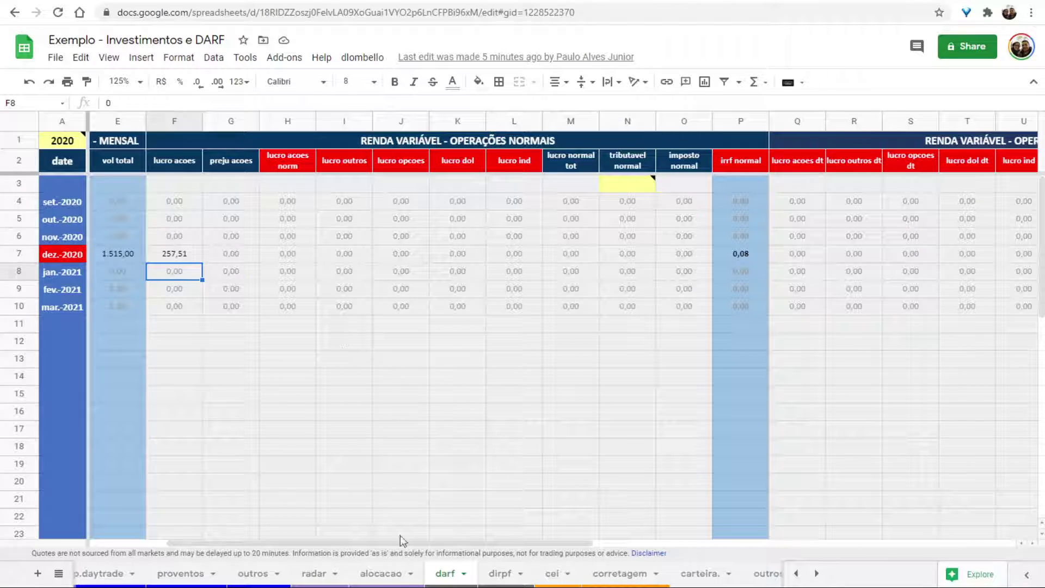
# On dirpf, review the TAEE11 and IRDM11 Bens e Direitos rows, then open carteira.
pyautogui.click(498, 578)
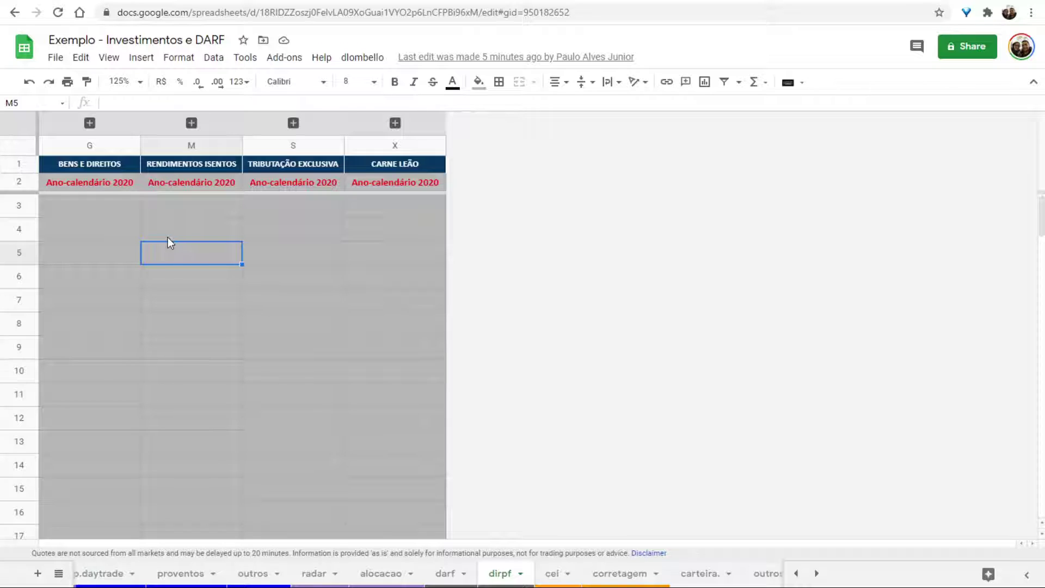
pyautogui.click(90, 123)
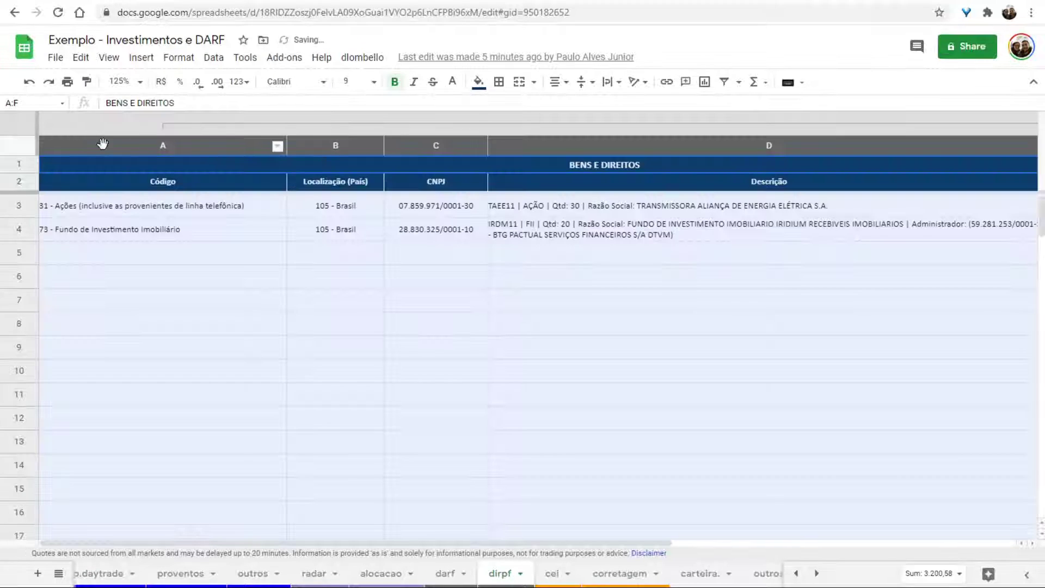
pyautogui.click(163, 224)
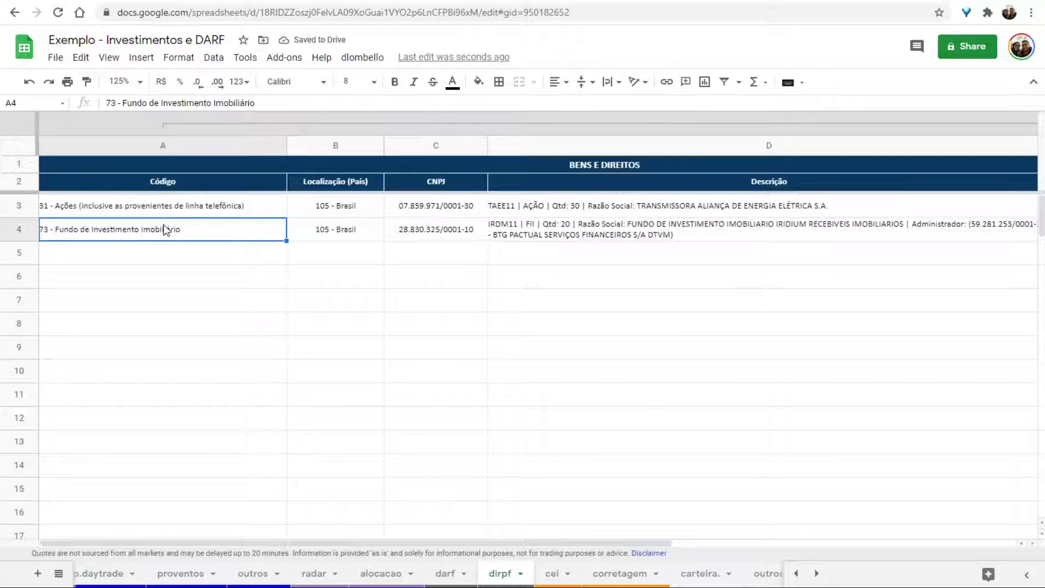
pyautogui.press('Up')
pyautogui.click(164, 225)
pyautogui.click(164, 120)
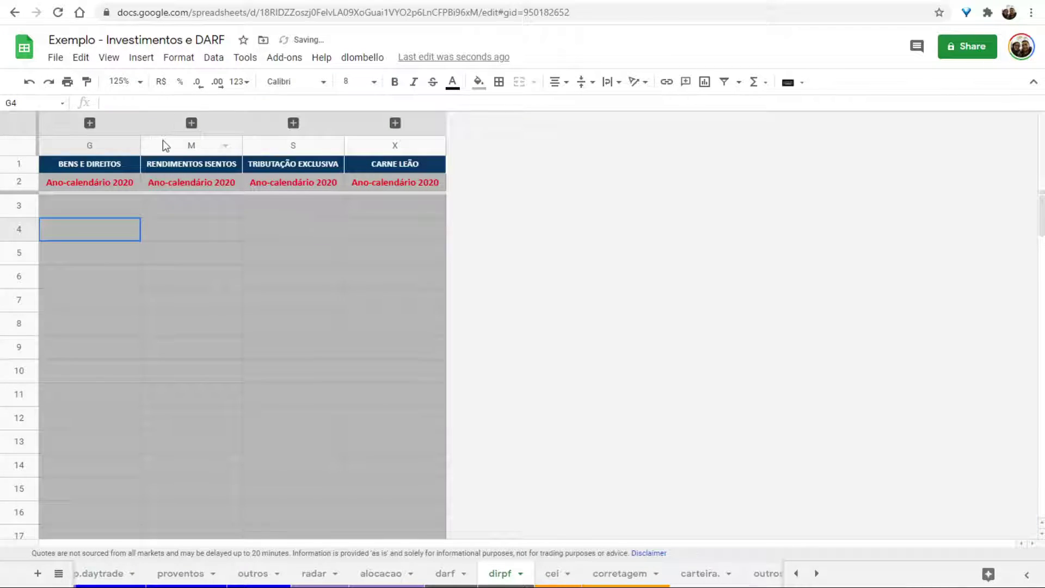
pyautogui.click(88, 206)
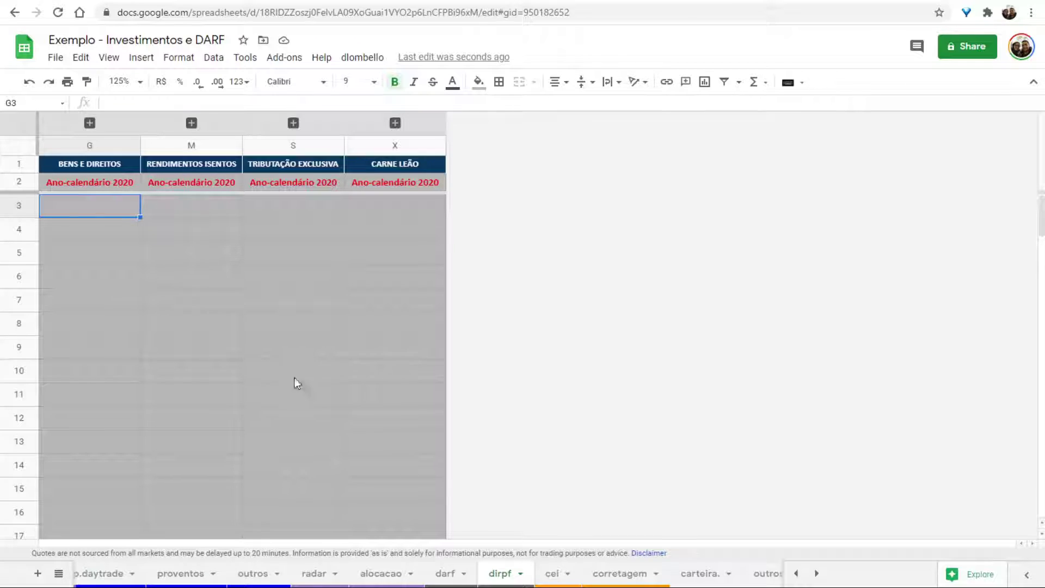
pyautogui.scroll(3, 316, 572)
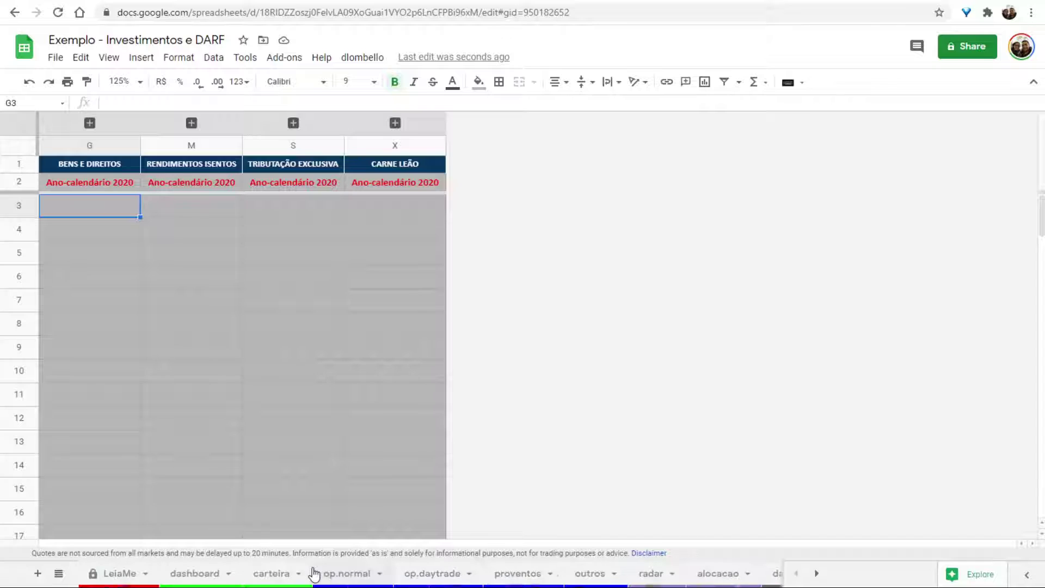
pyautogui.click(263, 572)
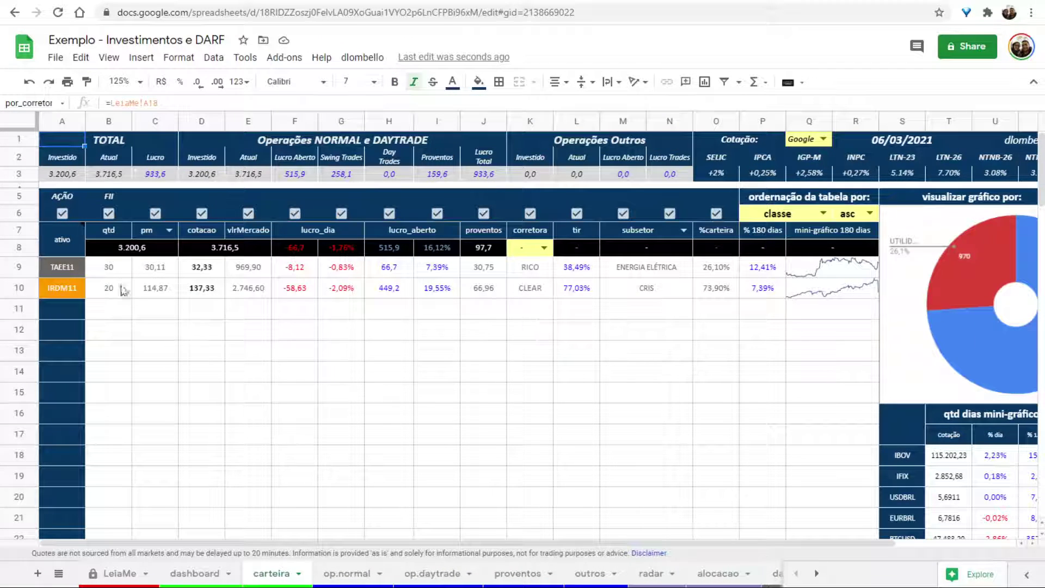
# Check TAEE11's 30 shares and IRDM11's quantity and average prices on carteira.
pyautogui.moveTo(117, 265); pyautogui.dragTo(150, 278)
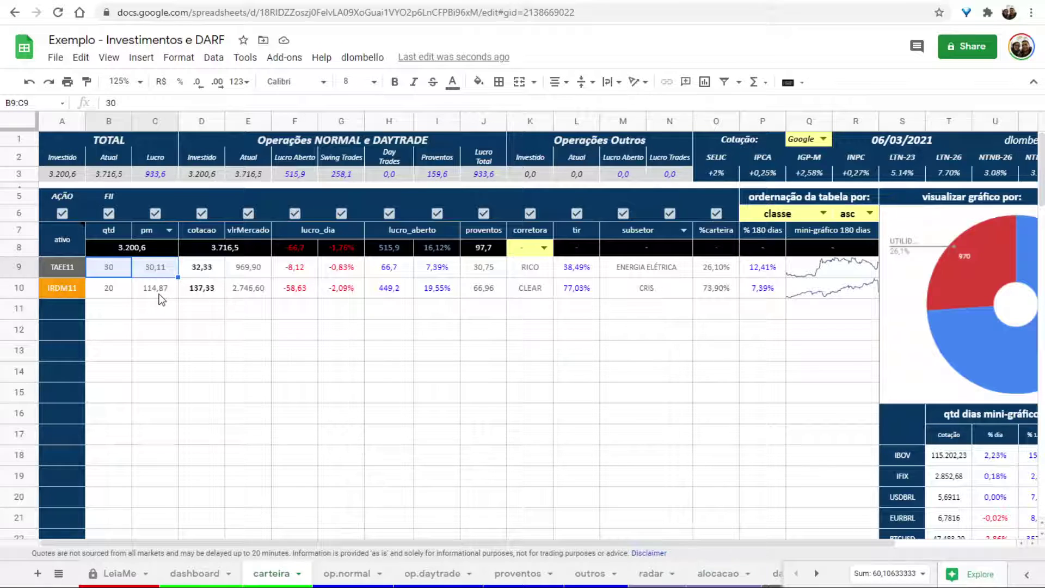
pyautogui.moveTo(106, 295); pyautogui.dragTo(161, 295)
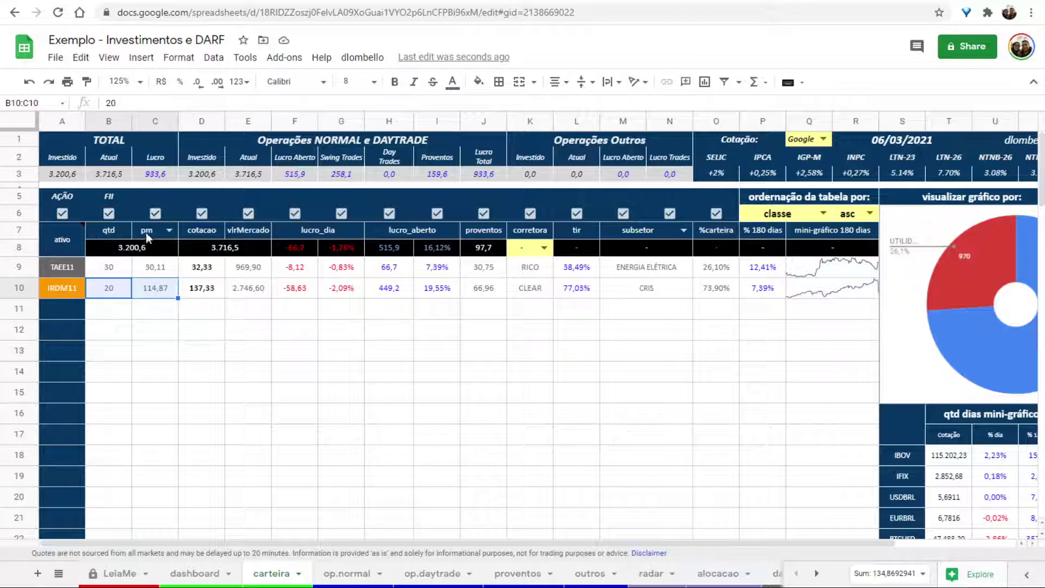
pyautogui.click(150, 271)
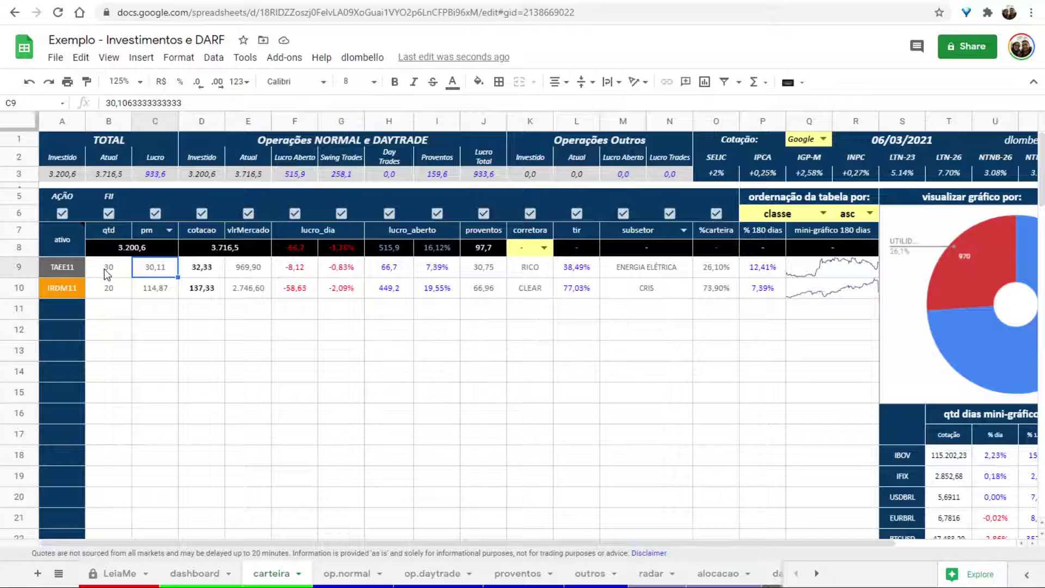
pyautogui.click(106, 272)
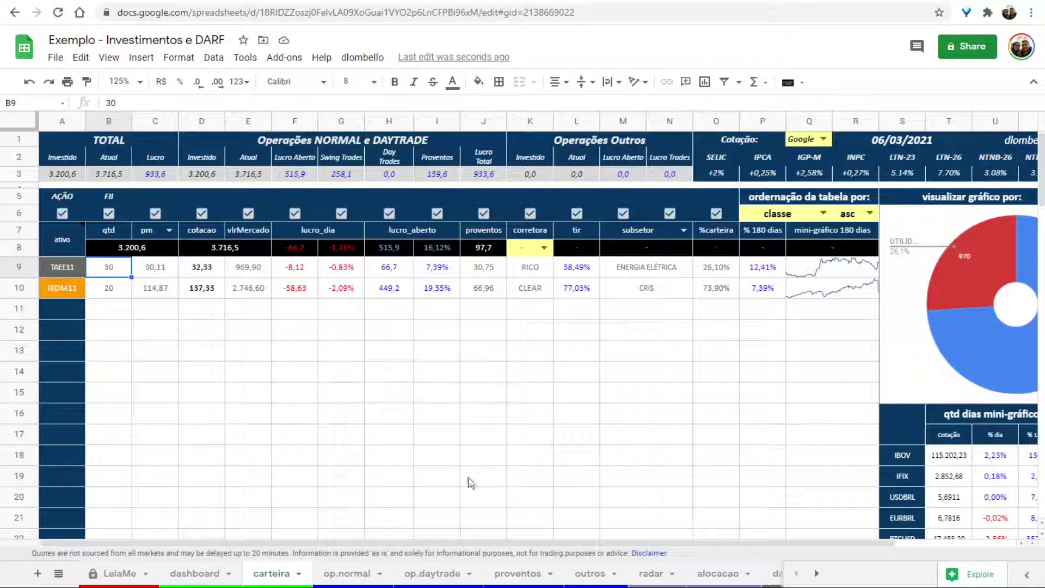
pyautogui.scroll(-3, 466, 569)
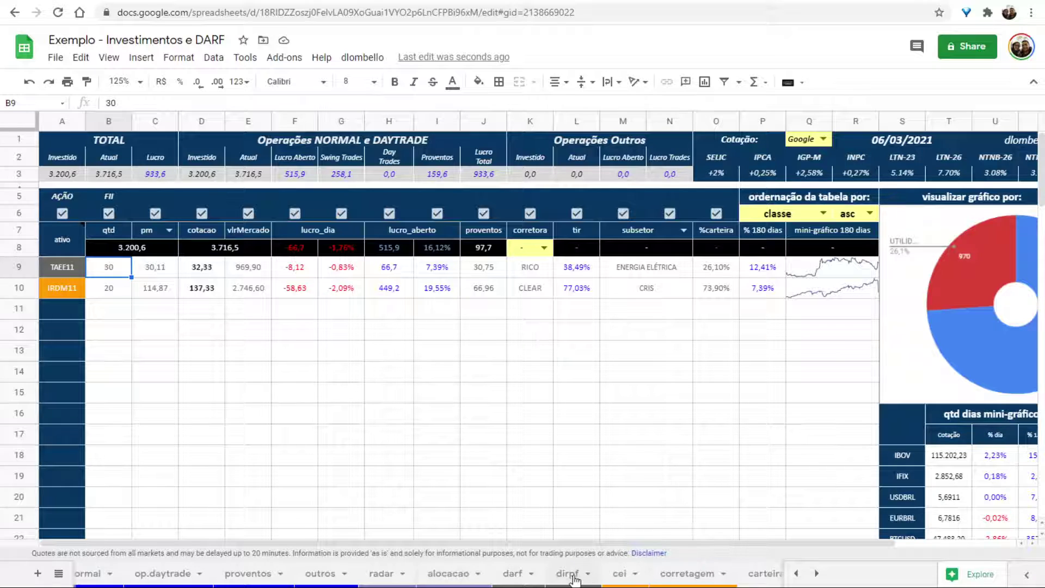
# Return to dirpf and briefly expand the Bens e Direitos columns to view the IRDM11 código.
pyautogui.click(566, 574)
pyautogui.click(90, 122)
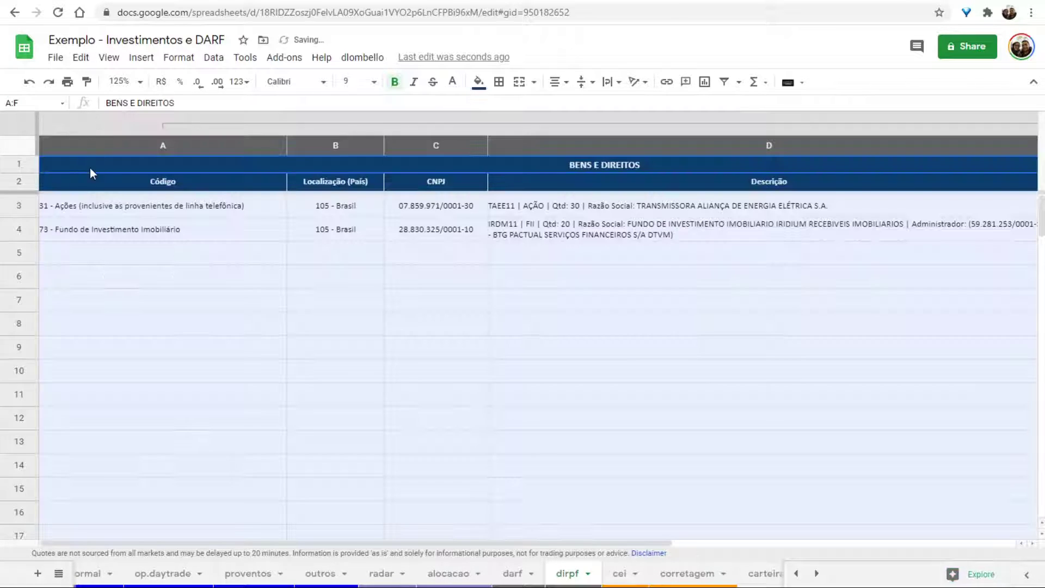
pyautogui.click(231, 222)
pyautogui.click(165, 122)
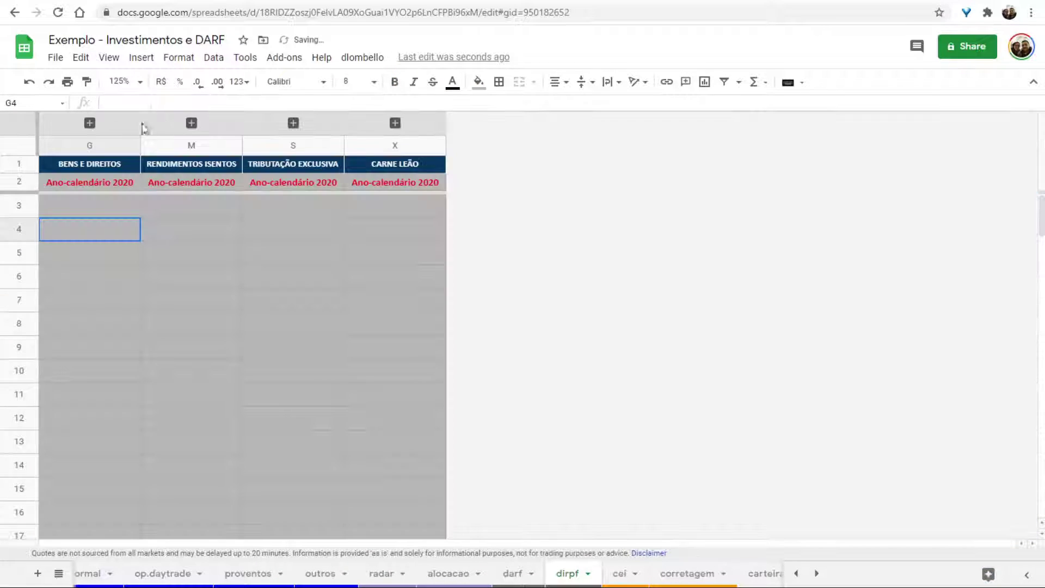
pyautogui.click(73, 166)
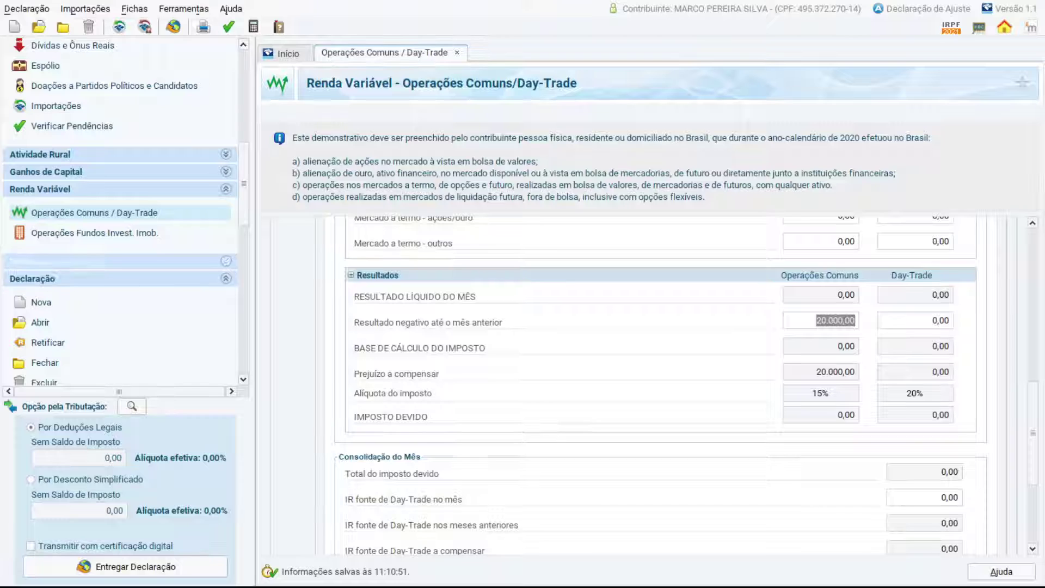
# Add a new Bens e Direitos item coded 31 - Ações, ready for its CNPJ.
pyautogui.scroll(3, 64, 171)
pyautogui.click(63, 171)
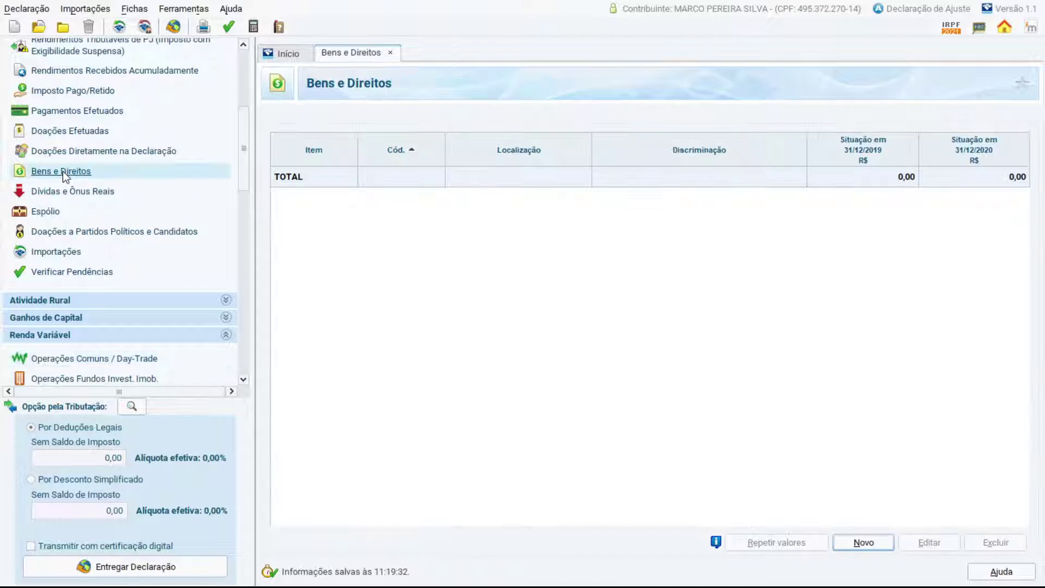
pyautogui.click(862, 543)
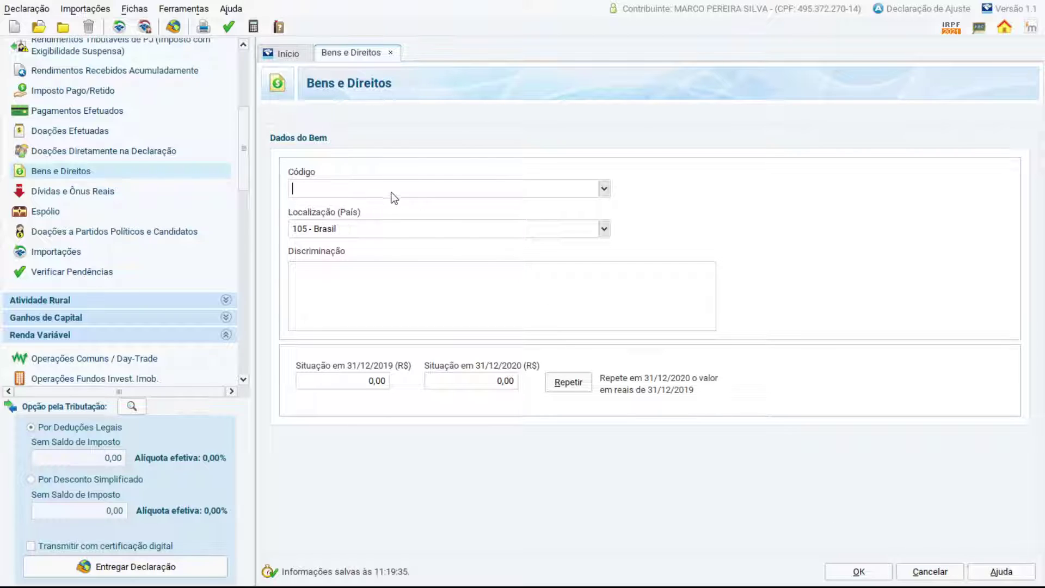
pyautogui.click(579, 192)
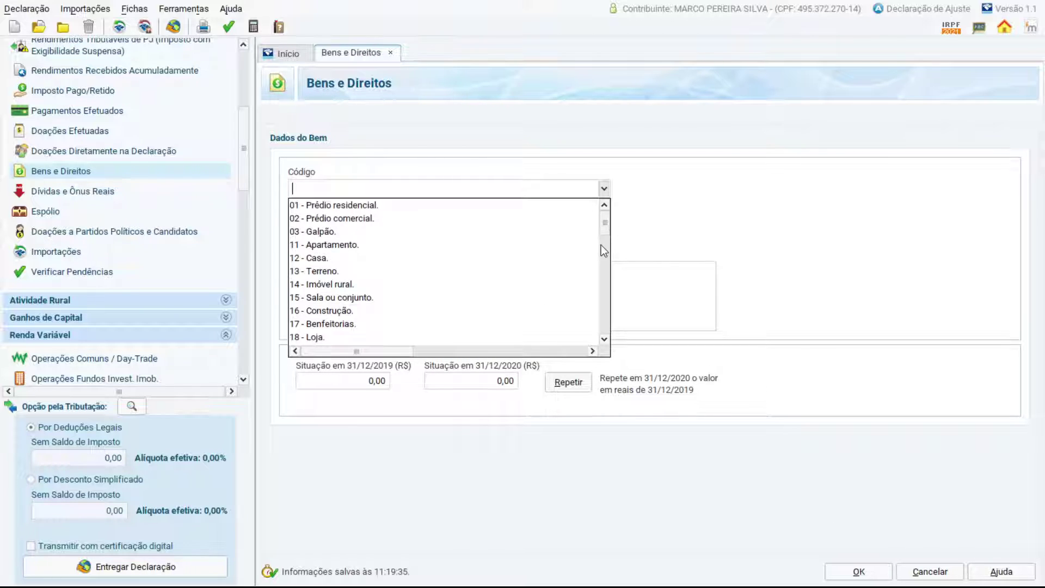
pyautogui.moveTo(603, 224); pyautogui.dragTo(577, 283)
pyautogui.scroll(7, 416, 253)
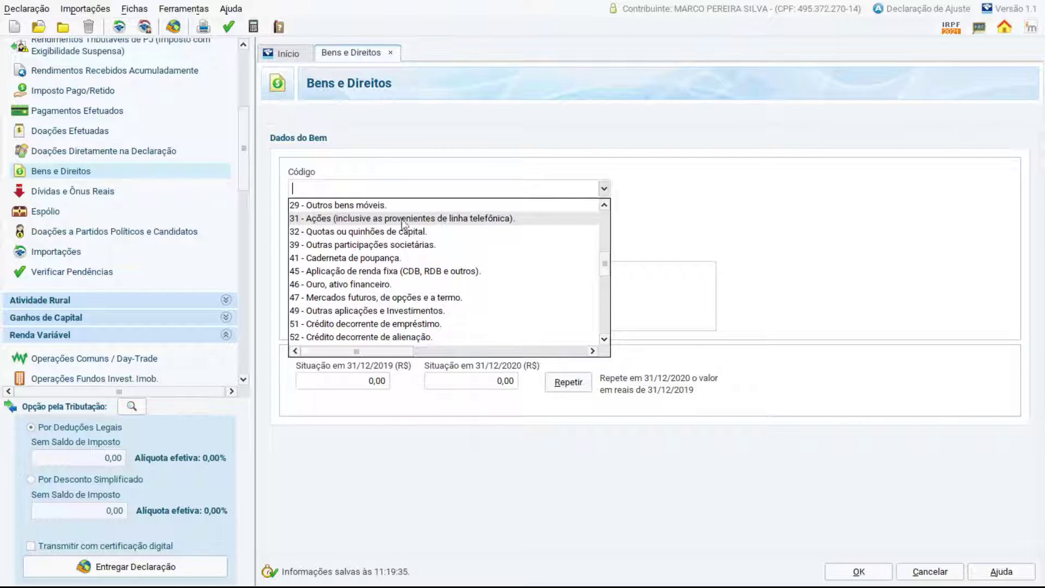
pyautogui.click(343, 220)
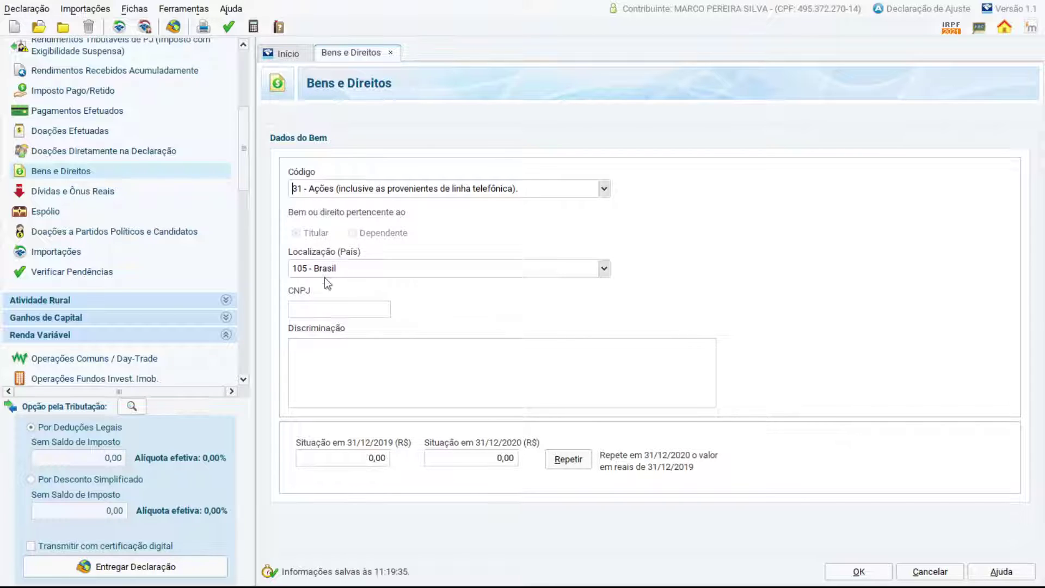
pyautogui.click(319, 308)
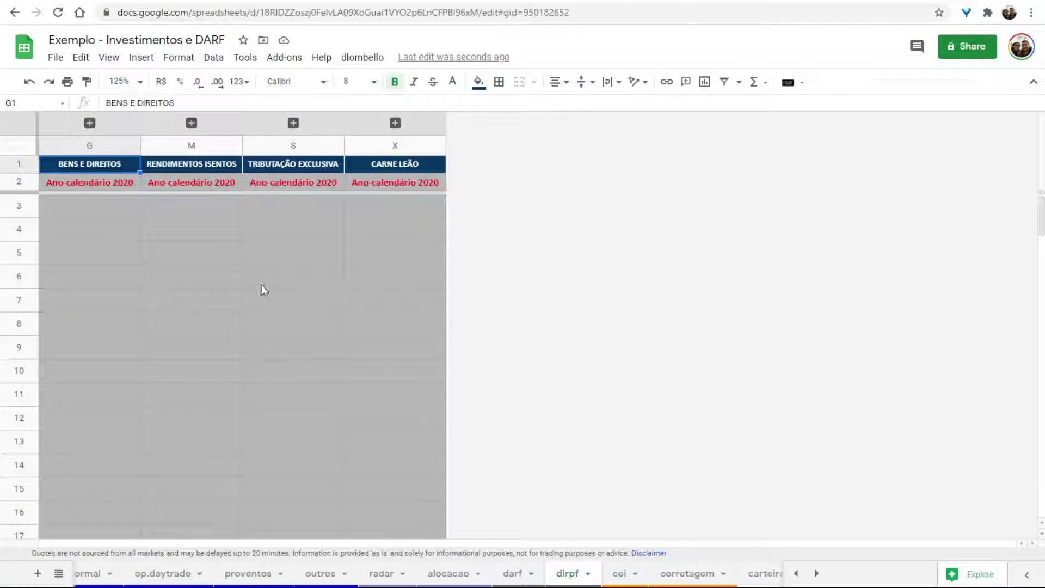
# Expand dirpf's Bens e Direitos columns and review TAEE11's código and 105 - Brasil location.
pyautogui.click(89, 122)
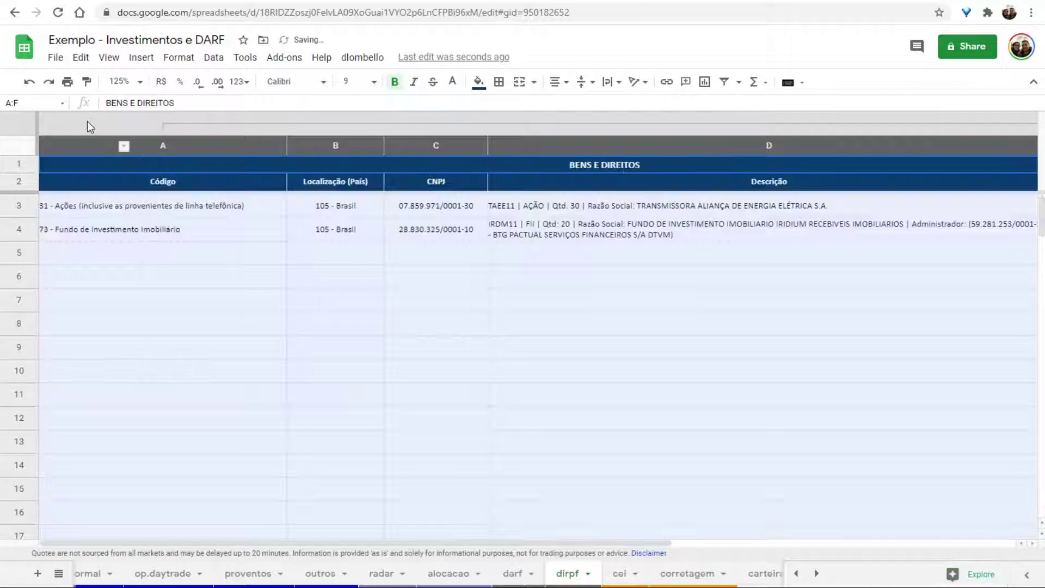
pyautogui.click(130, 209)
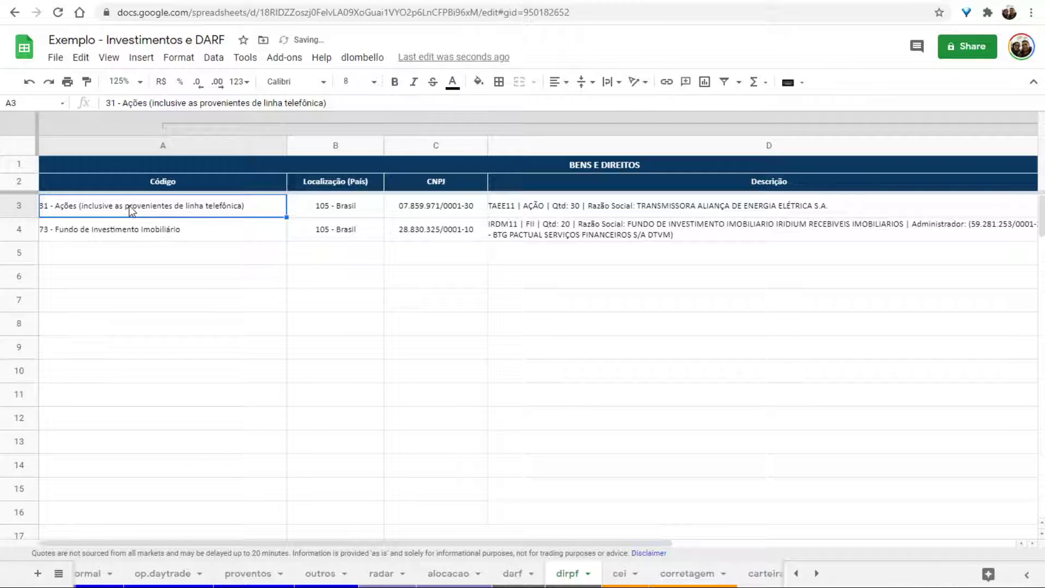
pyautogui.press('Down')
pyautogui.press('Up')
pyautogui.click(321, 207)
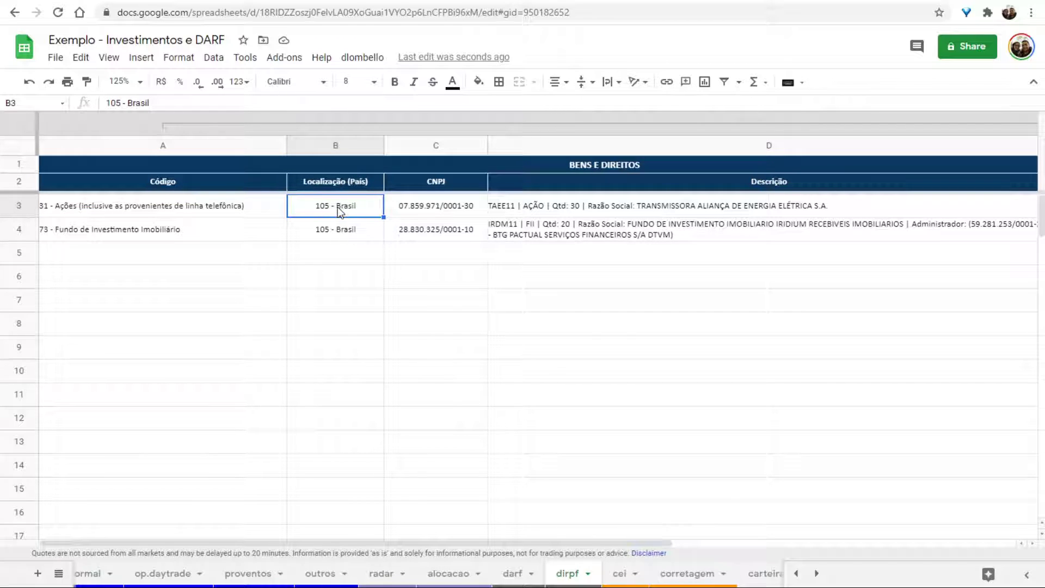
# Copy TAEE11's CNPJ from C3 and paste it into the IRPF item's CNPJ field.
pyautogui.click(430, 209)
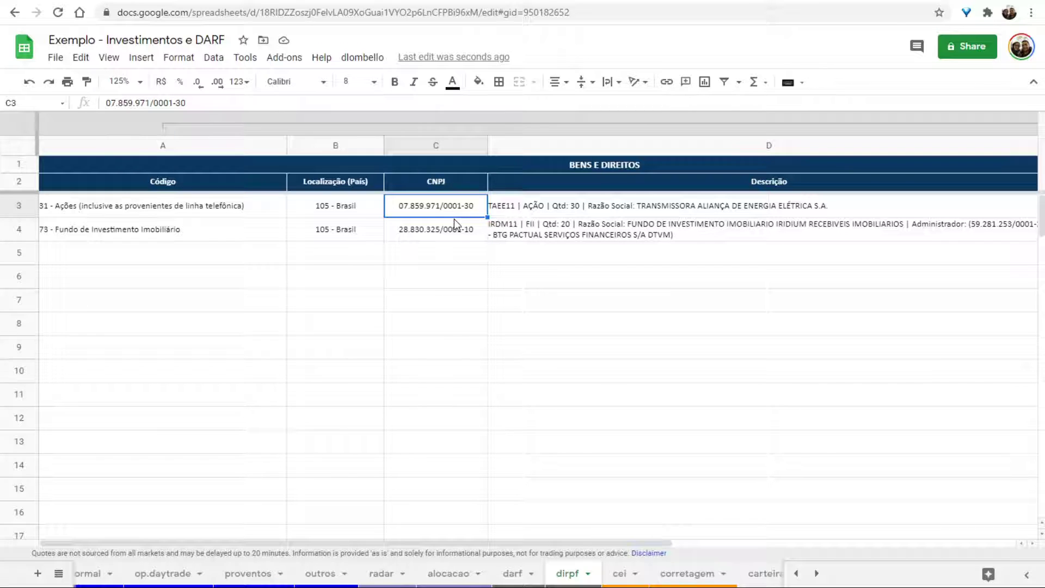
pyautogui.hotkey('ctrl', 'c')
pyautogui.hotkey('alt', 'Tab')
pyautogui.click(316, 306)
pyautogui.hotkey('ctrl', 'v')
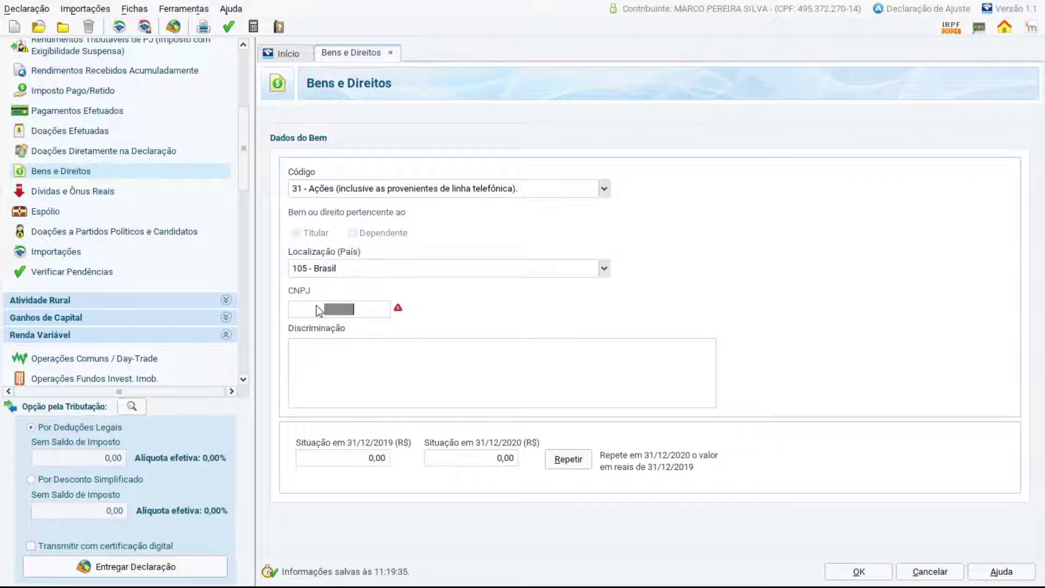
pyautogui.click(433, 350)
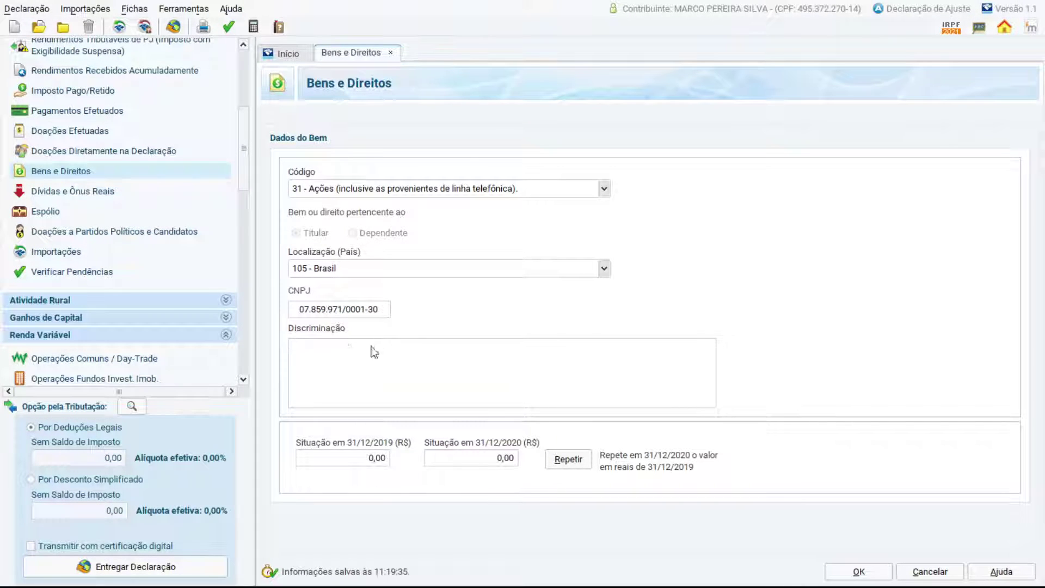
# Back in Sheets, copy TAEE11's description from cell D3.
pyautogui.hotkey('alt', 'Tab')
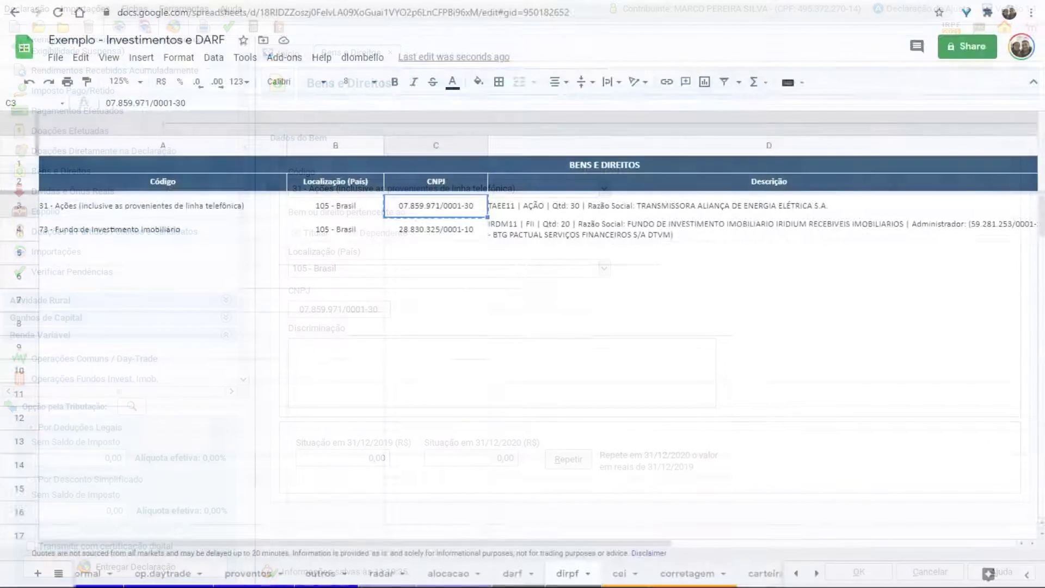
pyautogui.click(607, 207)
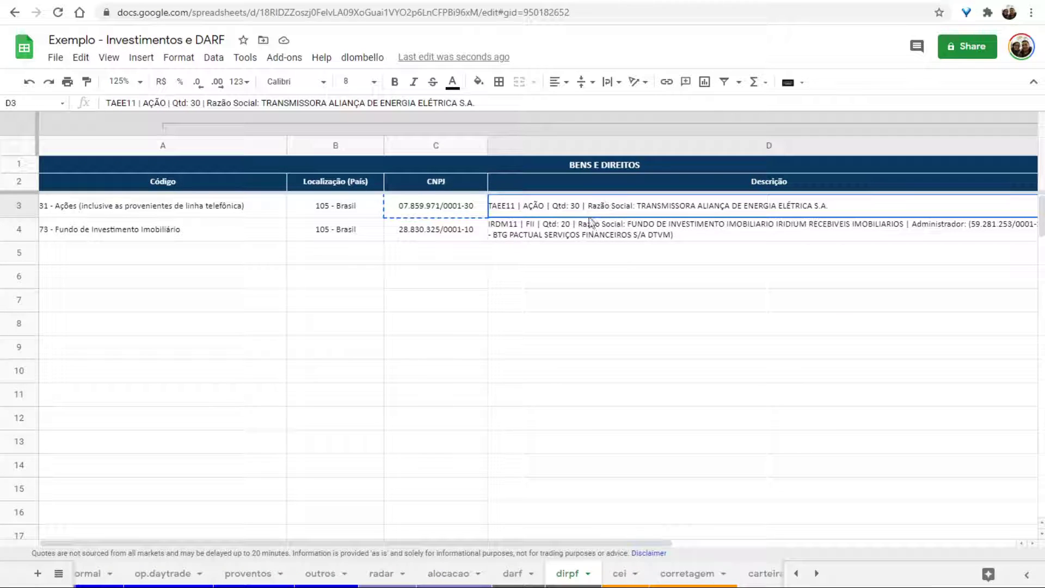
pyautogui.hotkey('ctrl', 'c')
pyautogui.moveTo(535, 544); pyautogui.dragTo(733, 551)
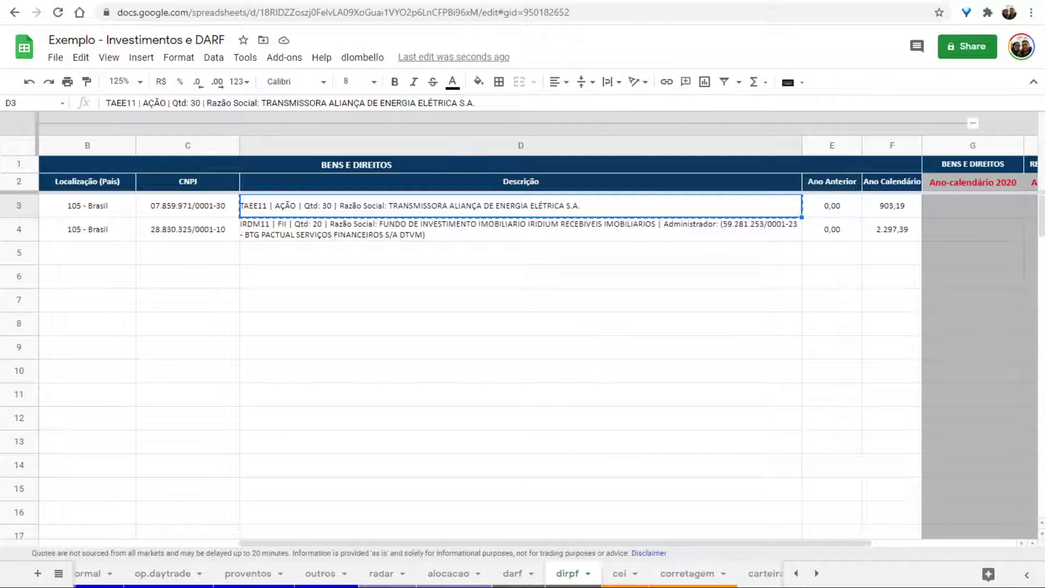
# Fill the TAEE11 item's Discriminação from D3 and its 31/12/2020 value with 903,19 from F3.
pyautogui.hotkey('alt', 'Tab')
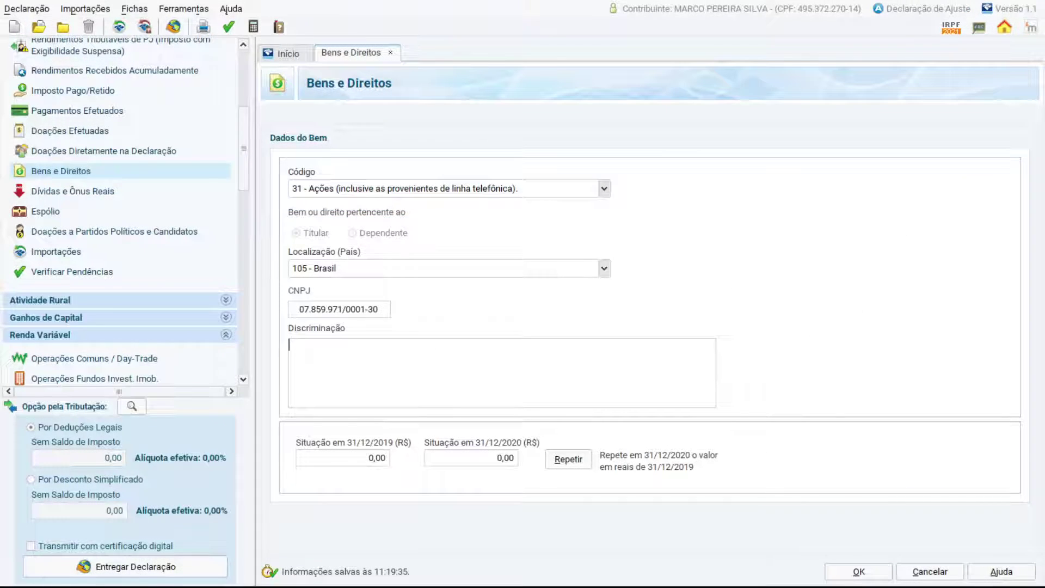
pyautogui.hotkey('ctrl', 'v')
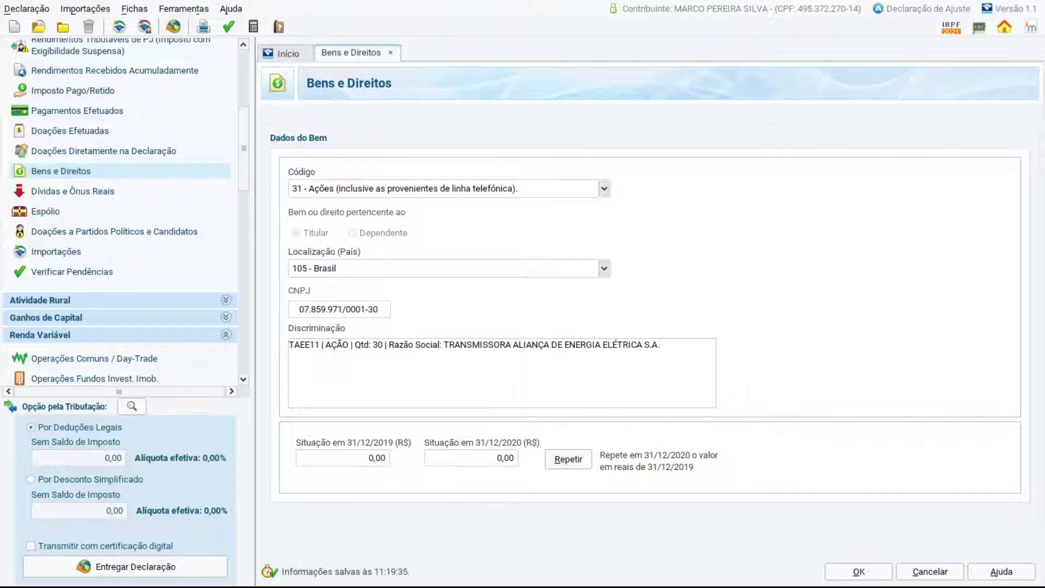
pyautogui.hotkey('alt', 'Tab')
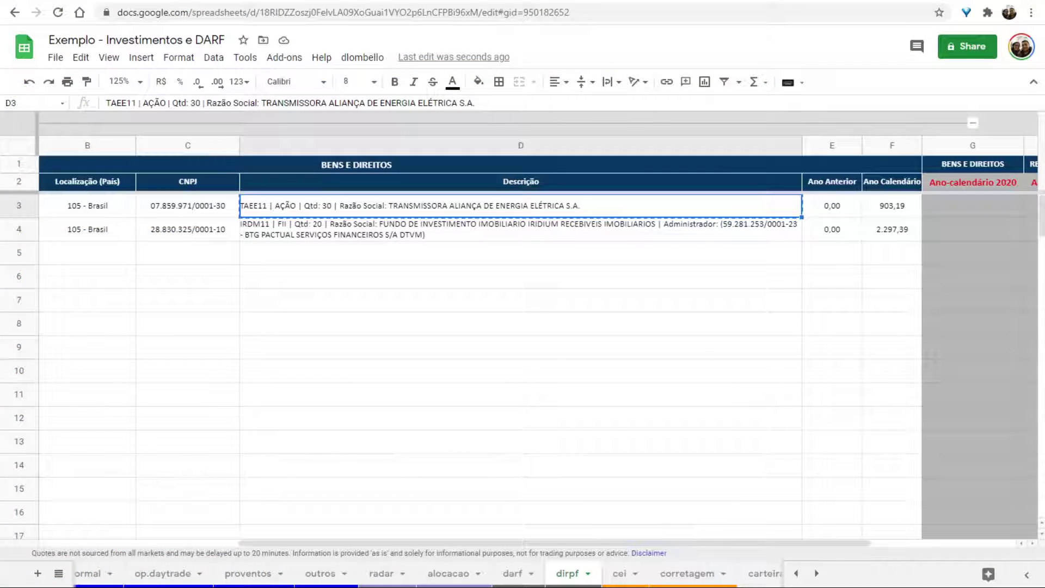
pyautogui.click(873, 182)
pyautogui.click(885, 206)
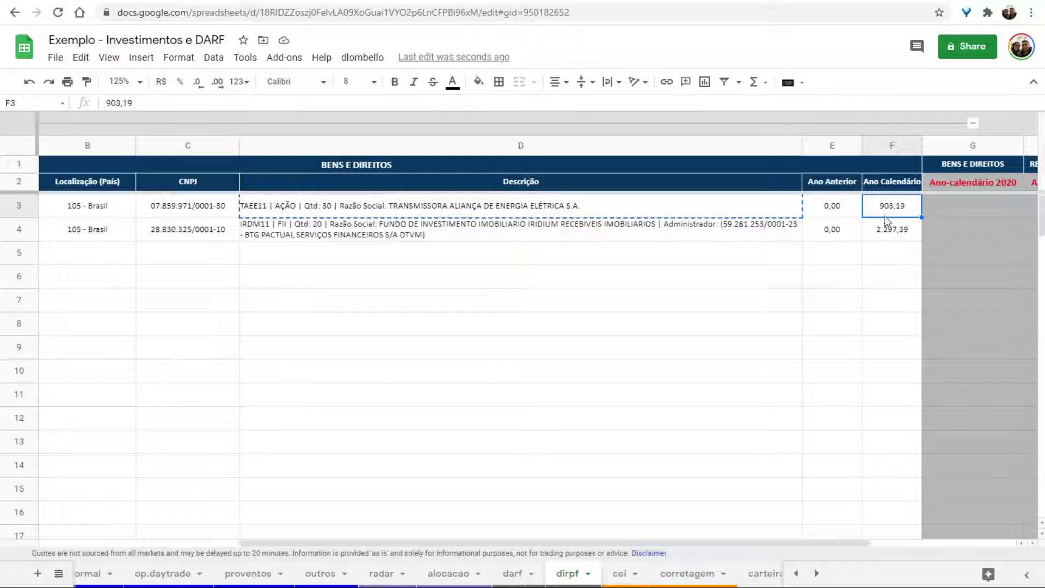
pyautogui.hotkey('ctrl', 'c')
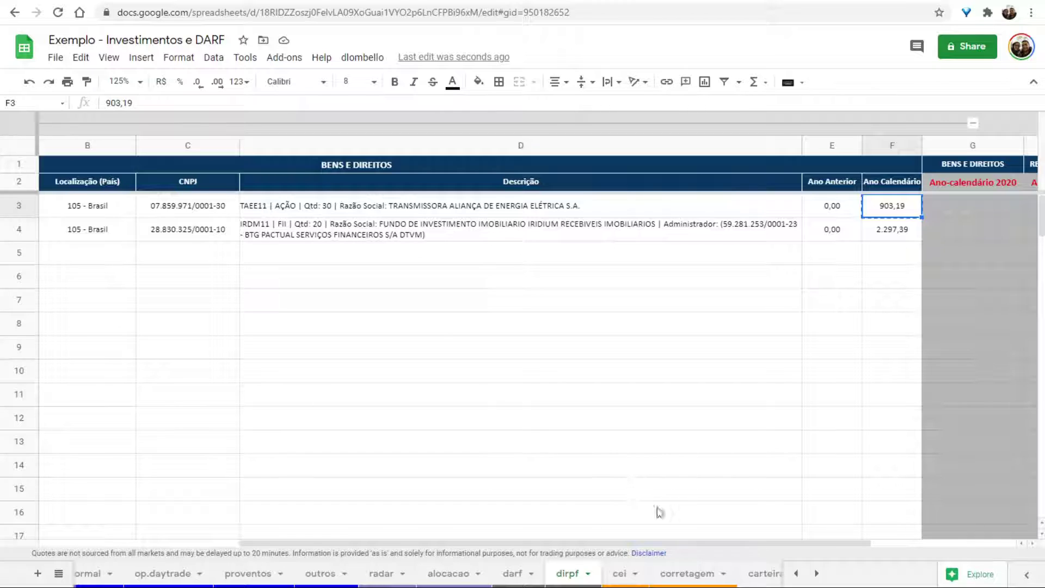
pyautogui.hotkey('alt', 'Tab')
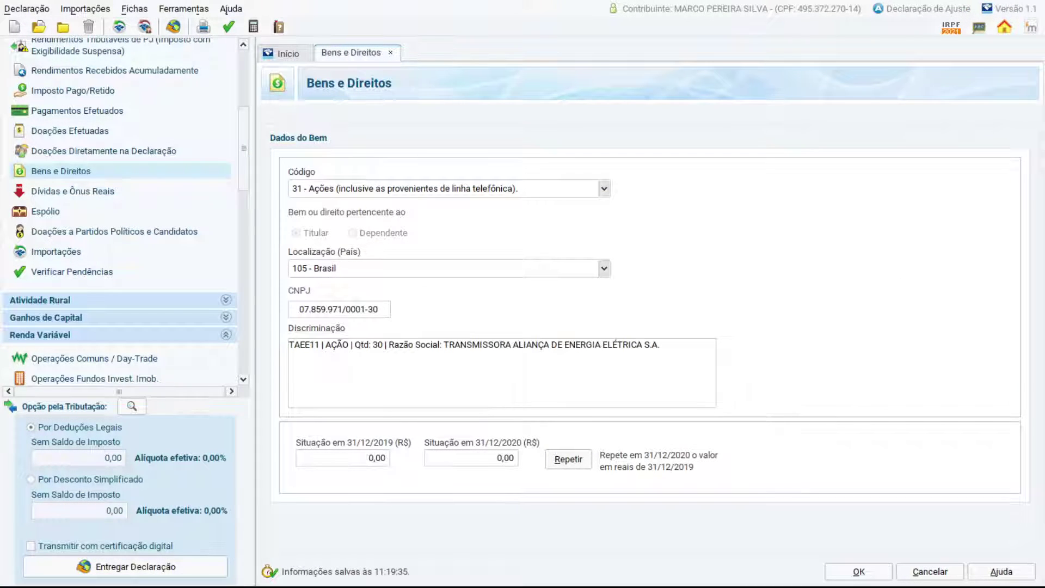
pyautogui.click(467, 456)
pyautogui.hotkey('ctrl', 'v')
pyautogui.hotkey('ctrl', 'a')
pyautogui.hotkey('alt', 'Tab')
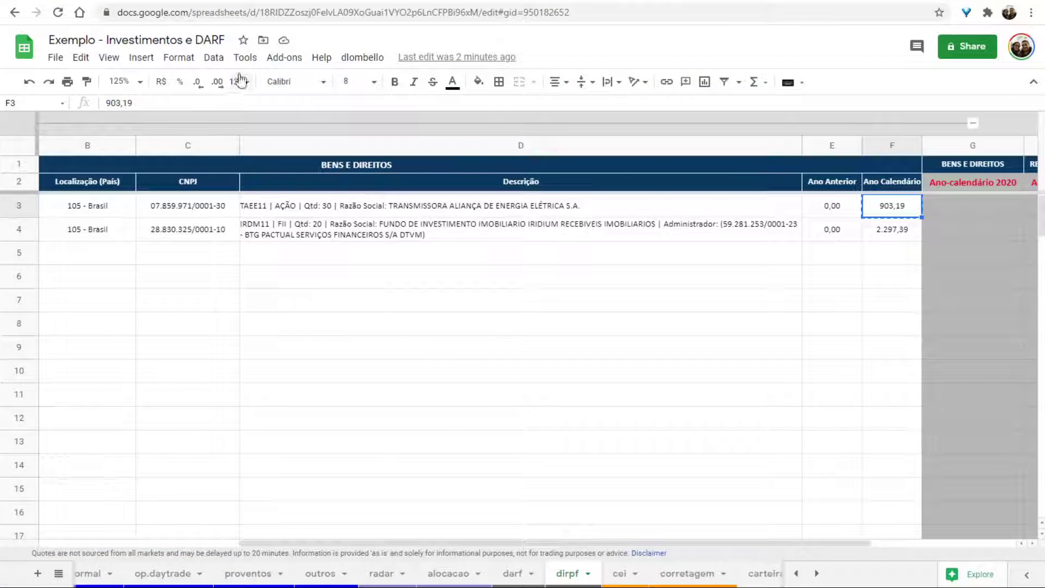
# Look up TAEE11's 30,11 average price on the carteira sheet.
pyautogui.click(250, 10)
pyautogui.write('=30')
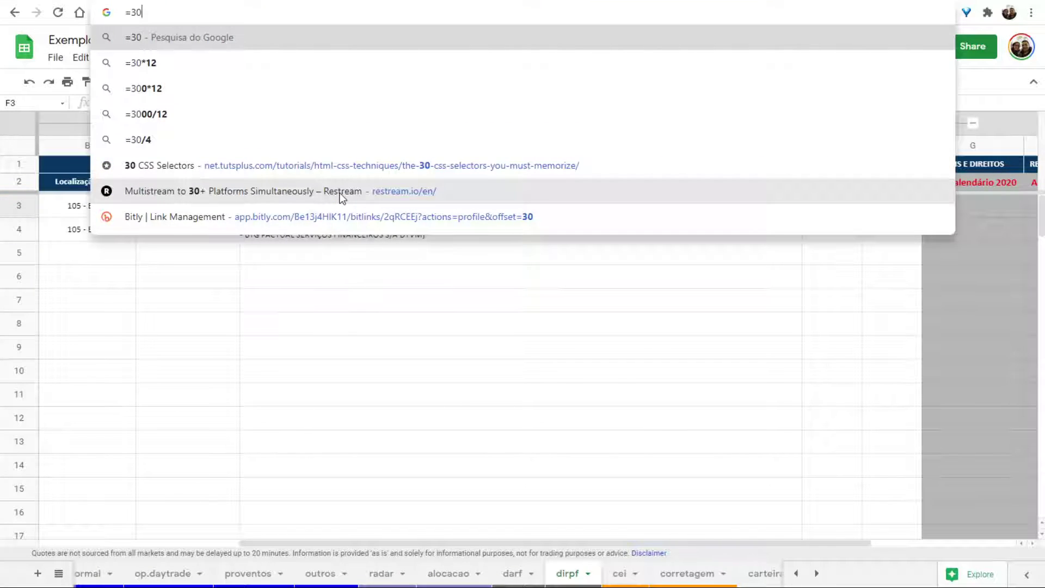
pyautogui.write('*')
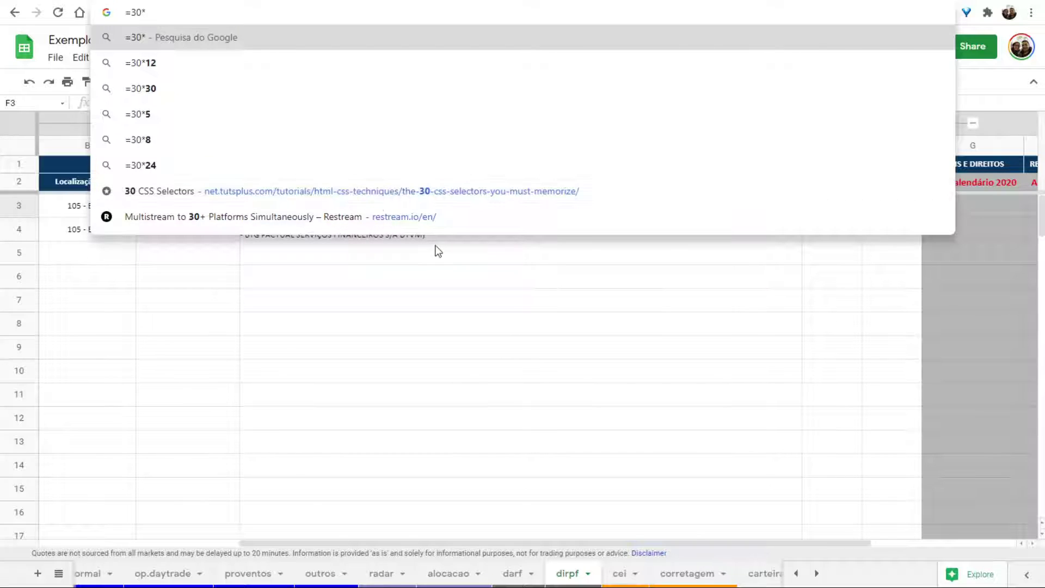
pyautogui.click(378, 299)
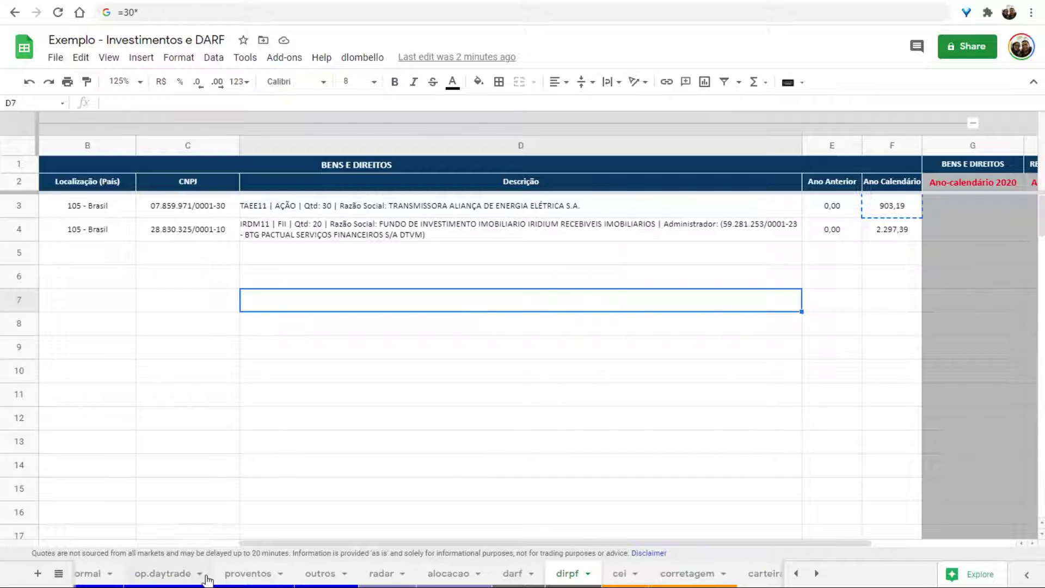
pyautogui.hscroll(-3, 207, 580)
pyautogui.click(355, 573)
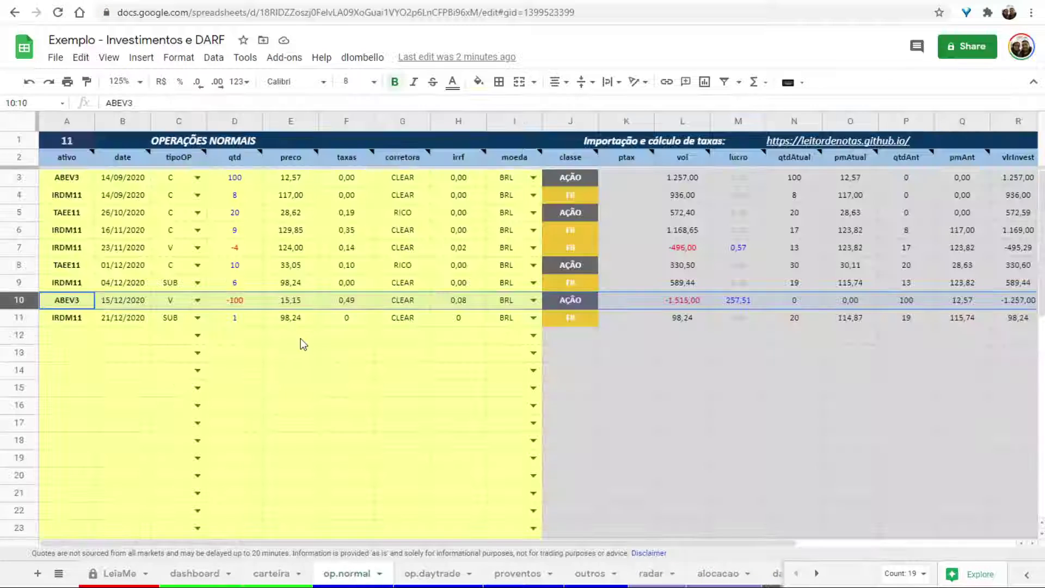
pyautogui.click(271, 573)
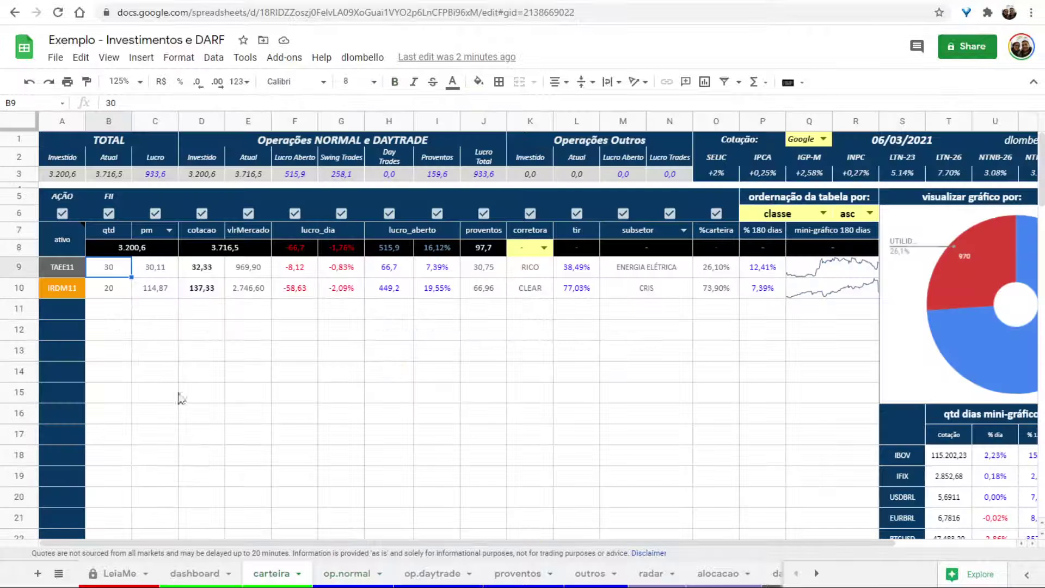
pyautogui.click(160, 266)
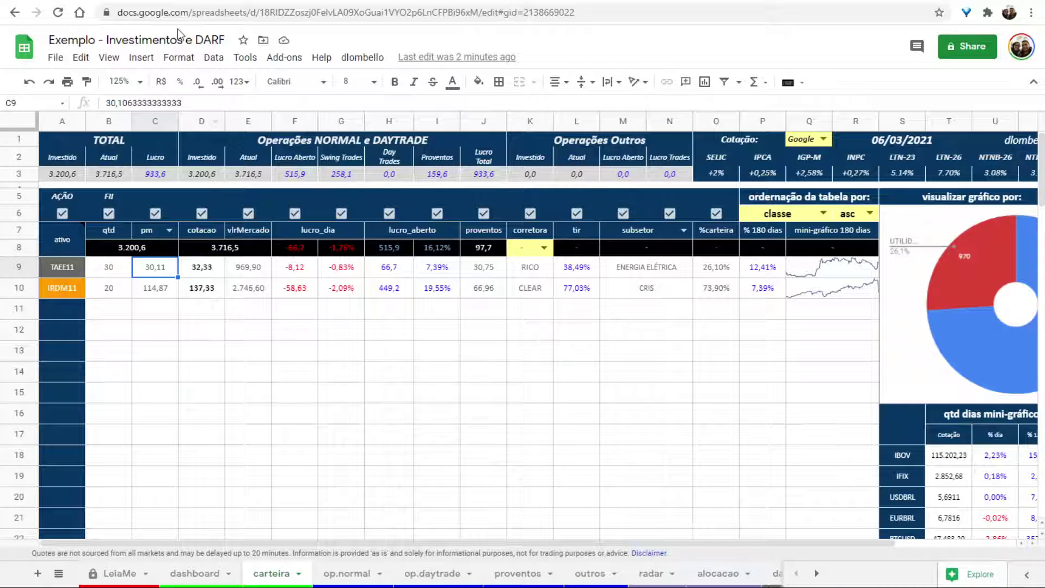
# Calculate =30*30,11 in the address bar, getting 903,3, and return to op.normal.
pyautogui.click(188, 13)
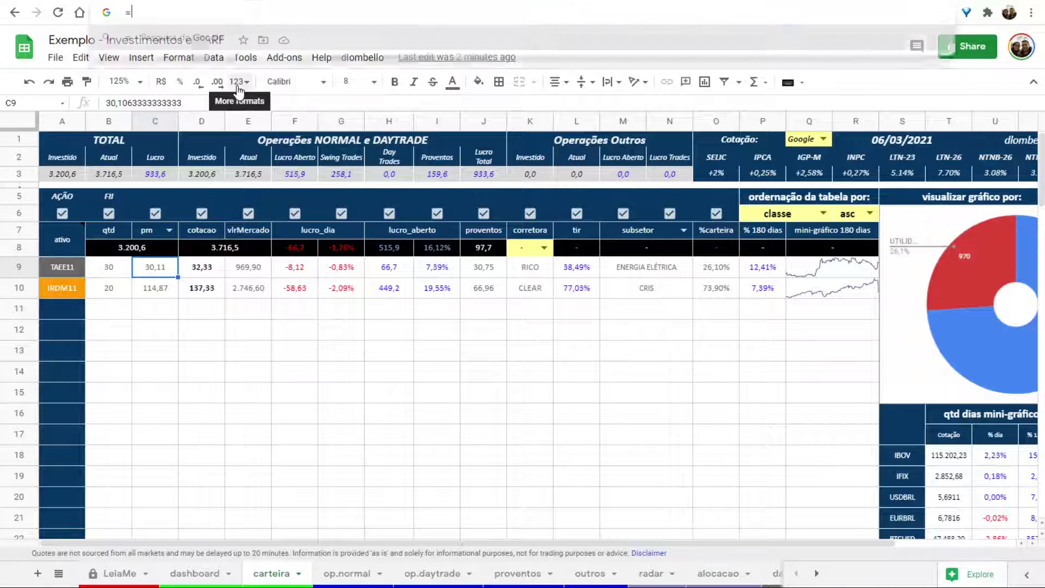
pyautogui.write('=30*')
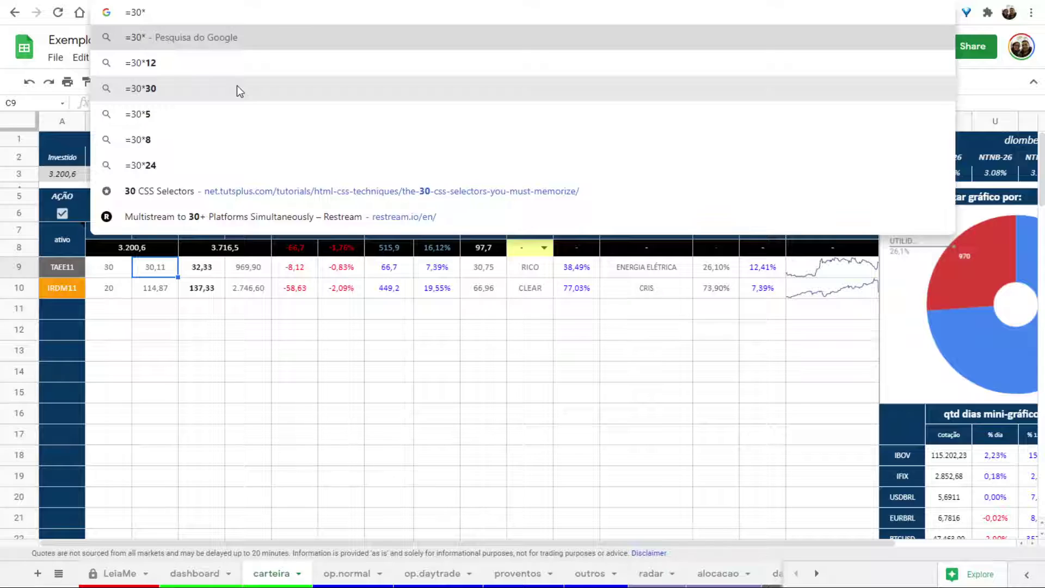
pyautogui.write('30,11')
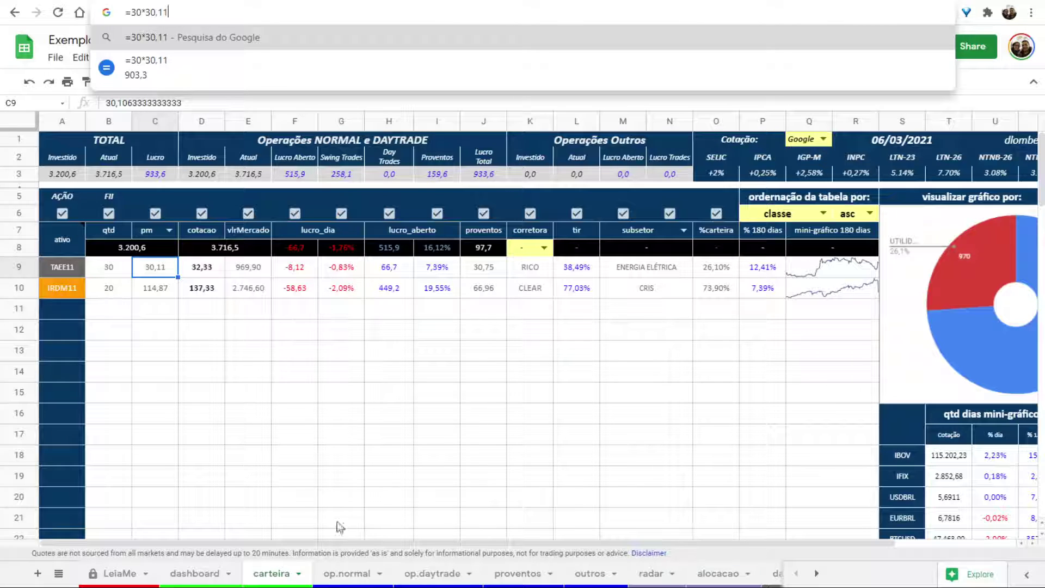
pyautogui.click(353, 575)
pyautogui.click(353, 574)
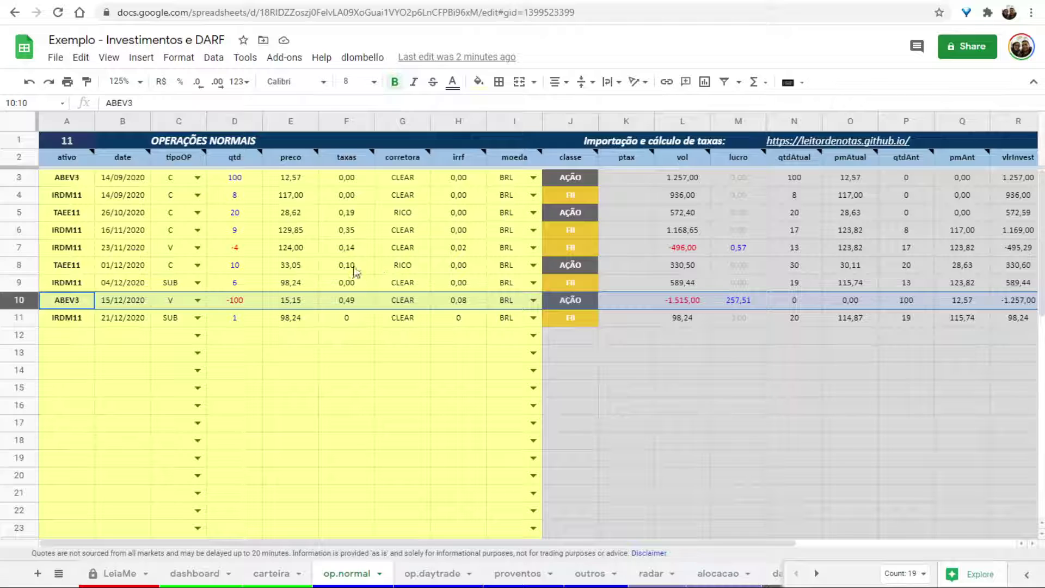
# Sum TAEE11's two purchase fees 0,19 and 0,10 on op.normal, giving 0,29.
pyautogui.click(343, 218)
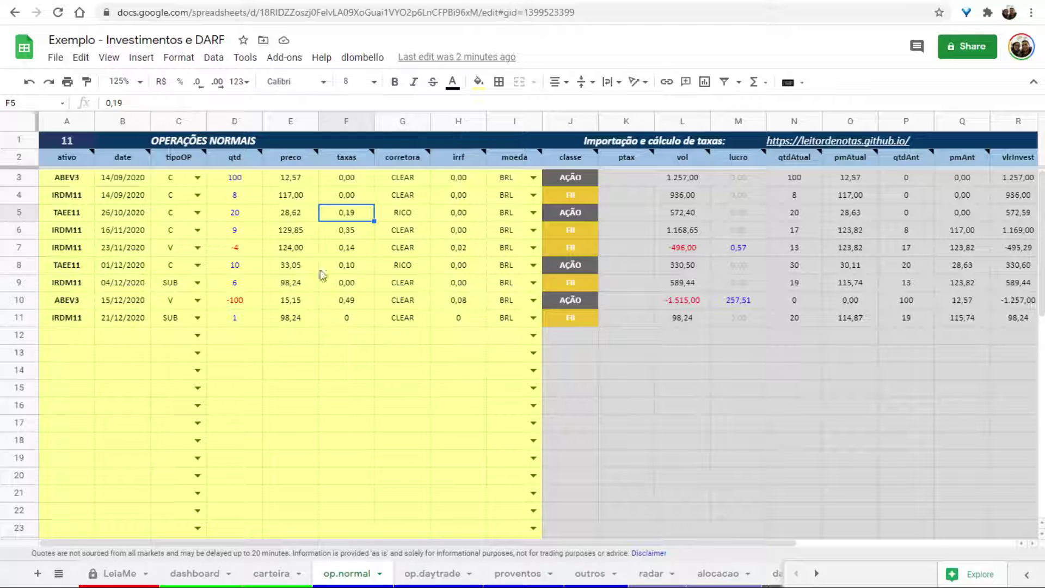
pyautogui.keyDown('ctrl'); pyautogui.click(361, 272); pyautogui.keyUp('ctrl')
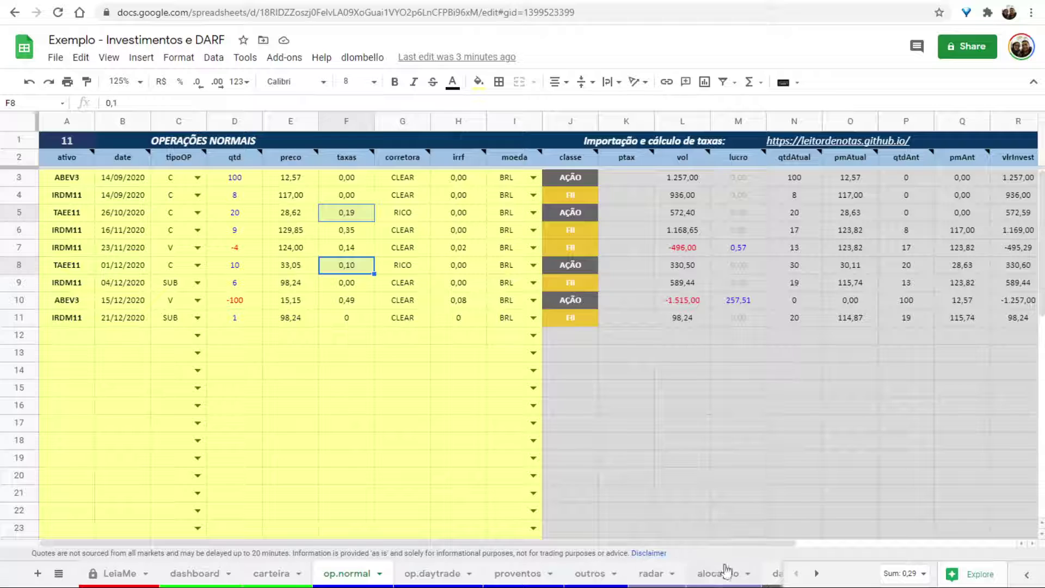
pyautogui.scroll(-3, 643, 574)
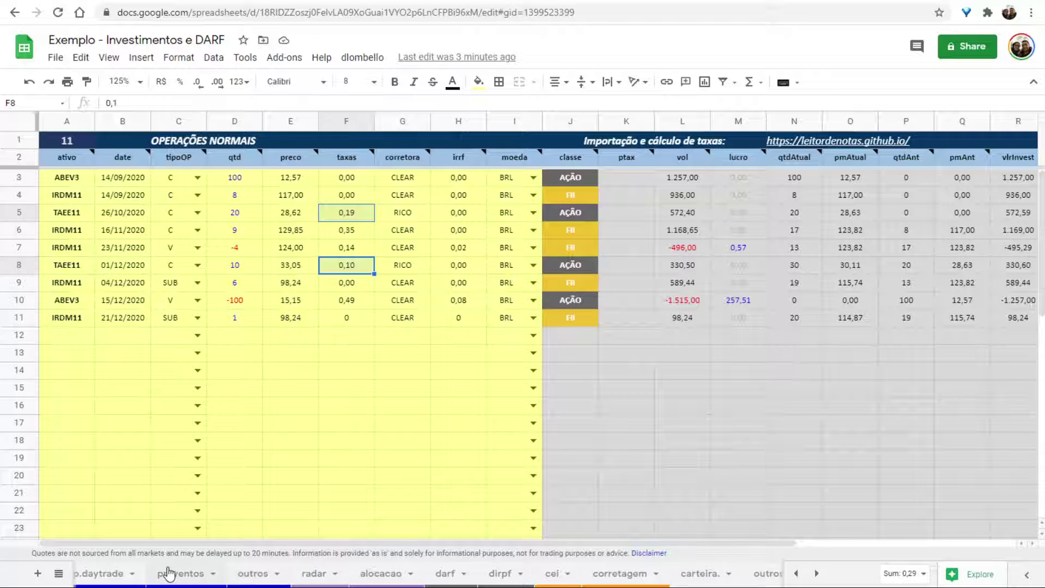
pyautogui.scroll(3, 168, 573)
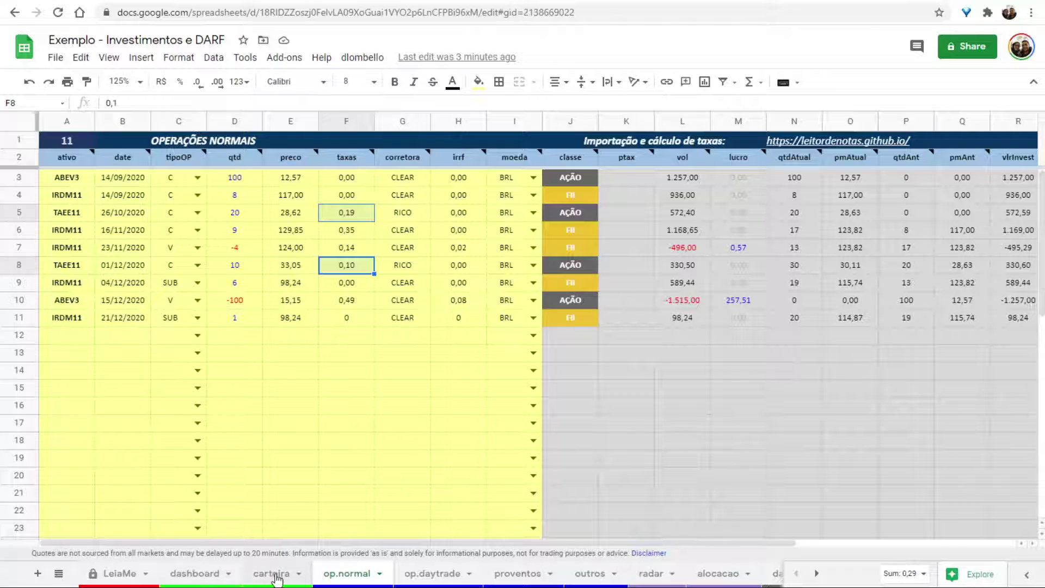
pyautogui.click(273, 574)
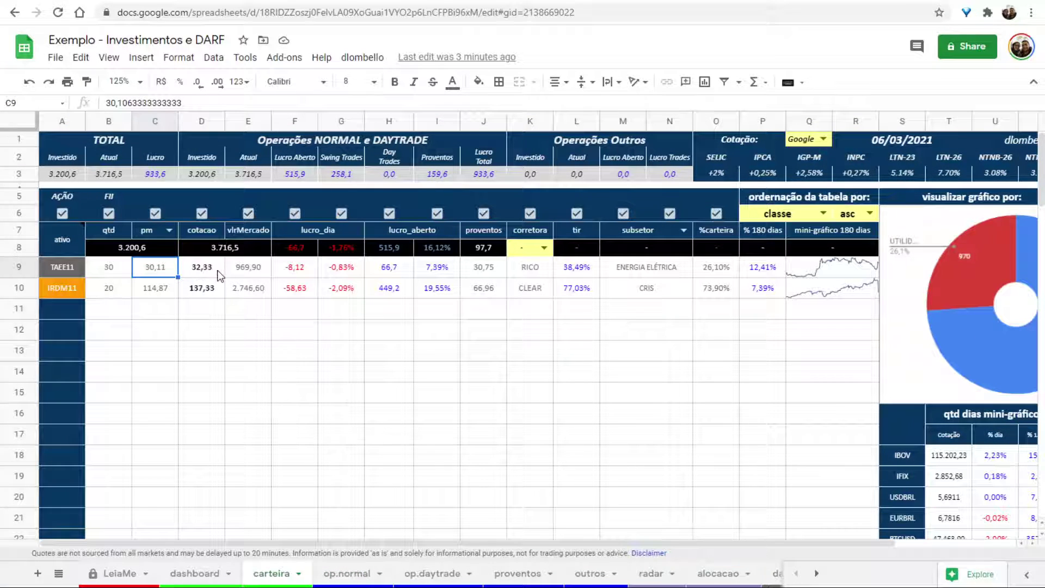
pyautogui.scroll(-3, 542, 576)
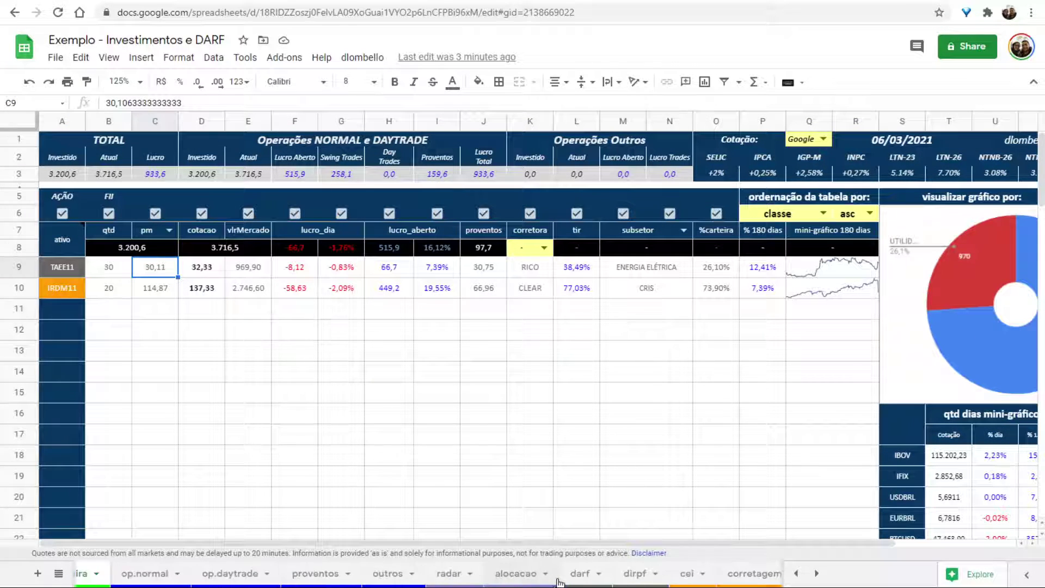
pyautogui.scroll(-1, 541, 577)
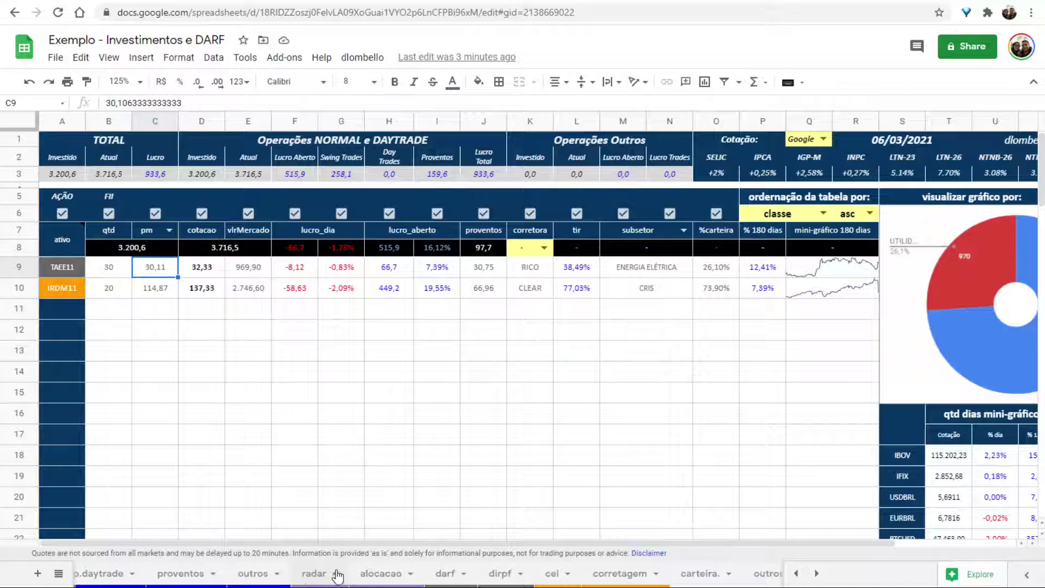
pyautogui.click(496, 573)
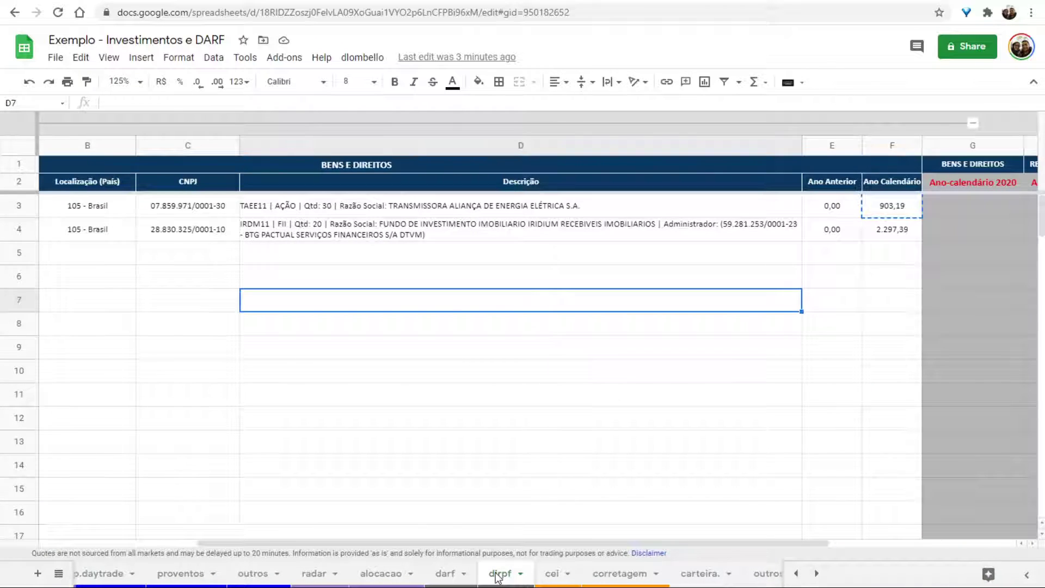
# Review TAEE11's D3 description and 903,19 value on dirpf, then open the carteira. sheet.
pyautogui.click(348, 206)
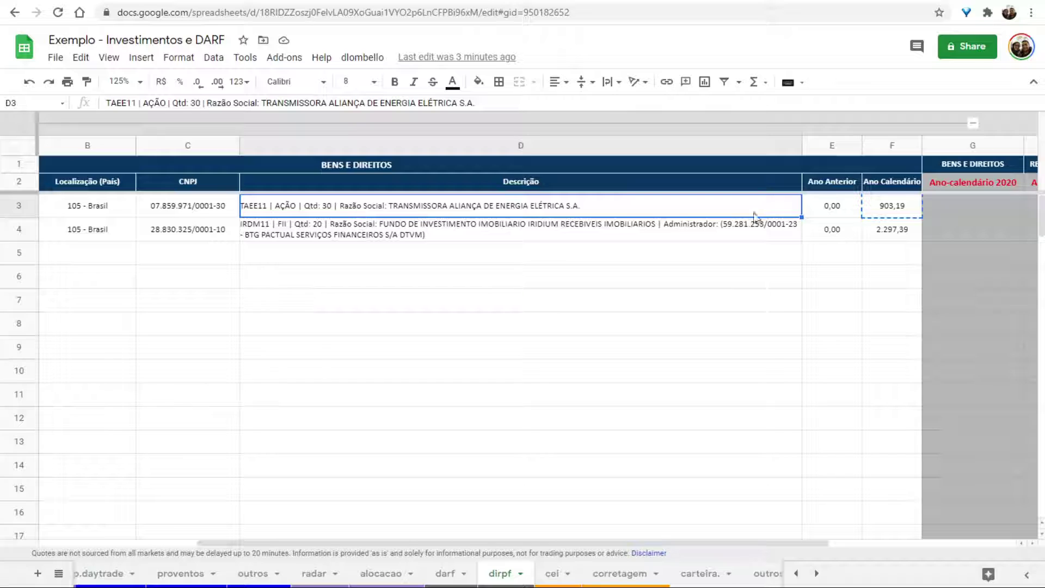
pyautogui.click(889, 210)
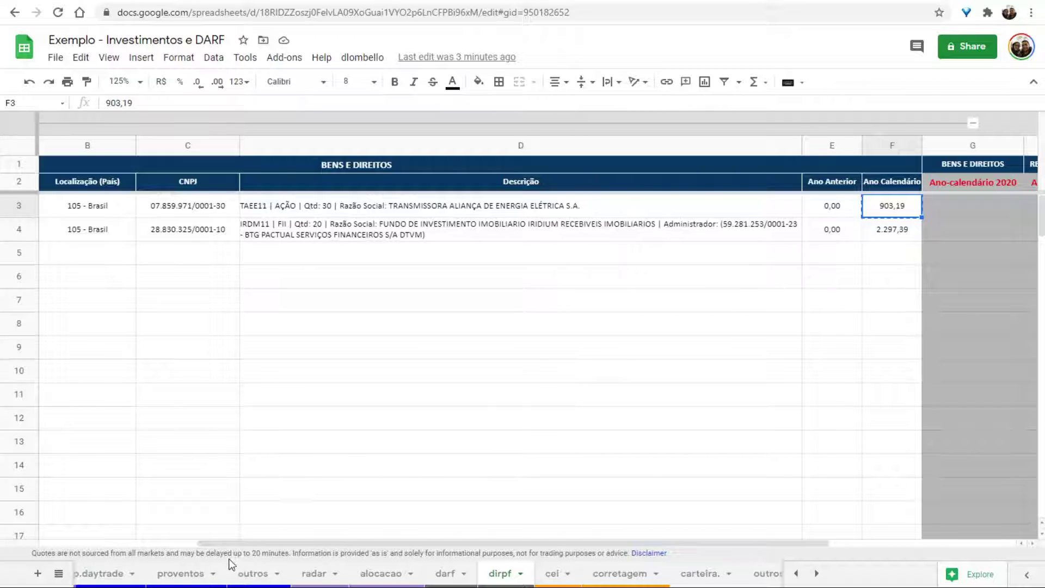
pyautogui.scroll(3, 220, 576)
pyautogui.click(293, 573)
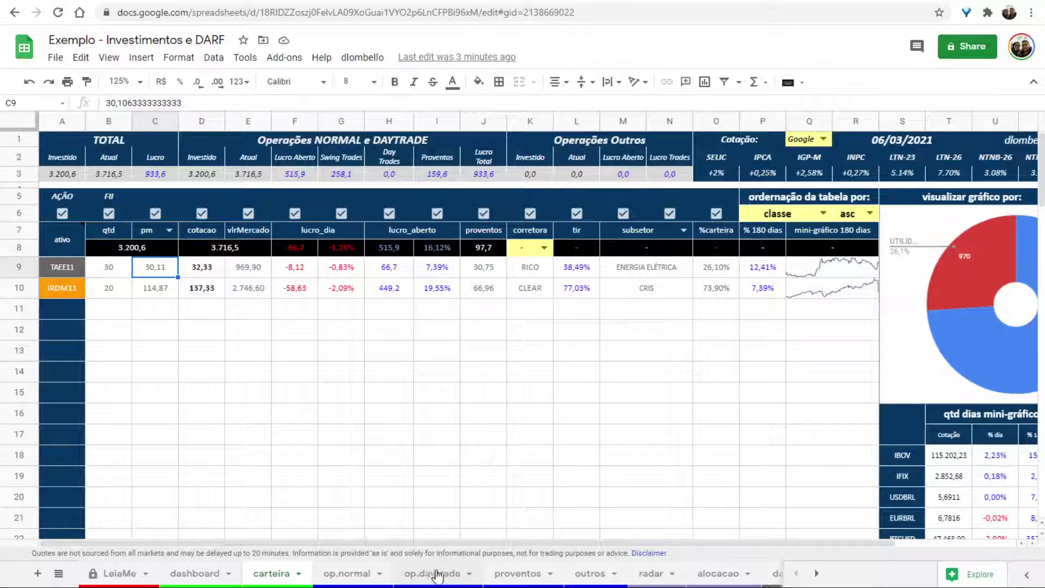
pyautogui.scroll(-3, 458, 571)
pyautogui.scroll(-5, 457, 571)
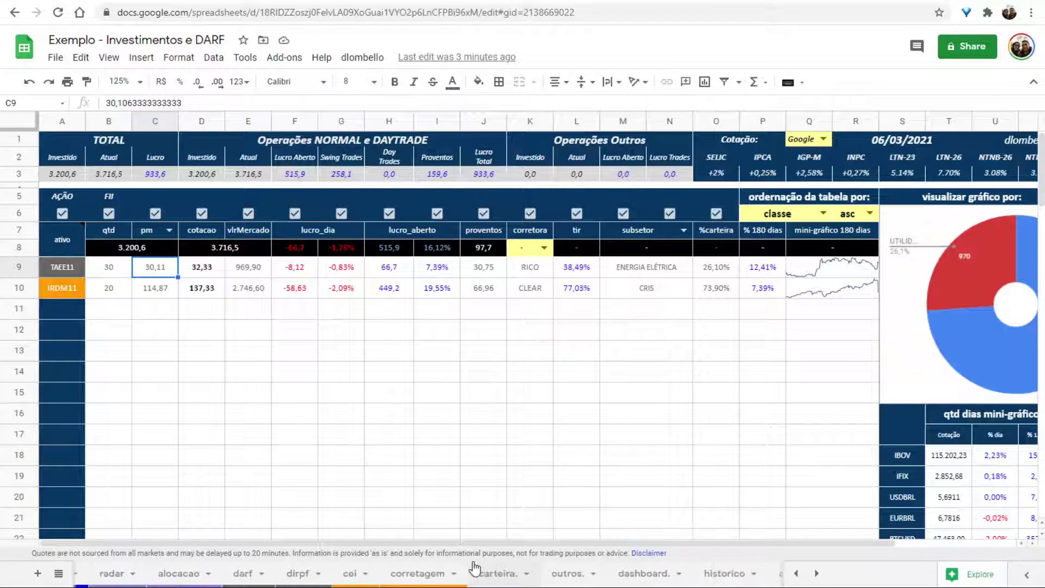
pyautogui.click(499, 574)
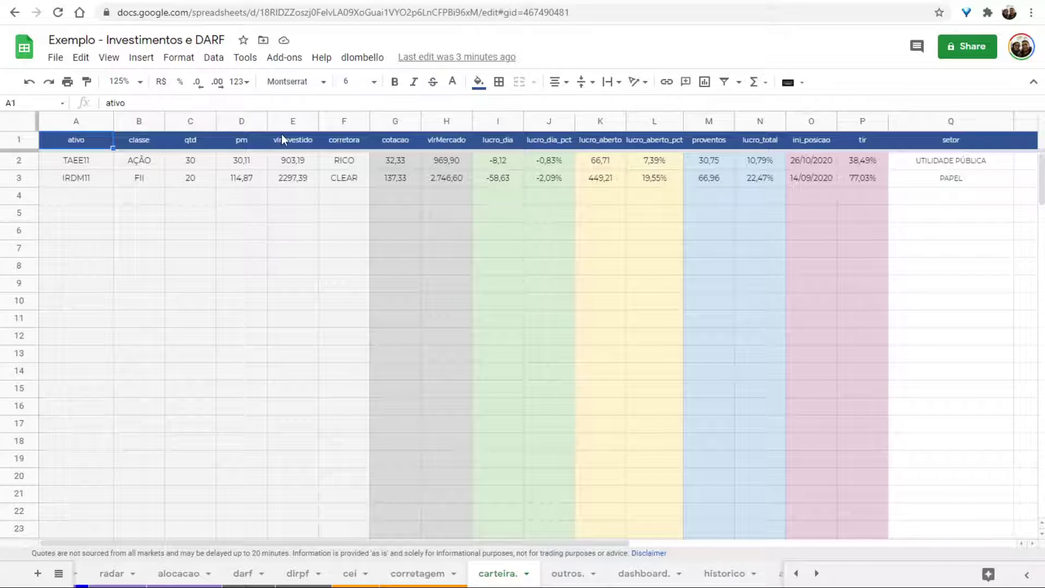
# Compare TAEE11's invested value and exact average price with =30,11*30 calculated in the address bar.
pyautogui.click(289, 162)
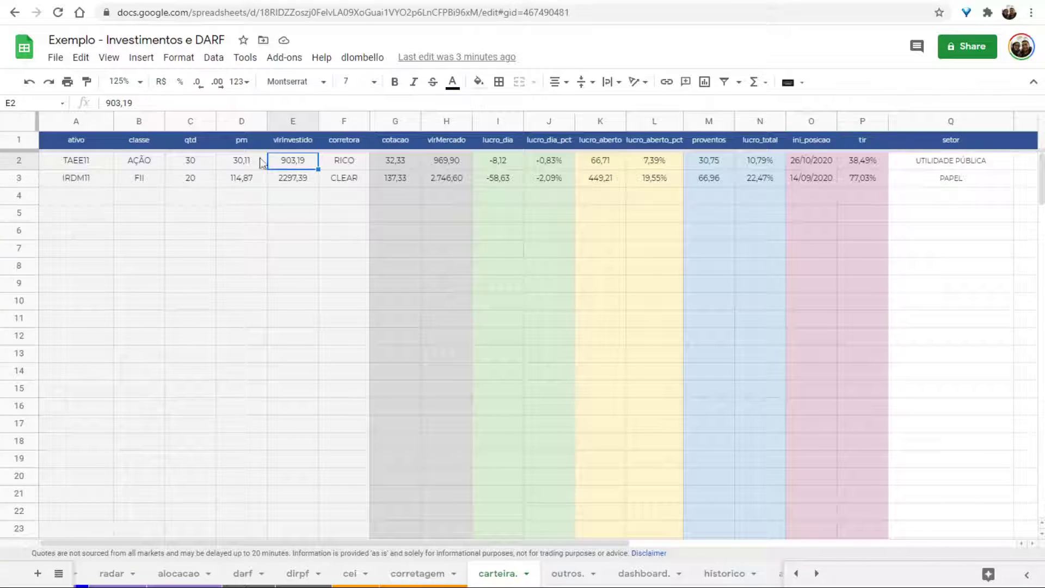
pyautogui.click(243, 161)
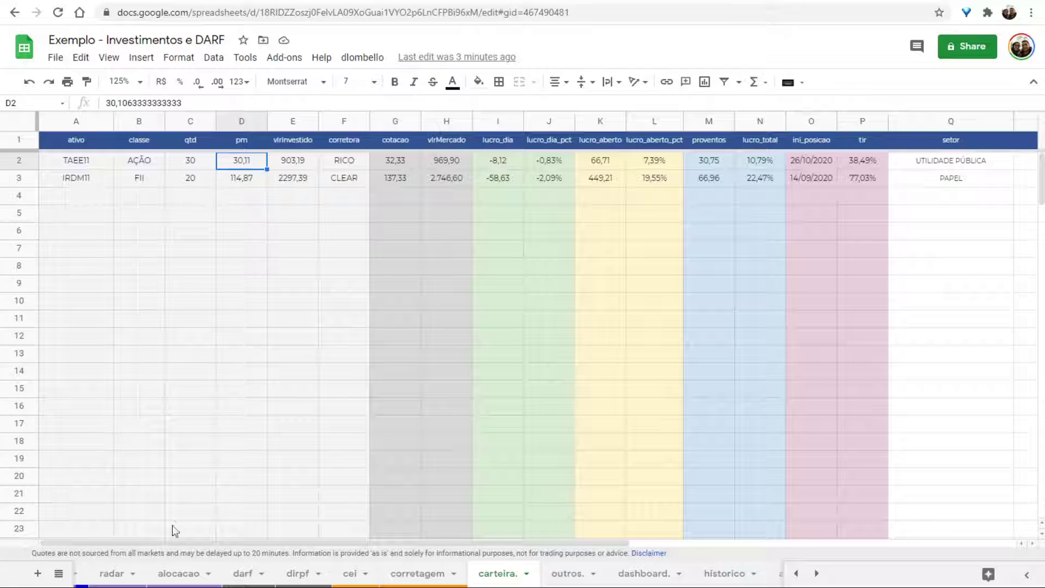
pyautogui.scroll(5, 180, 575)
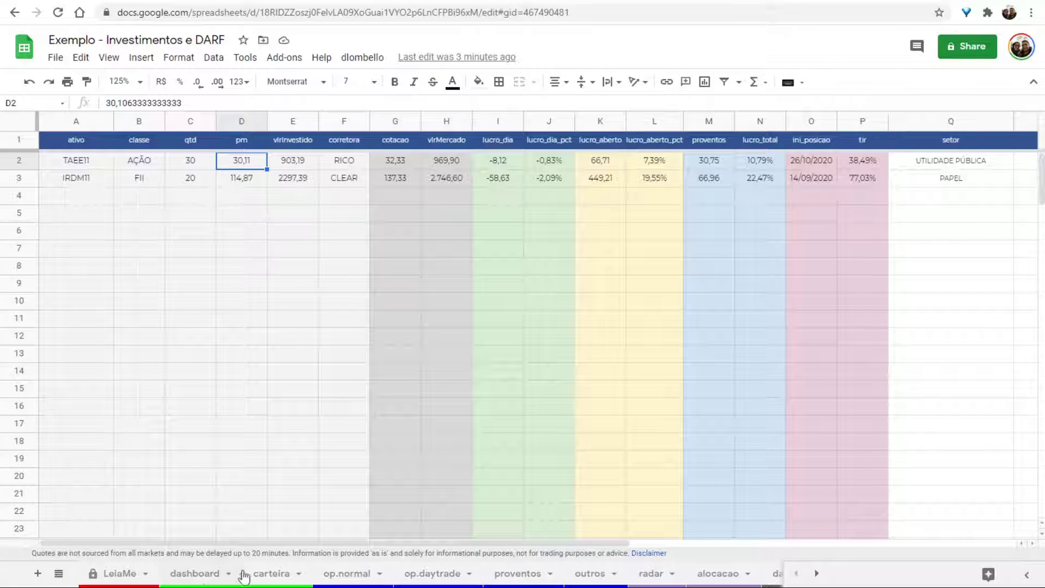
pyautogui.click(244, 575)
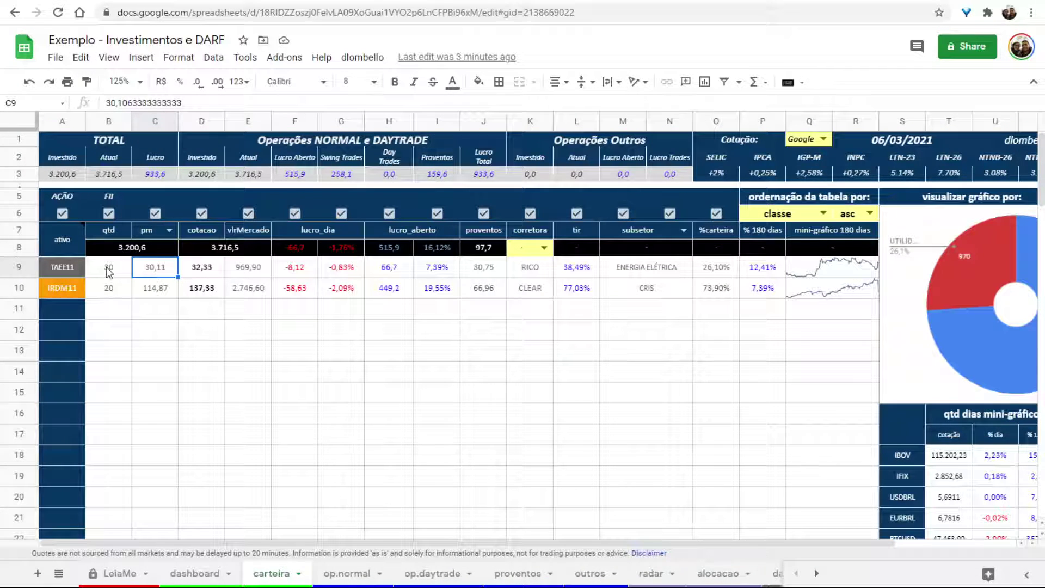
pyautogui.click(185, 12)
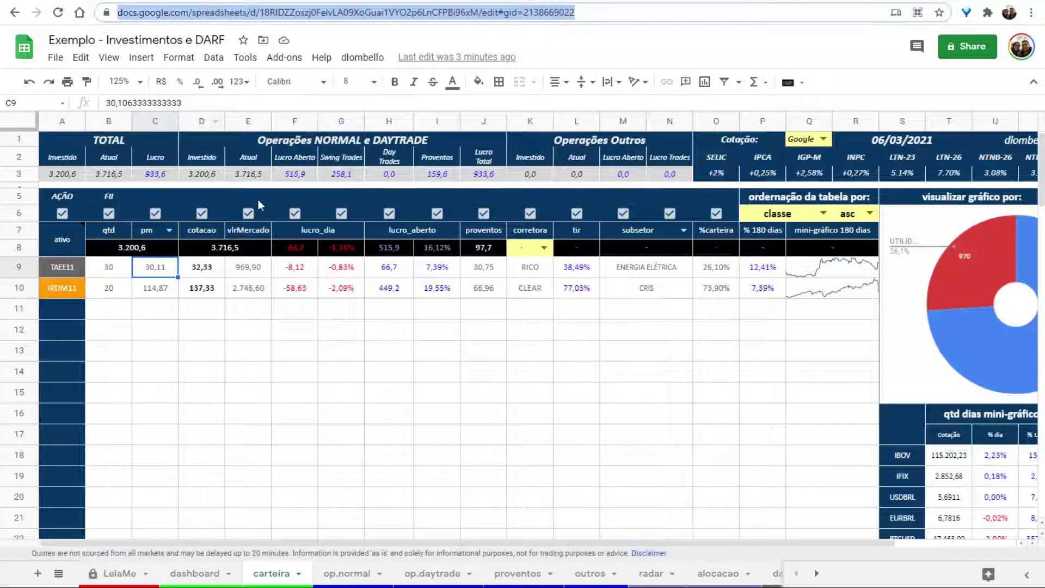
pyautogui.write('=30,11')
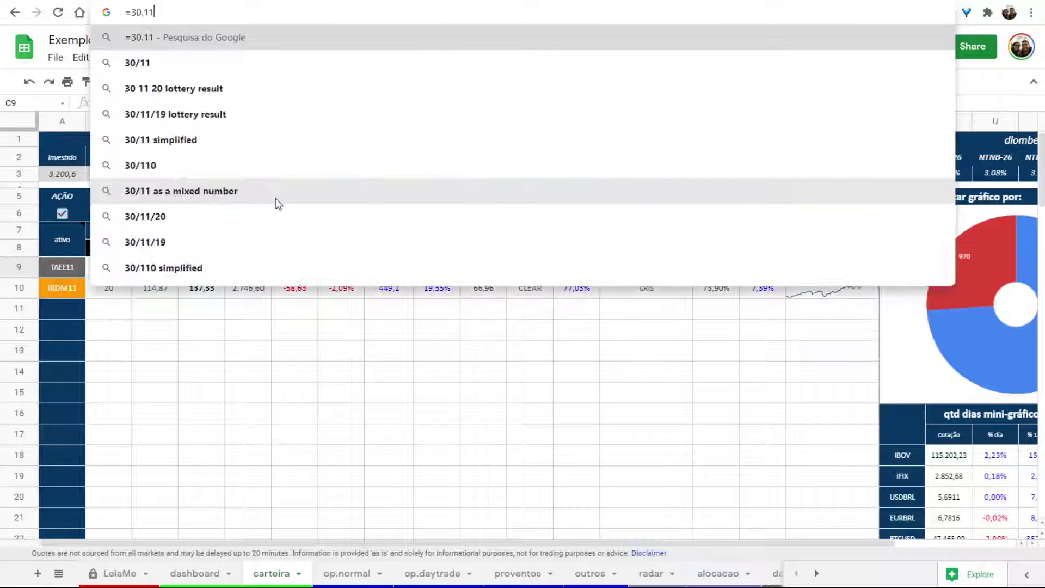
pyautogui.write('*30')
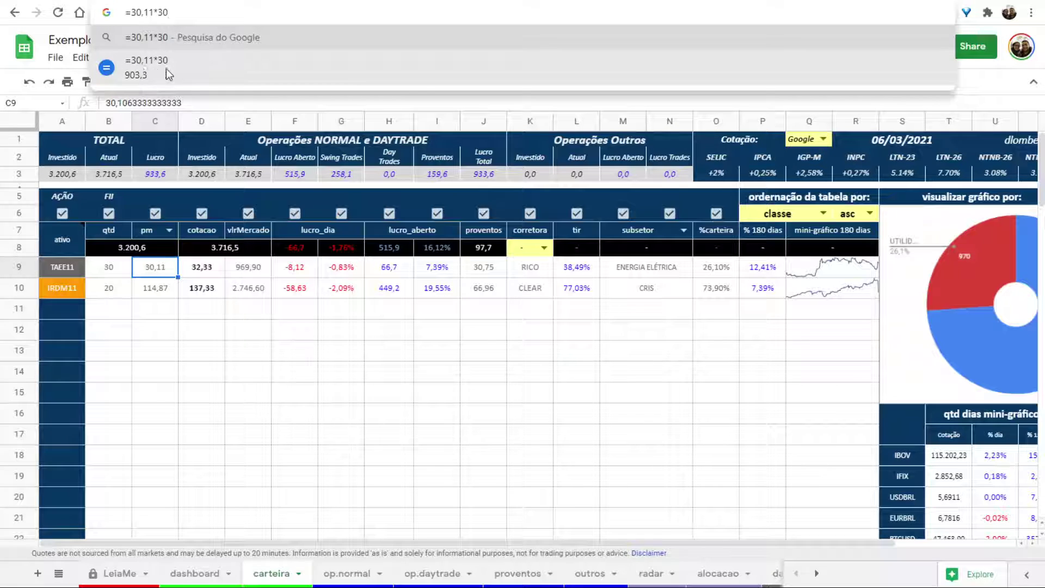
pyautogui.click(207, 274)
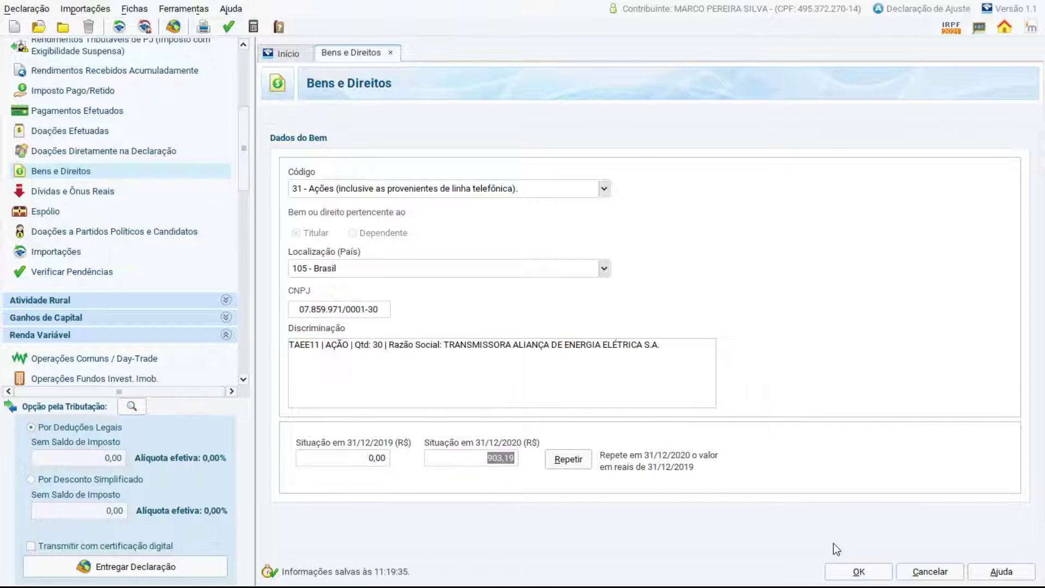
# Save the TAEE11 asset and select item 1 in the Bens e Direitos list.
pyautogui.click(859, 572)
pyautogui.click(913, 177)
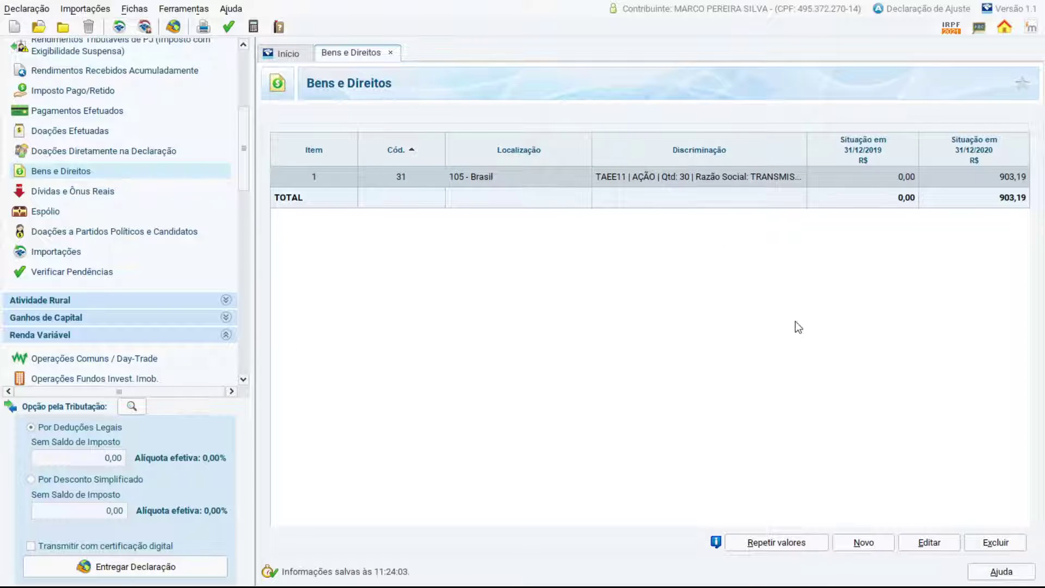
pyautogui.click(856, 547)
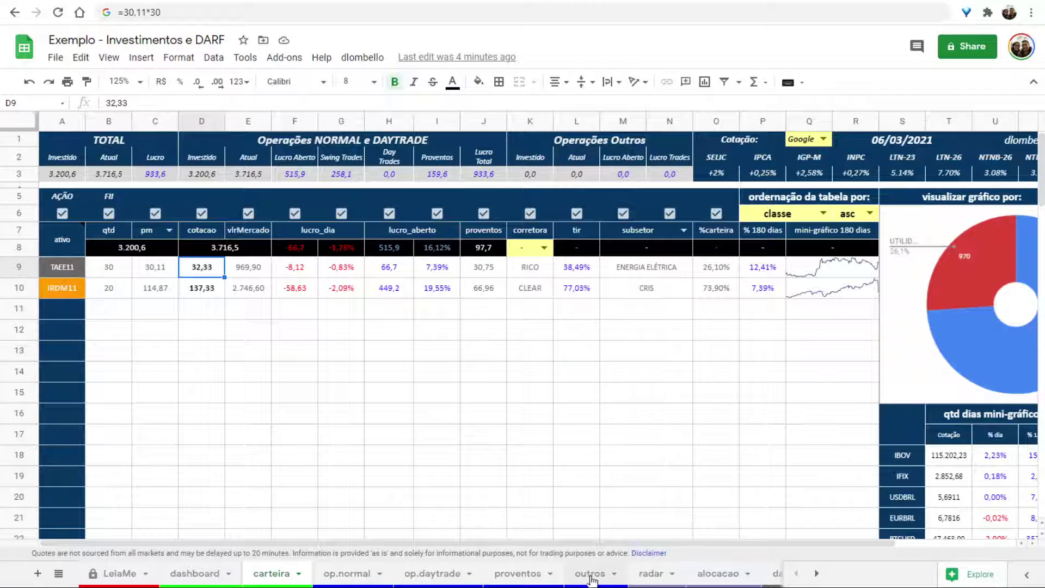
pyautogui.scroll(-5, 591, 578)
pyautogui.click(364, 574)
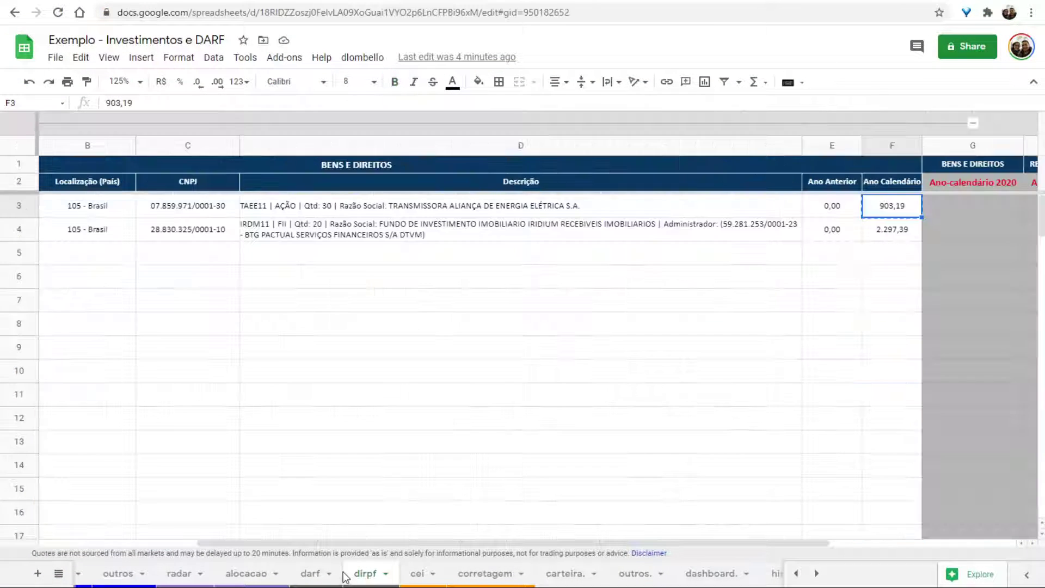
pyautogui.click(69, 230)
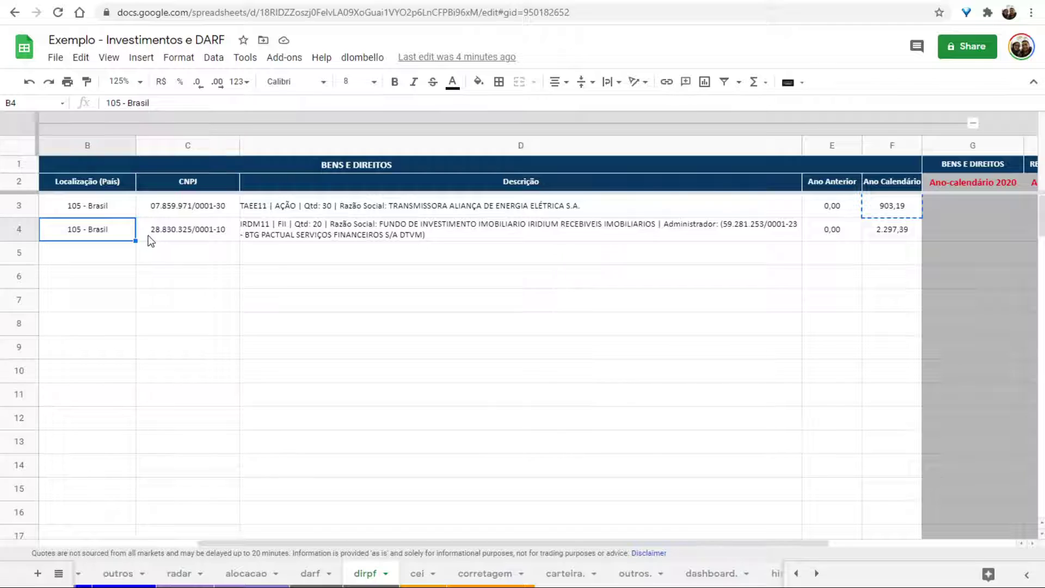
pyautogui.press('Left')
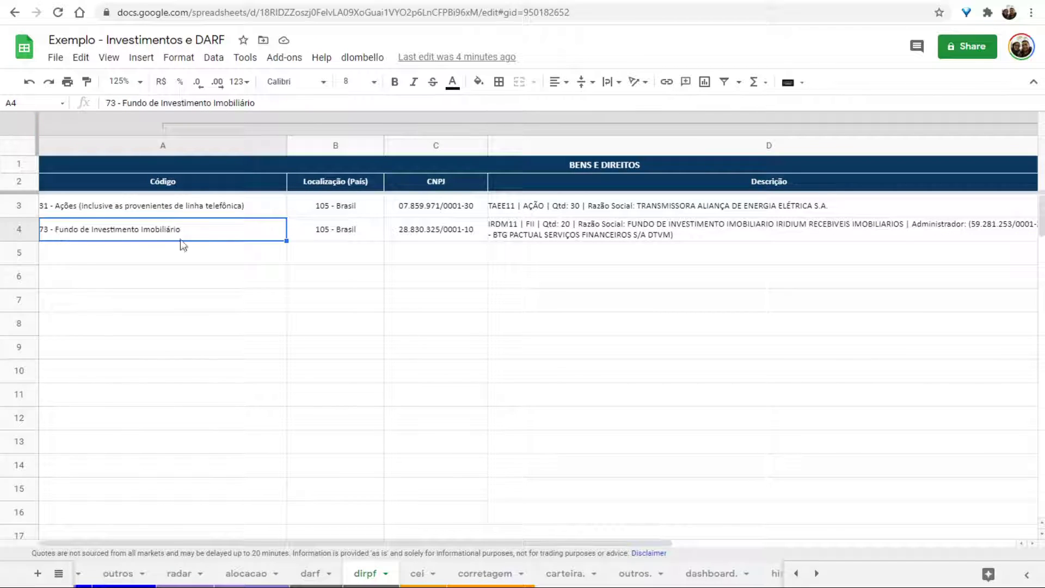
pyautogui.click(436, 231)
pyautogui.hotkey('ctrl', 'c')
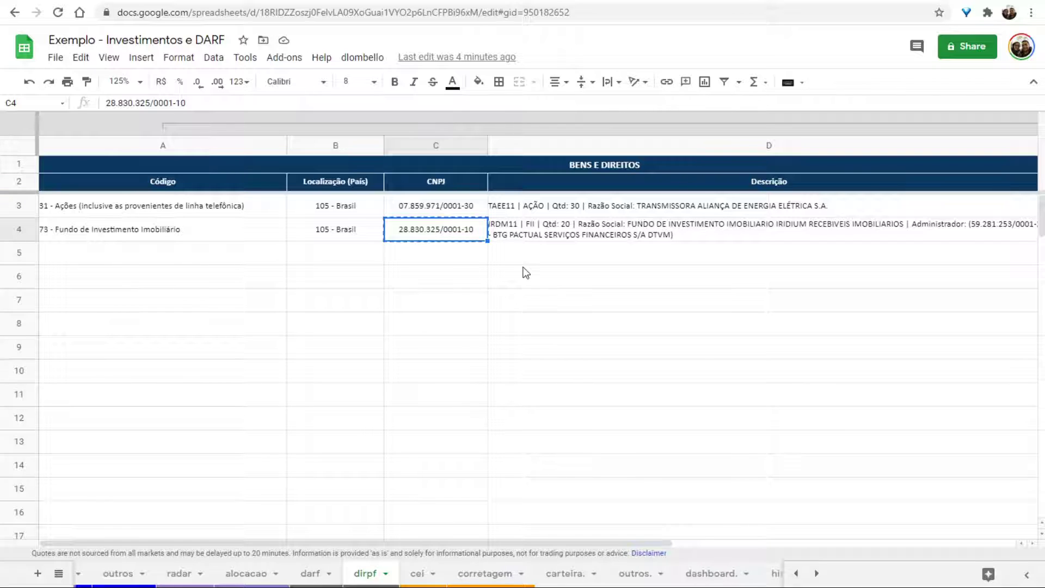
pyautogui.hotkey('alt', 'Tab')
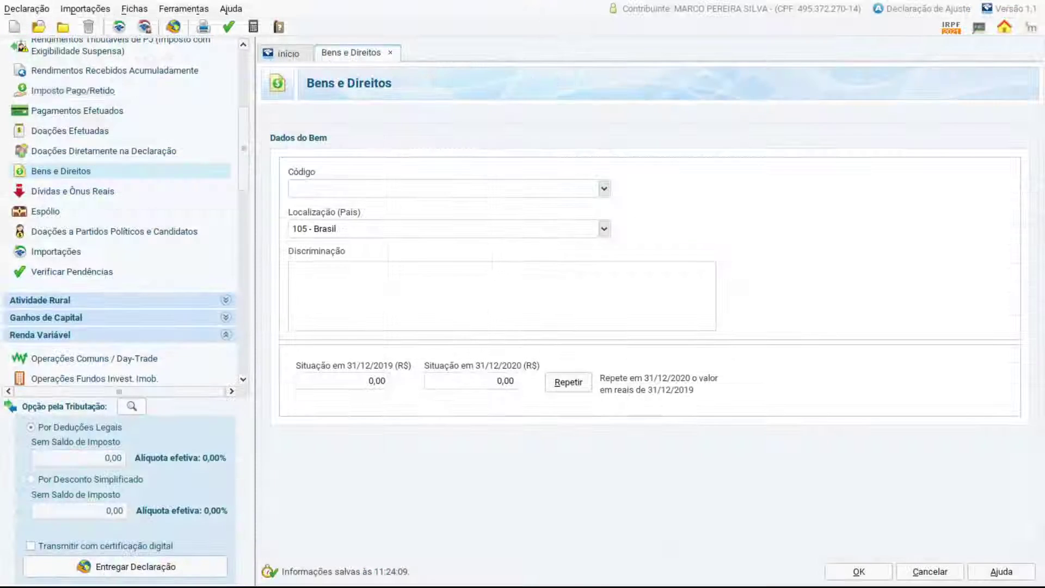
# Set the new item's code to 73 Fundo de Investimento Imobiliário and paste IRDM11's CNPJ.
pyautogui.click(603, 189)
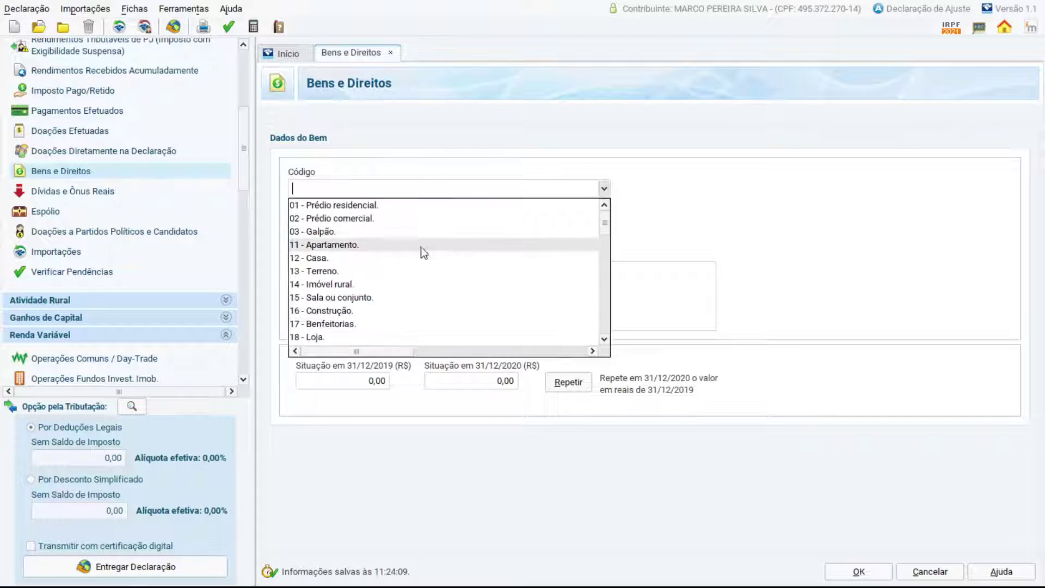
pyautogui.scroll(-12, 414, 272)
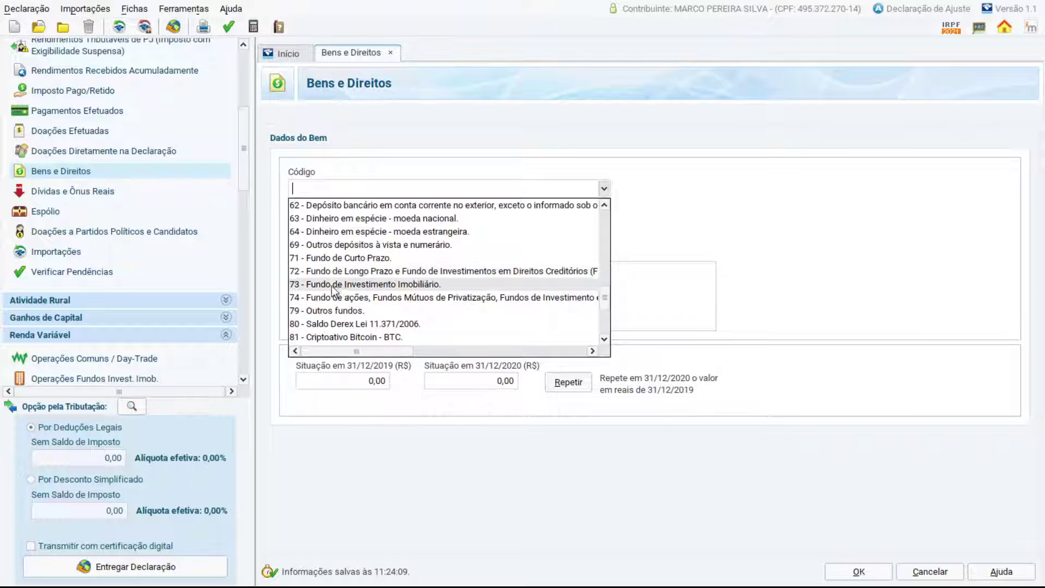
pyautogui.click(378, 284)
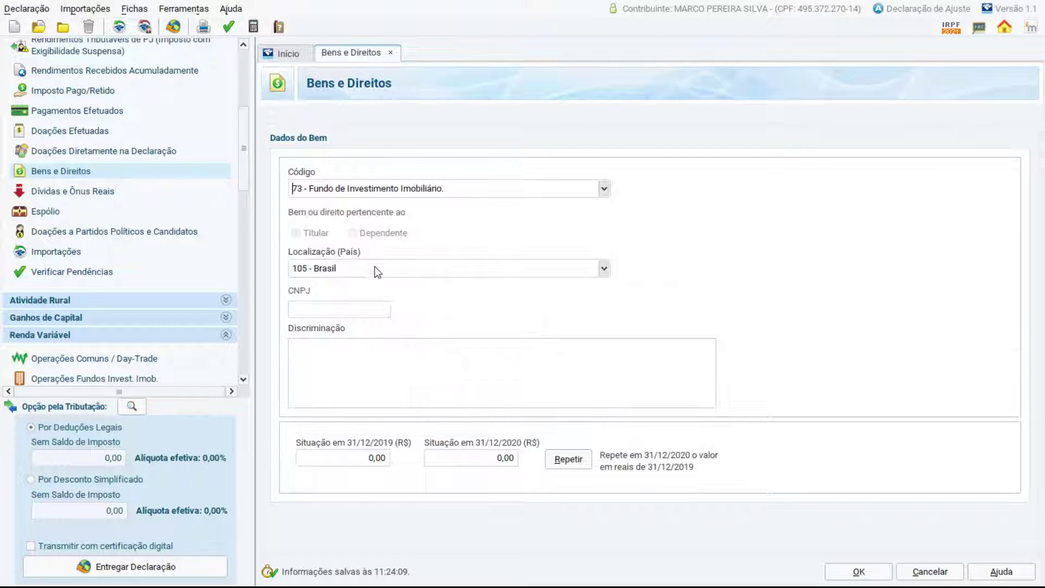
pyautogui.click(331, 304)
pyautogui.hotkey('ctrl', 'v')
pyautogui.click(412, 365)
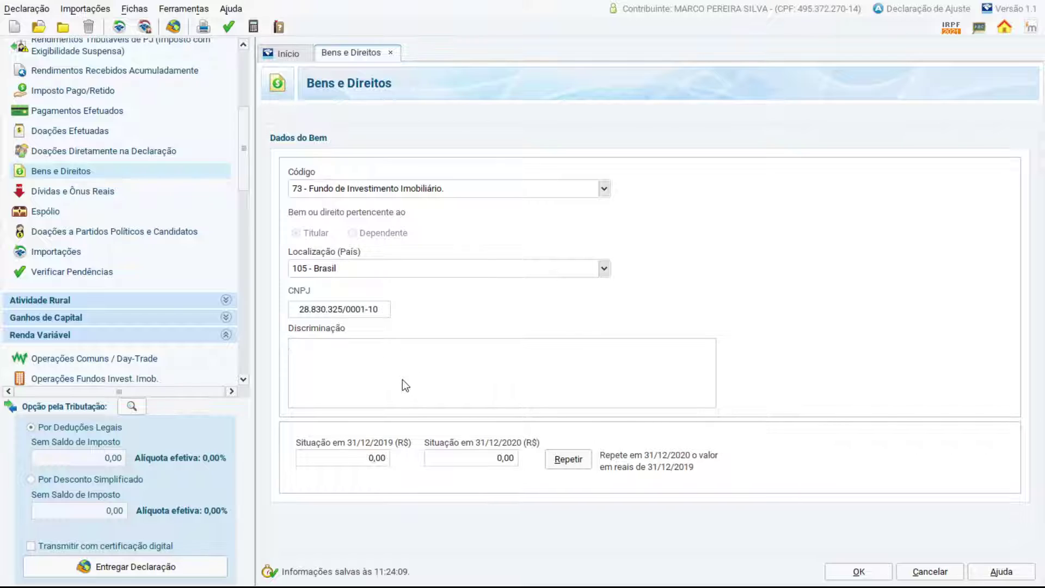
# Paste IRDM11's full fund description from D4 into Discriminação, then select its 2020 value in F4.
pyautogui.hotkey('alt', 'Tab')
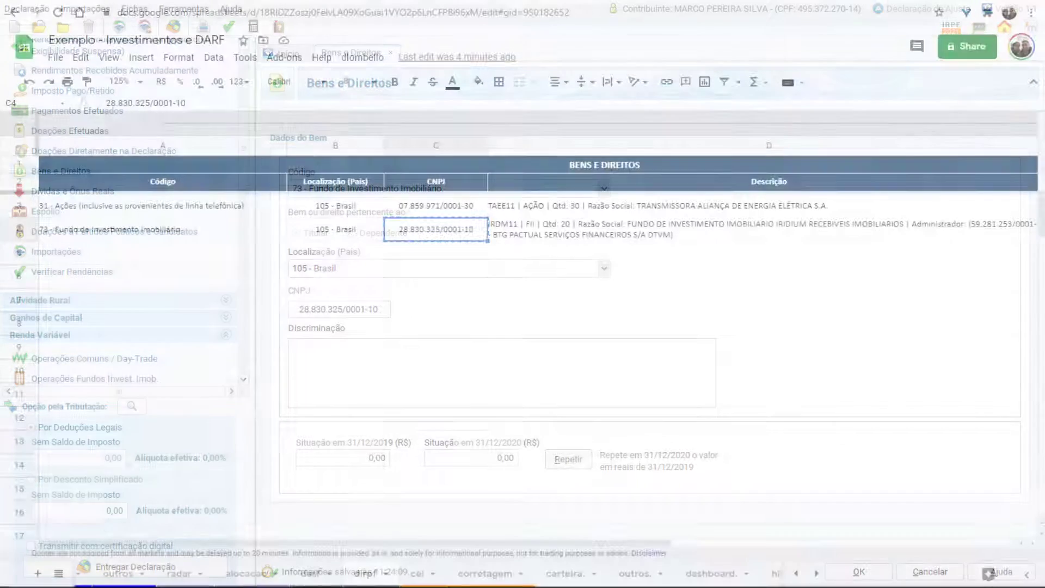
pyautogui.click(557, 240)
pyautogui.hotkey('ctrl', 'c')
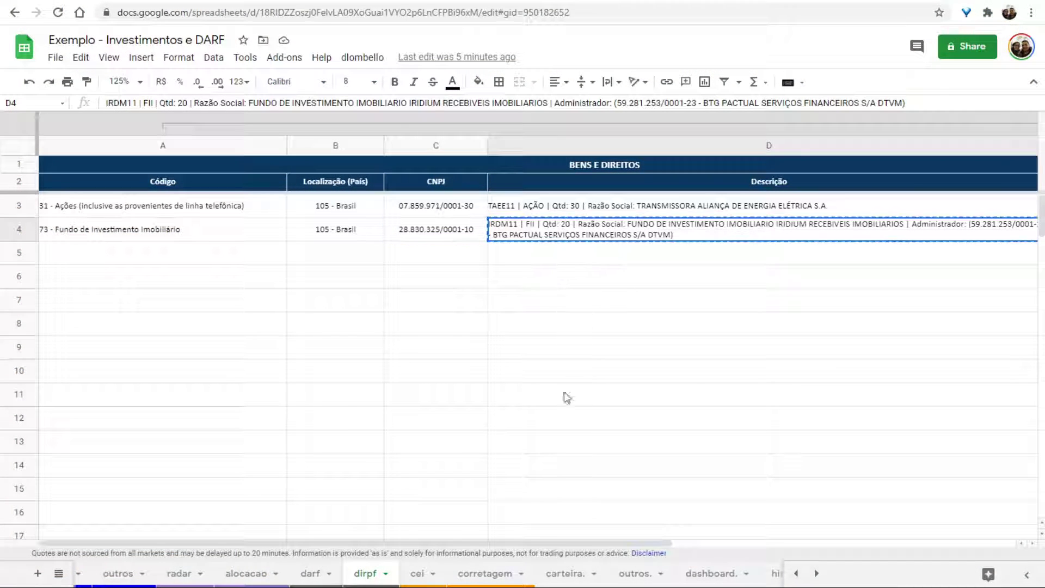
pyautogui.moveTo(542, 543); pyautogui.dragTo(825, 544)
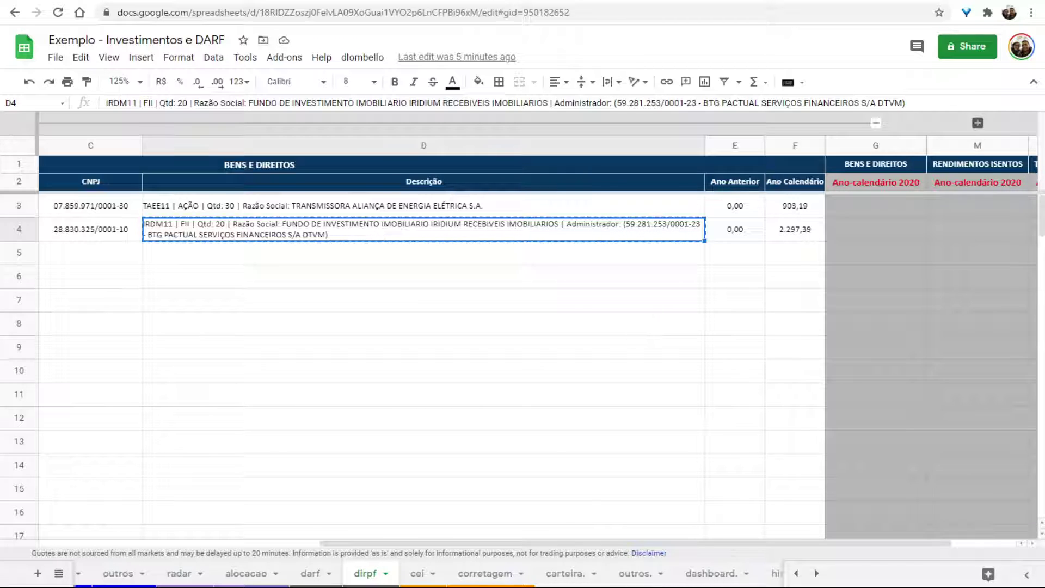
pyautogui.hotkey('alt', 'Tab')
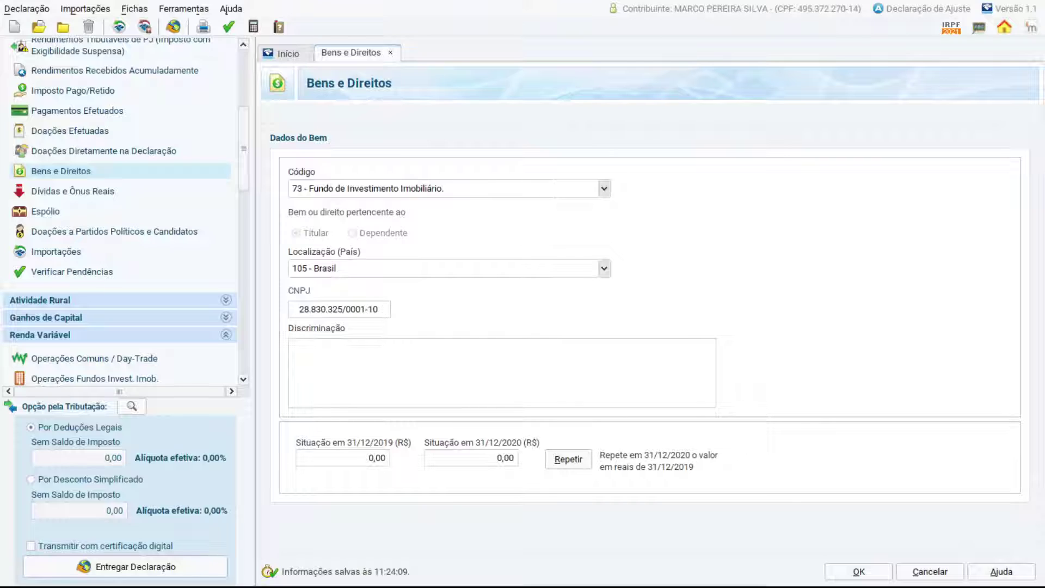
pyautogui.hotkey('ctrl', 'v')
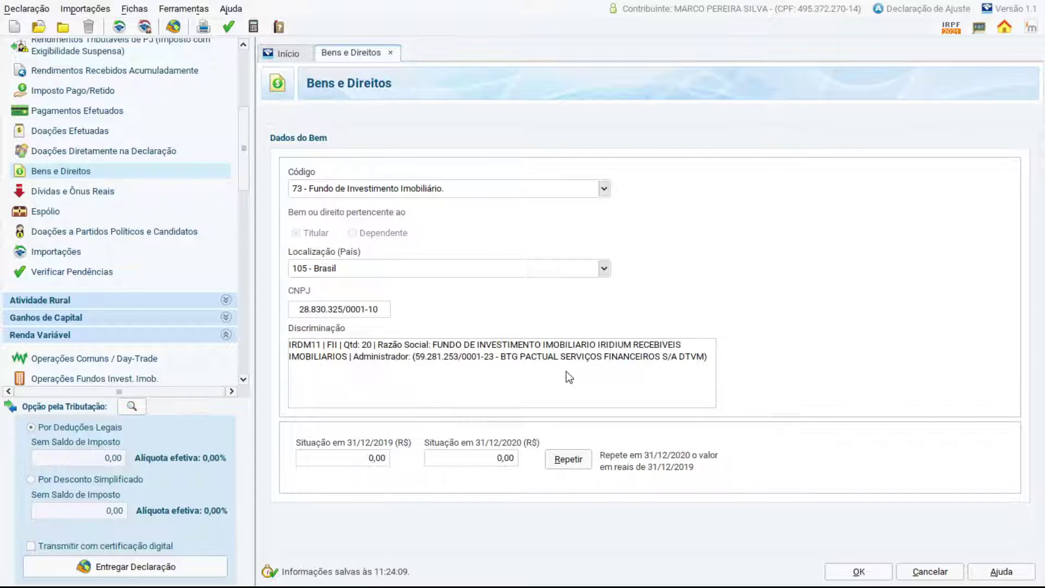
pyautogui.hotkey('shift', 'Home')
pyautogui.press('Left')
pyautogui.hotkey('alt', 'Tab')
pyautogui.click(781, 240)
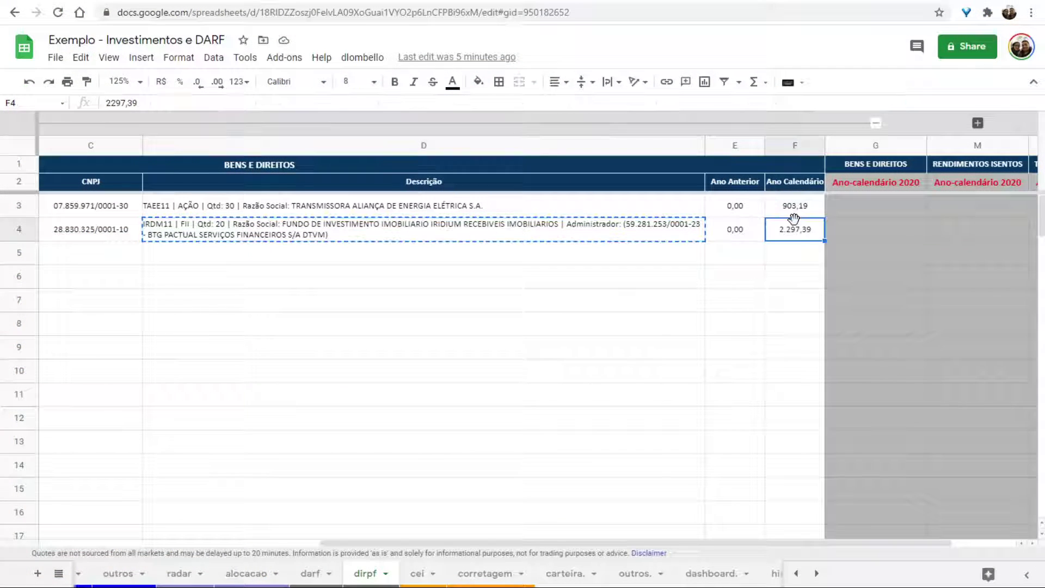
# Enter IRDM11's 2.297,39 as the 31/12/2020 value and save it as item 2, totalling 3.200,58.
pyautogui.hotkey('ctrl', 'c')
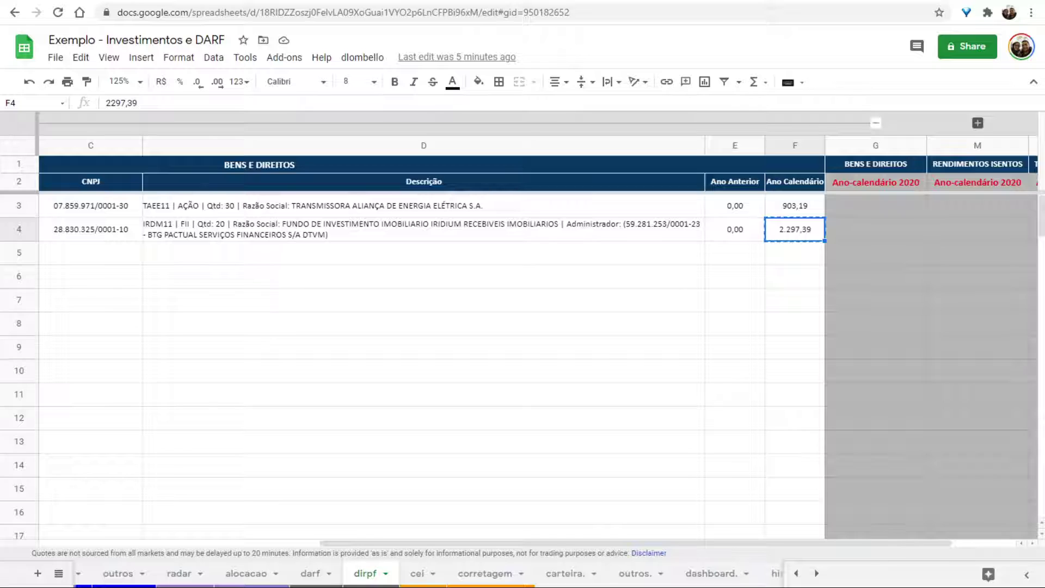
pyautogui.hotkey('alt', 'Tab')
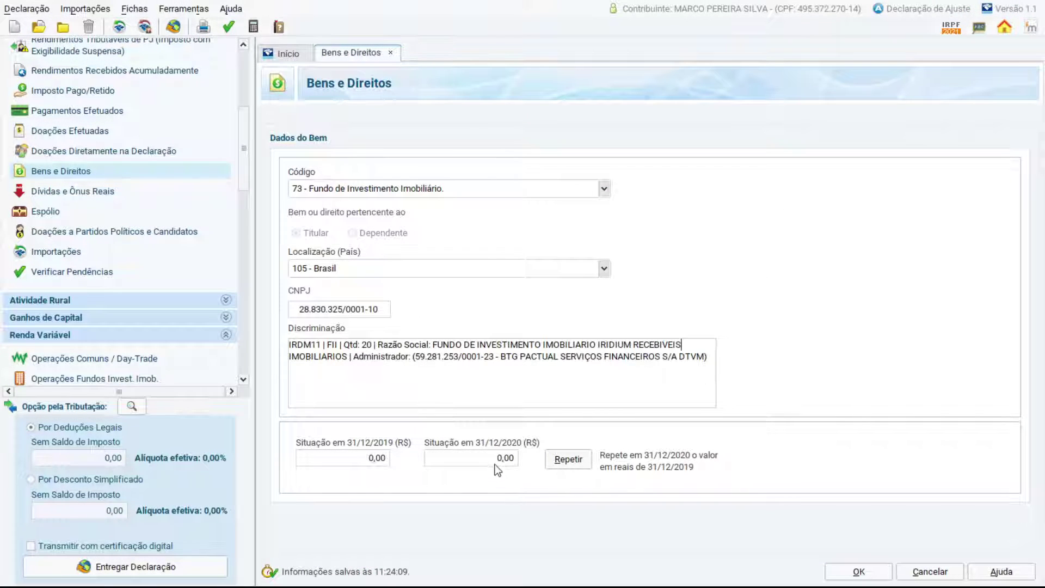
pyautogui.click(885, 566)
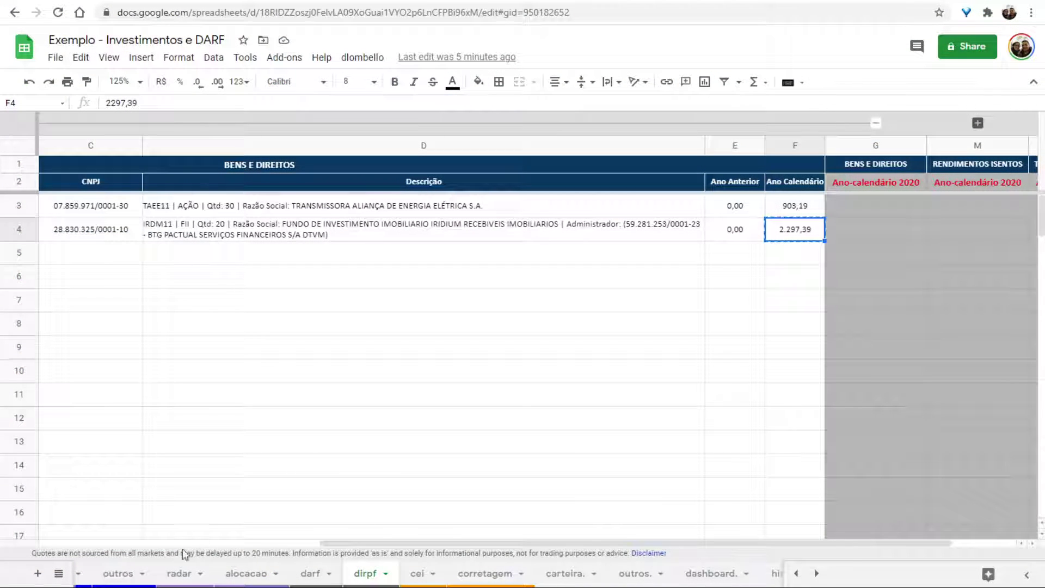
# Check TAEE11's quantity, average price and invested value on the carteira. sheet.
pyautogui.click(564, 573)
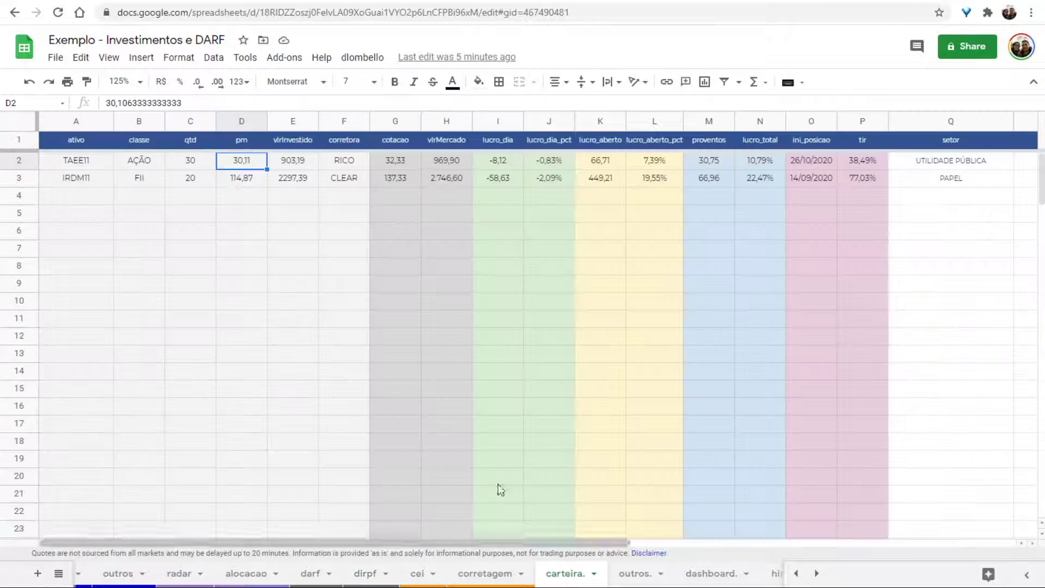
pyautogui.click(186, 164)
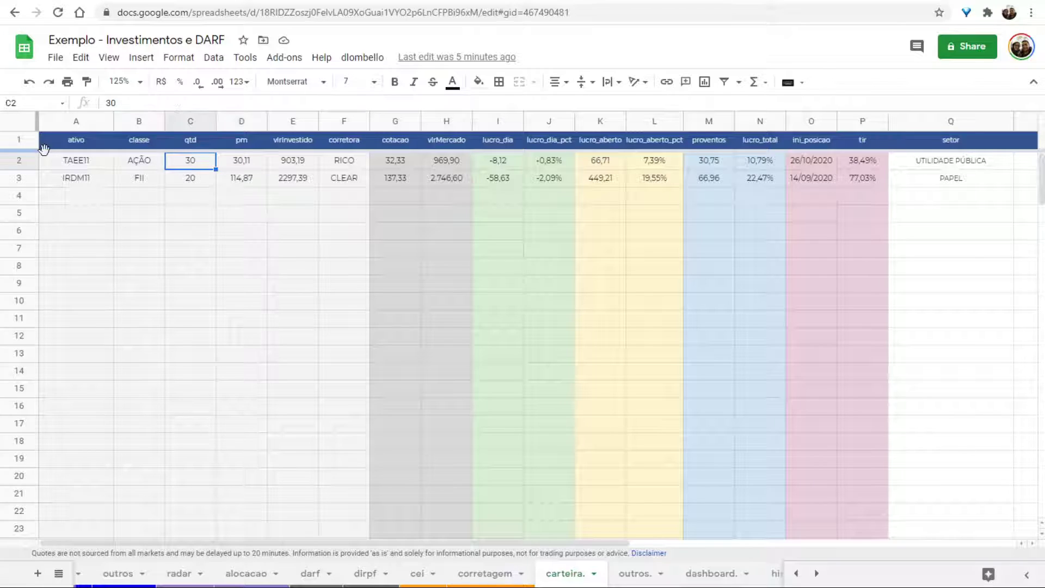
pyautogui.click(250, 163)
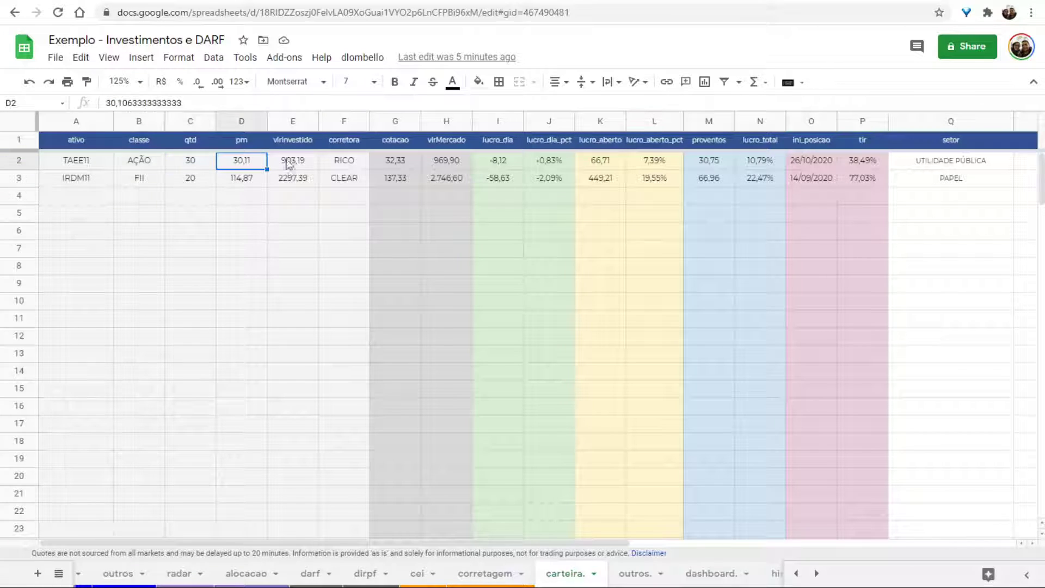
pyautogui.click(297, 165)
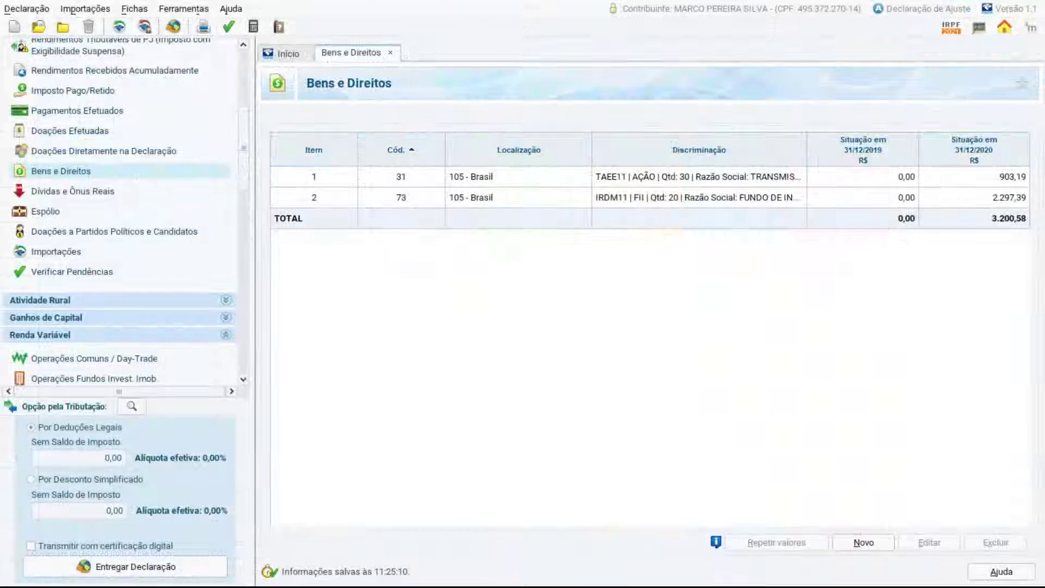
# Complete the TAEE11 Discriminação ending to 'NA CORRETORA RICO' and save the item.
pyautogui.doubleClick(541, 176)
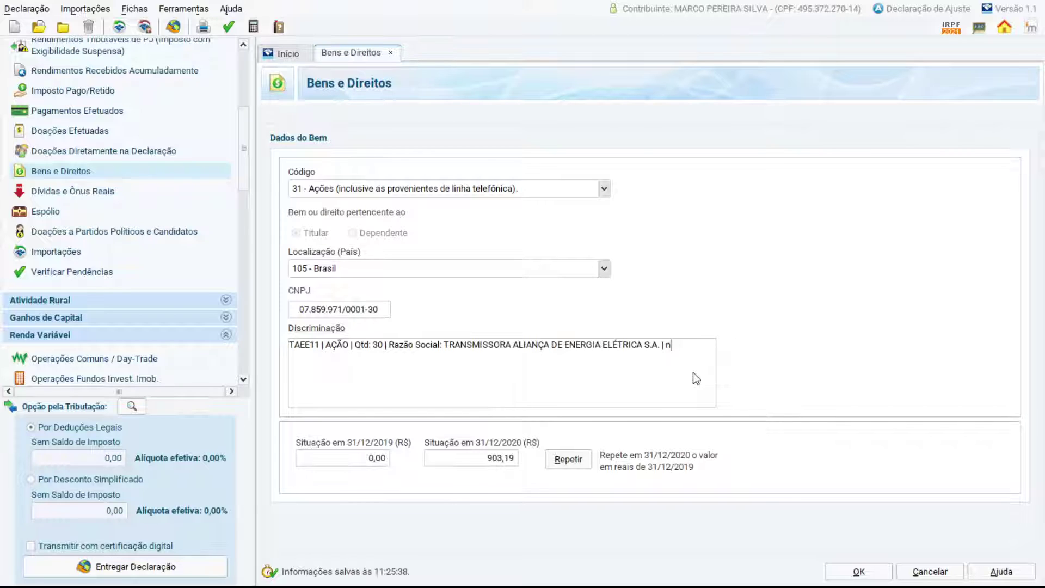
pyautogui.write('TORA RICO')
pyautogui.click(854, 572)
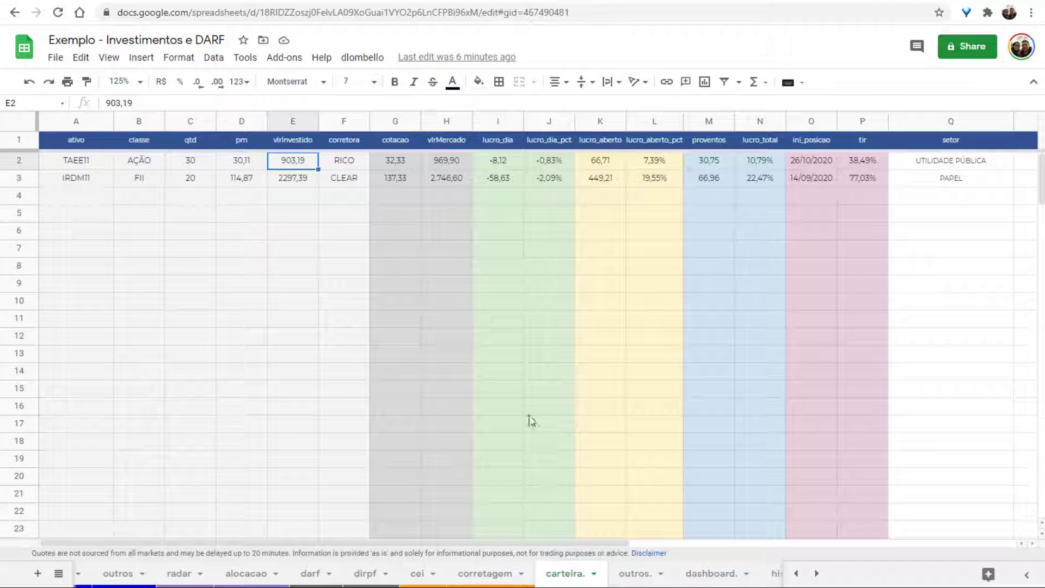
# In a new tab, search Google for 'B3 fundos imobiliários listados' and open the FIIs listados | B3 result.
pyautogui.hotkey('ctrl', 't')
pyautogui.write('B3')
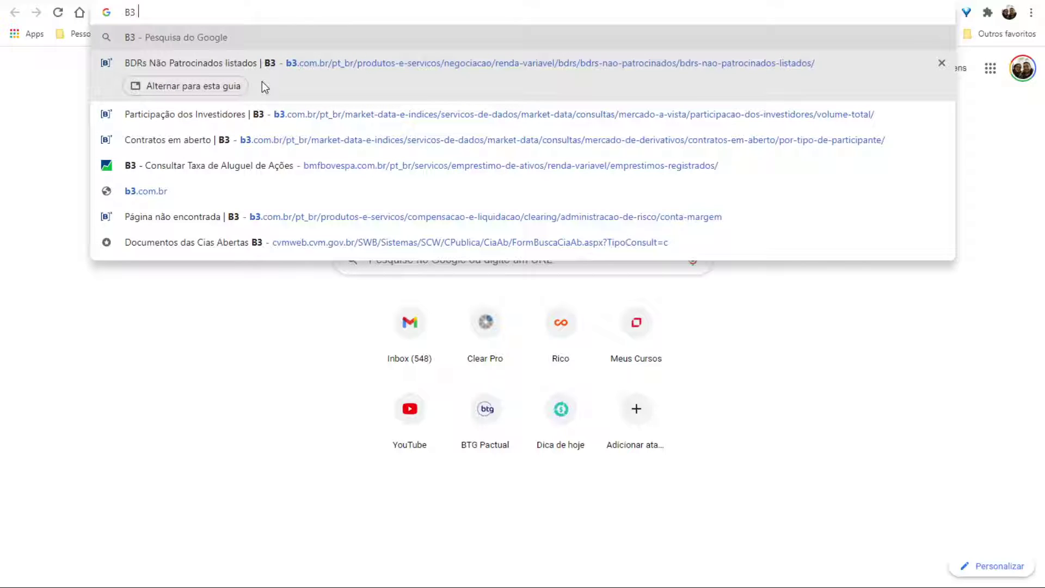
pyautogui.write(' FUNDO S IMOBILI')
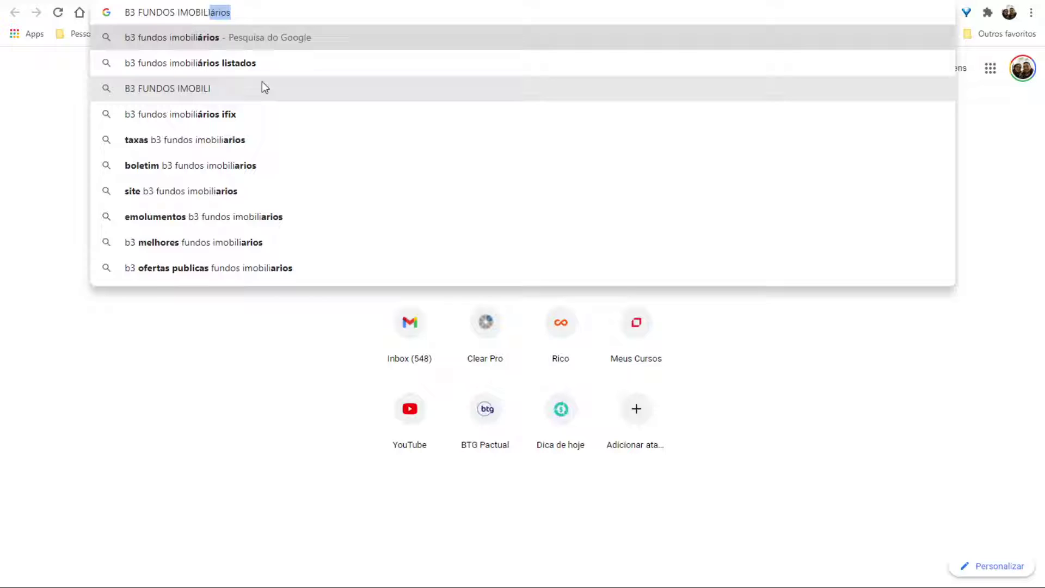
pyautogui.press('Down')
pyautogui.press('Return')
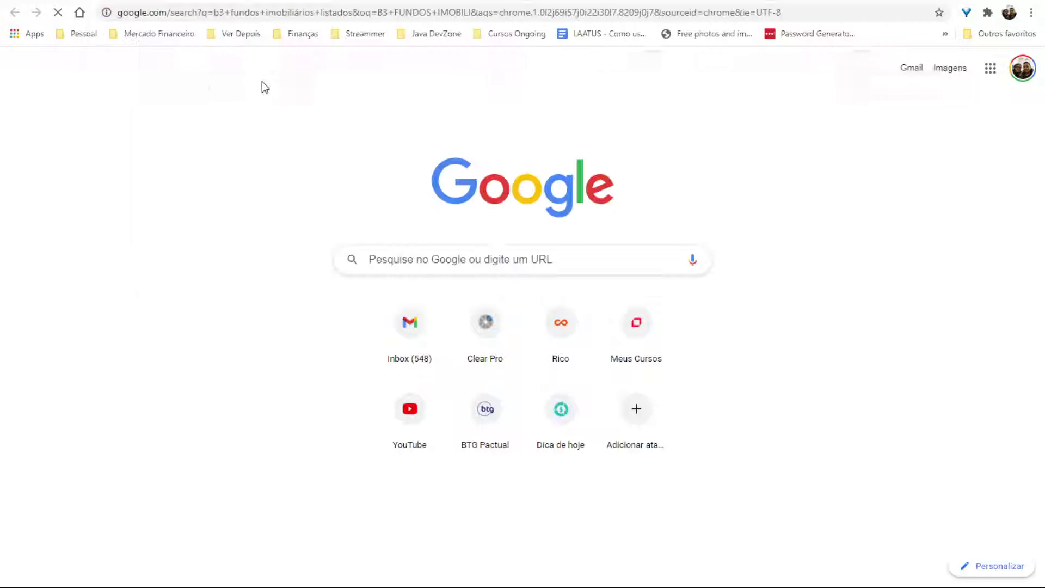
pyautogui.click(159, 165)
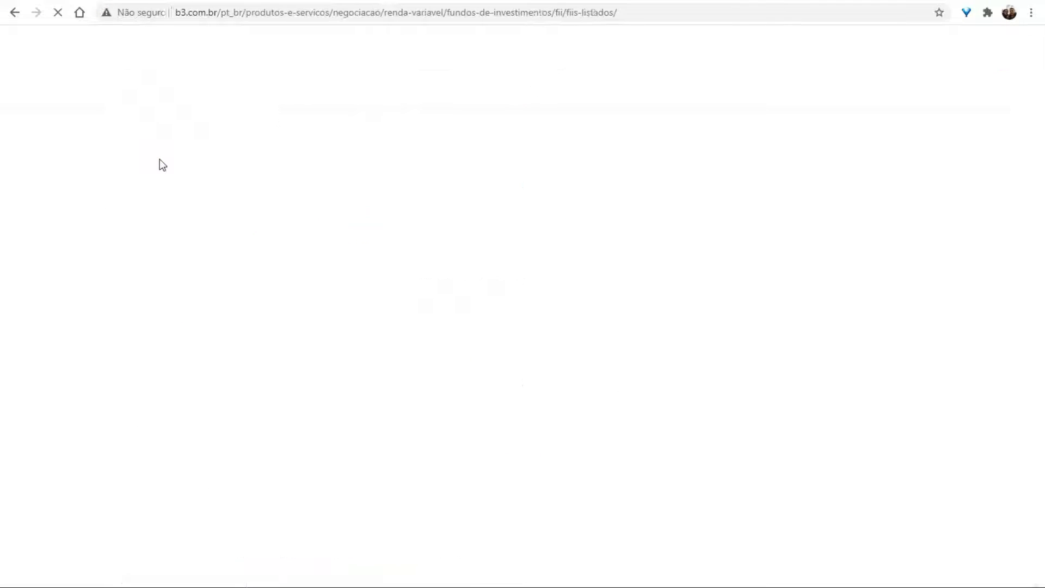
# Filter B3's fund list by 'IRDM' and open the FII IRIDIUM fund page.
pyautogui.click(276, 336)
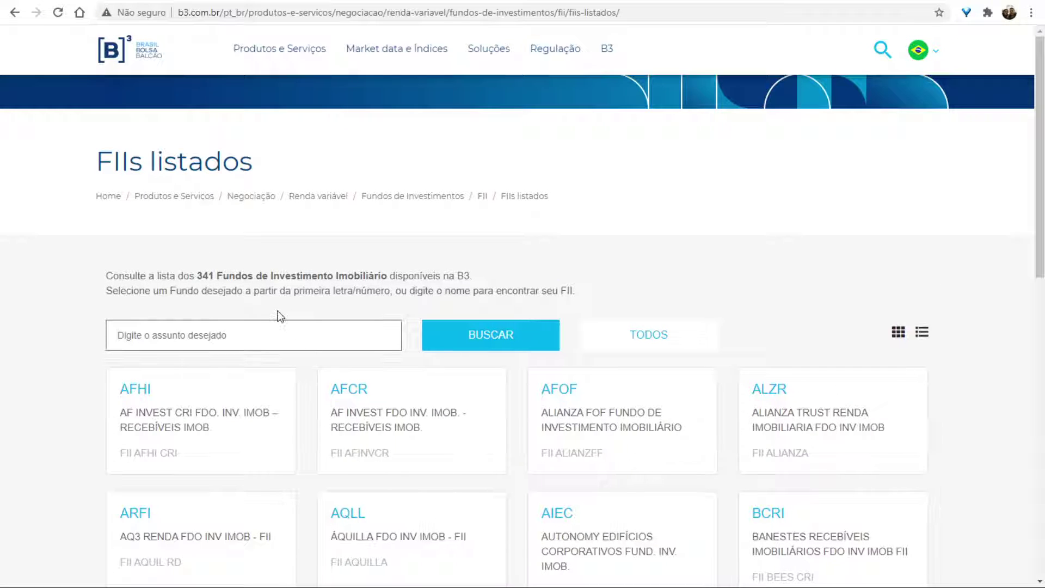
pyautogui.write('IRDM')
pyautogui.click(551, 342)
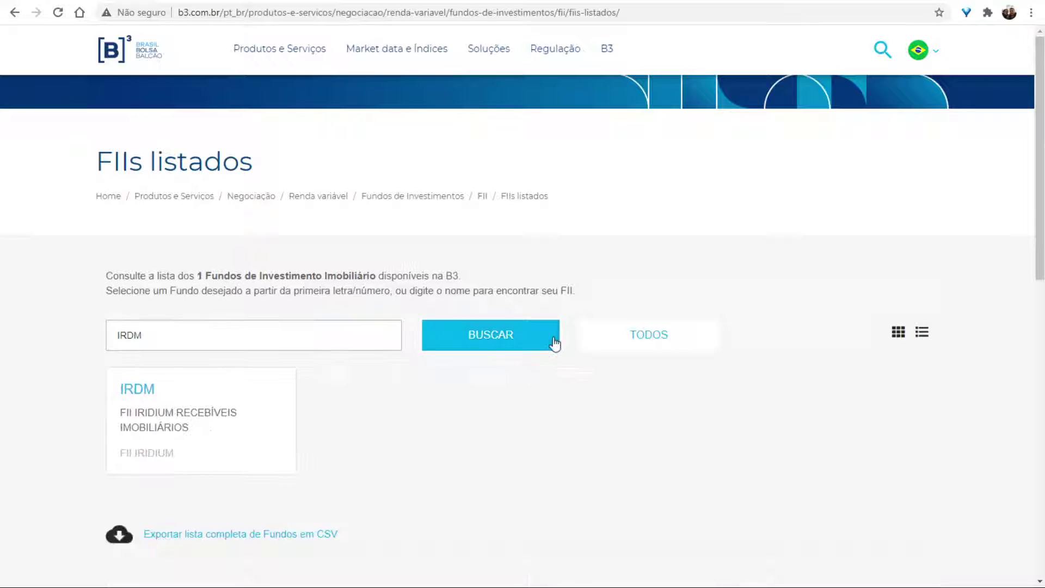
pyautogui.click(152, 402)
# Select the full CNPJ shown in the IRDM11 fund's details.
pyautogui.scroll(-5, 351, 241)
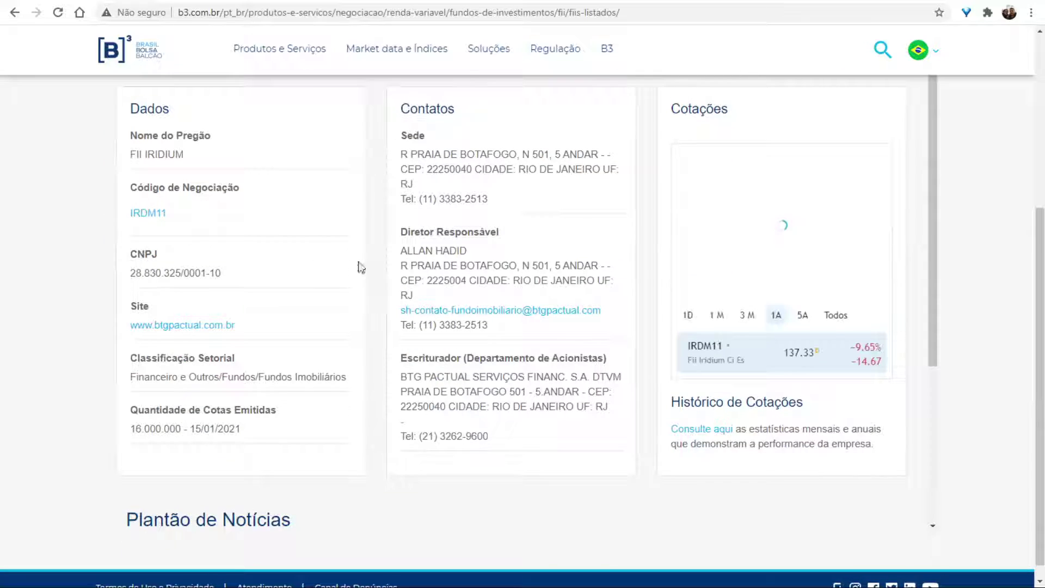
pyautogui.scroll(1, 175, 256)
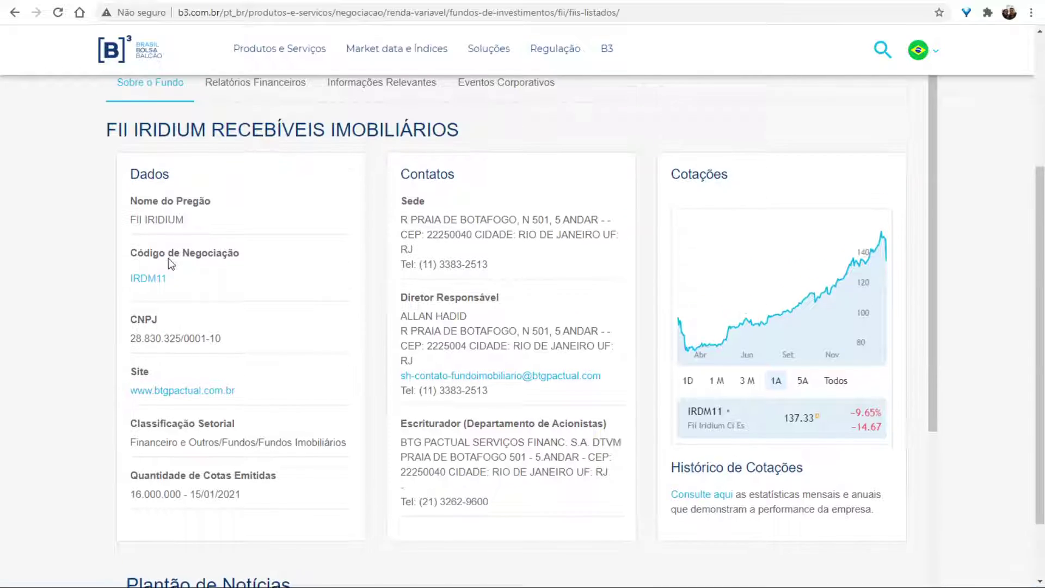
pyautogui.doubleClick(136, 342)
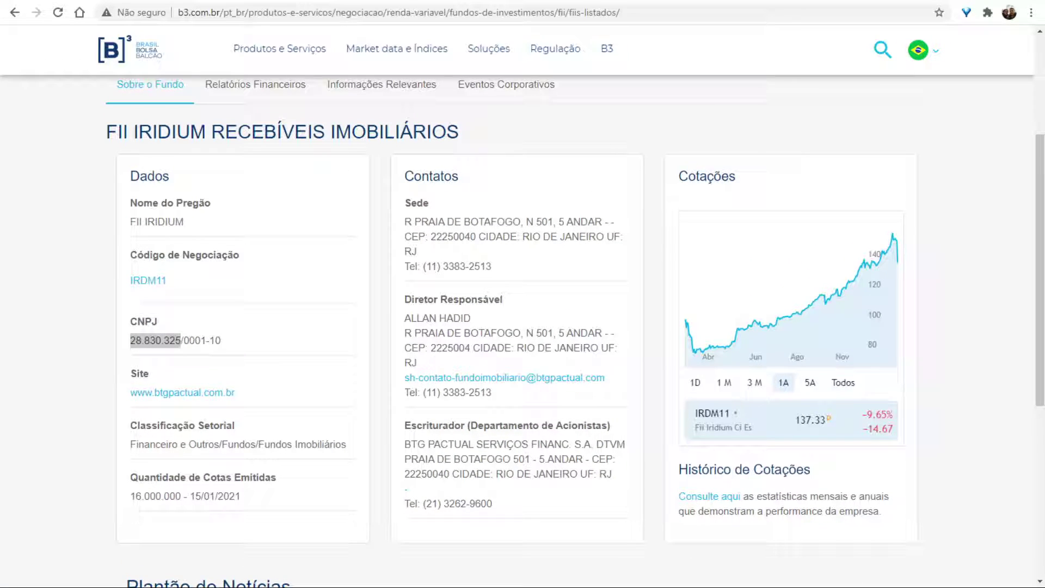
pyautogui.click(158, 345)
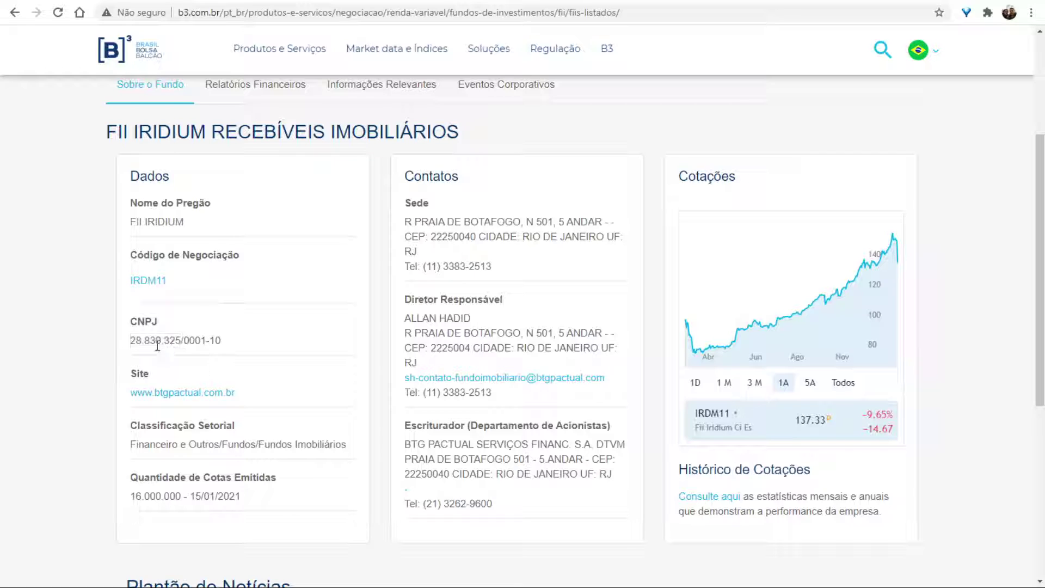
pyautogui.moveTo(131, 338); pyautogui.dragTo(239, 343)
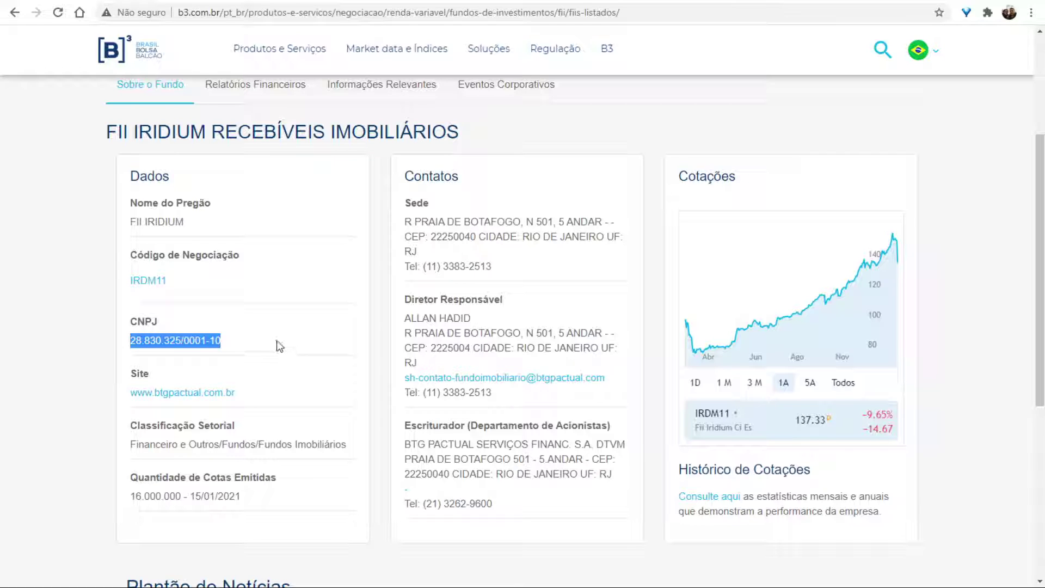
# Select the escriturador's name, BTG Pactual, and review the rest of the fund page.
pyautogui.scroll(-1, 279, 346)
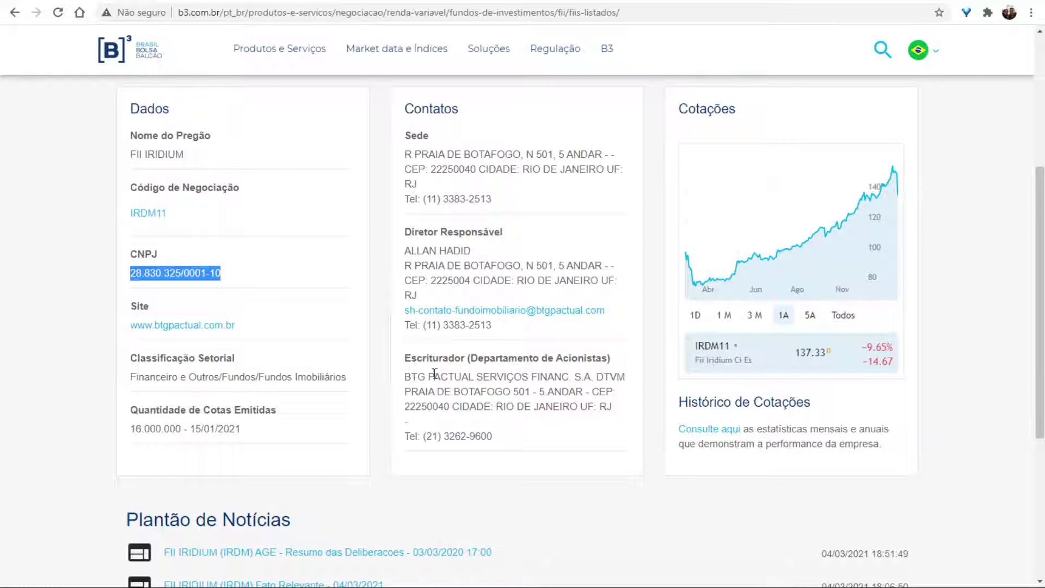
pyautogui.moveTo(411, 376); pyautogui.dragTo(554, 377)
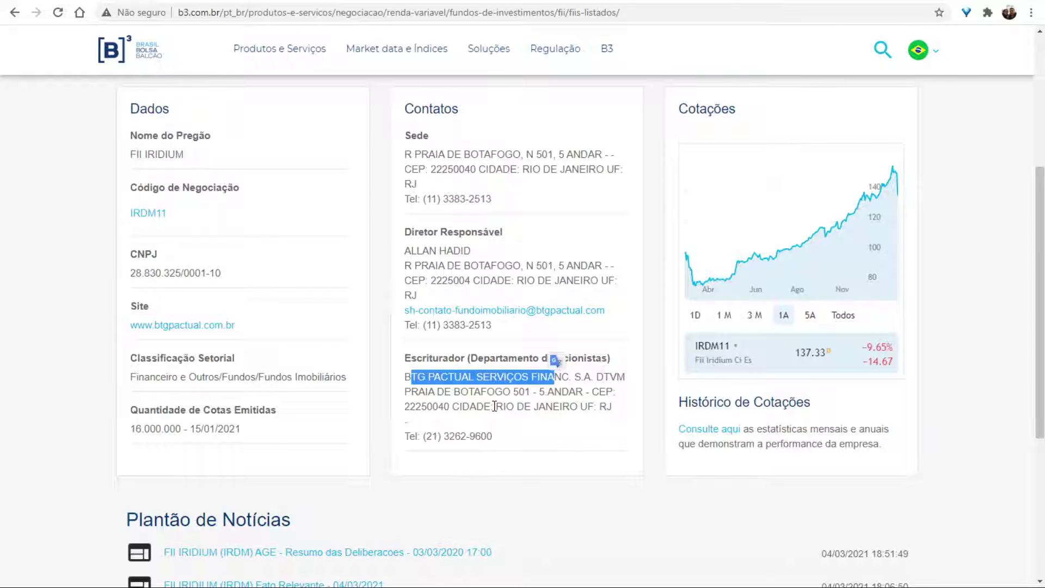
pyautogui.scroll(-2, 494, 406)
pyautogui.scroll(2, 508, 363)
pyautogui.scroll(-3, 545, 417)
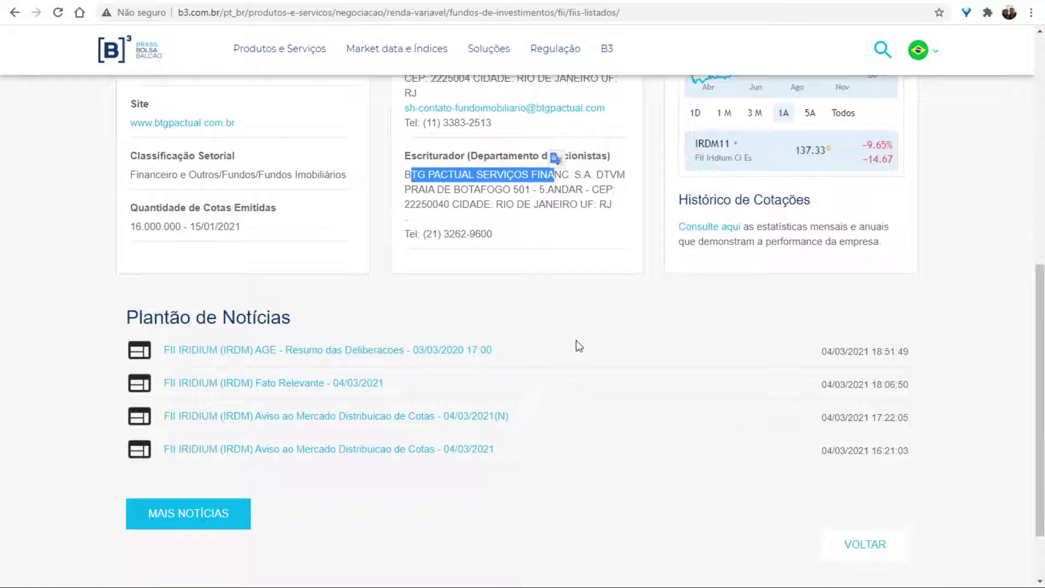
pyautogui.scroll(3, 513, 327)
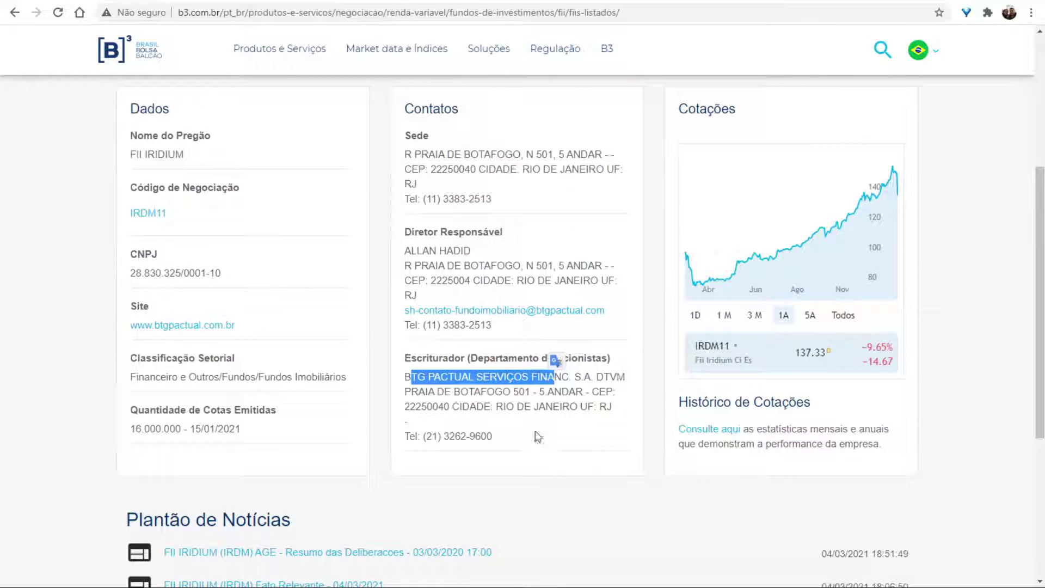
pyautogui.scroll(2, 414, 326)
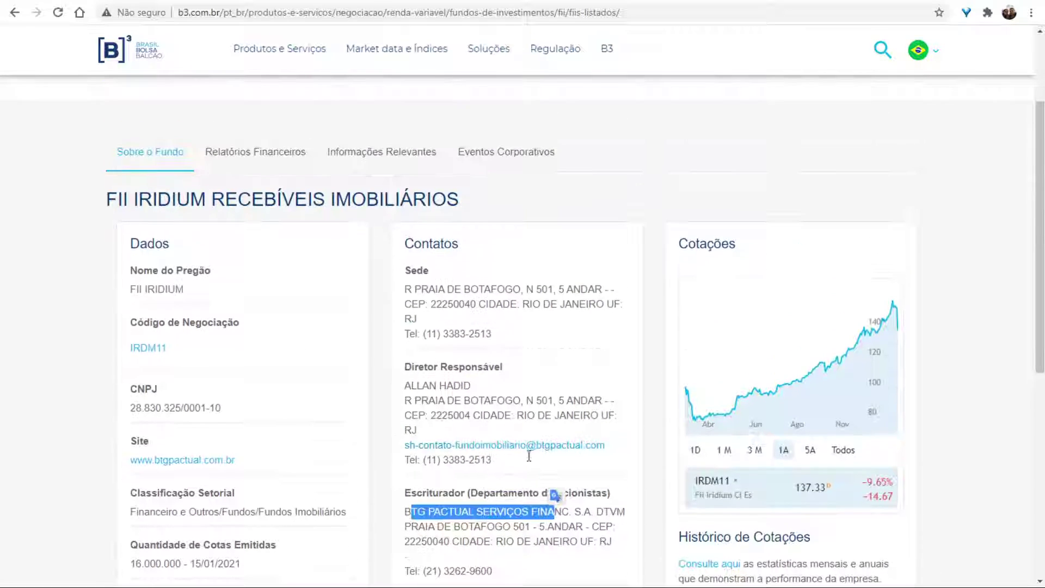
pyautogui.scroll(-3, 288, 261)
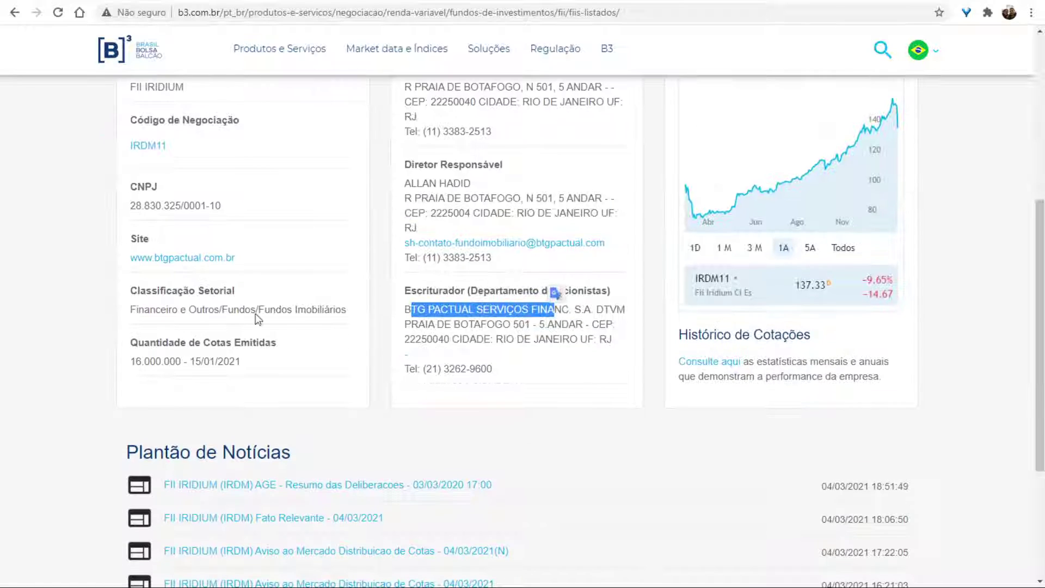
pyautogui.scroll(3, 285, 261)
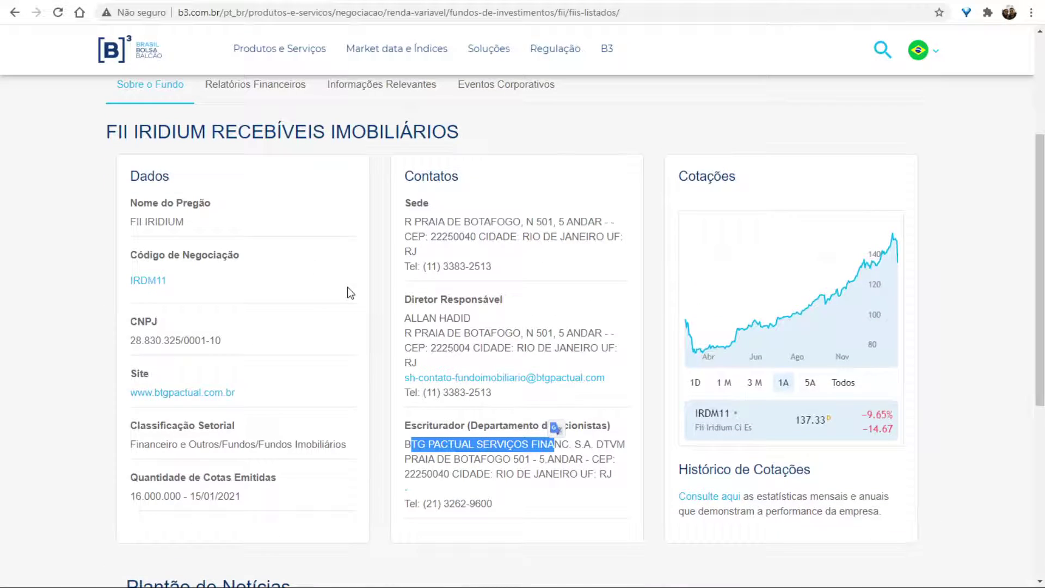
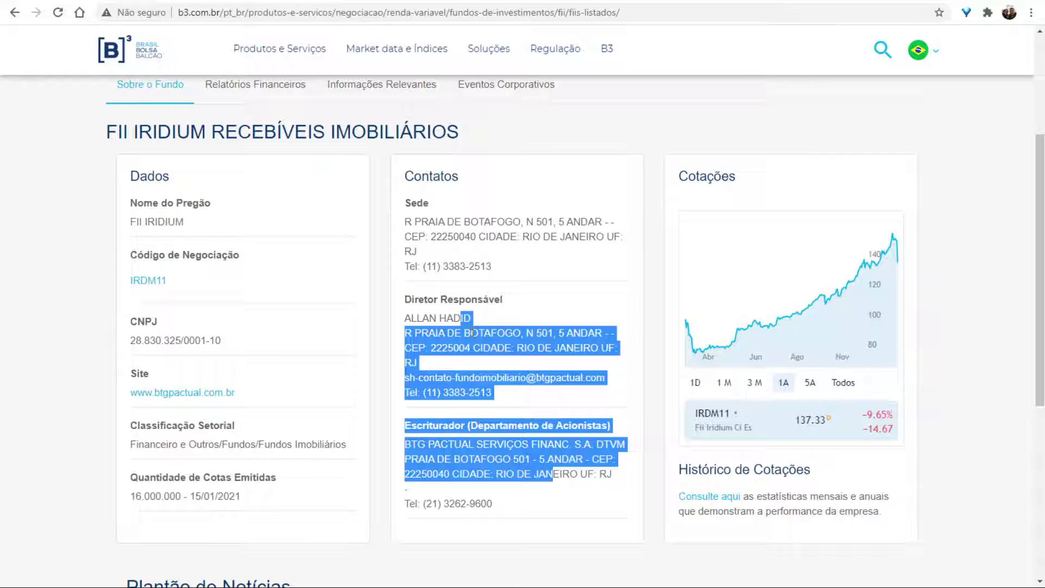
# Check the IRDM11 fund director's contact details on B3, then return to the spreadsheet.
pyautogui.tripleClick(473, 333)
pyautogui.click(470, 343)
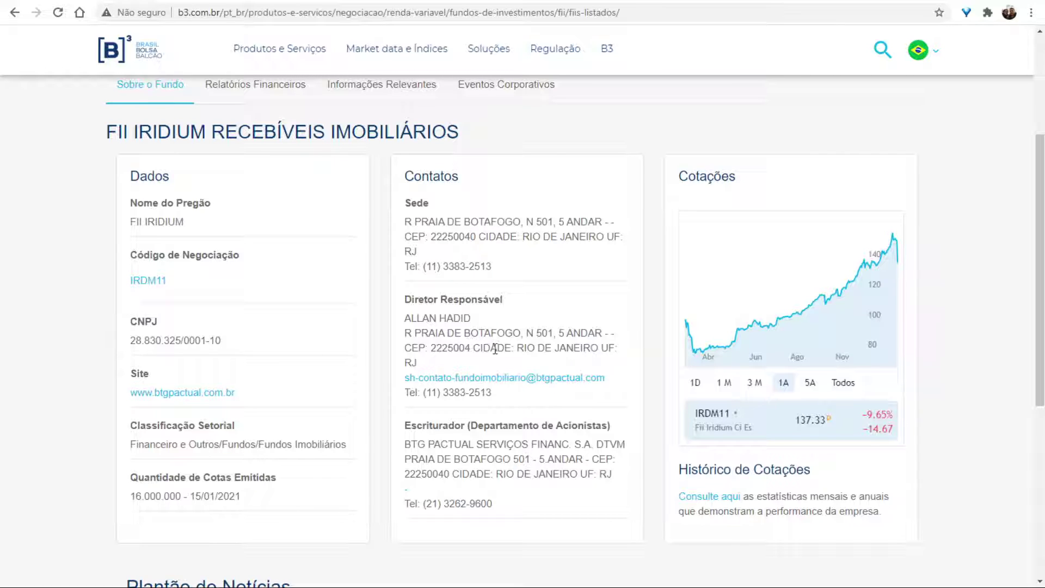
pyautogui.click(101, 2)
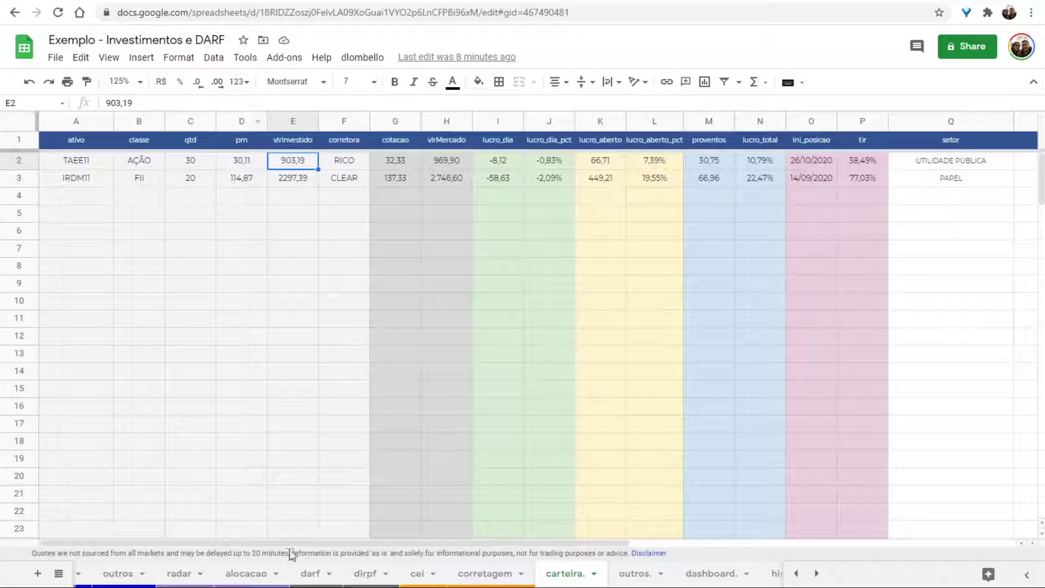
# Review the listed payout entries on the proventos sheet.
pyautogui.scroll(5, 283, 572)
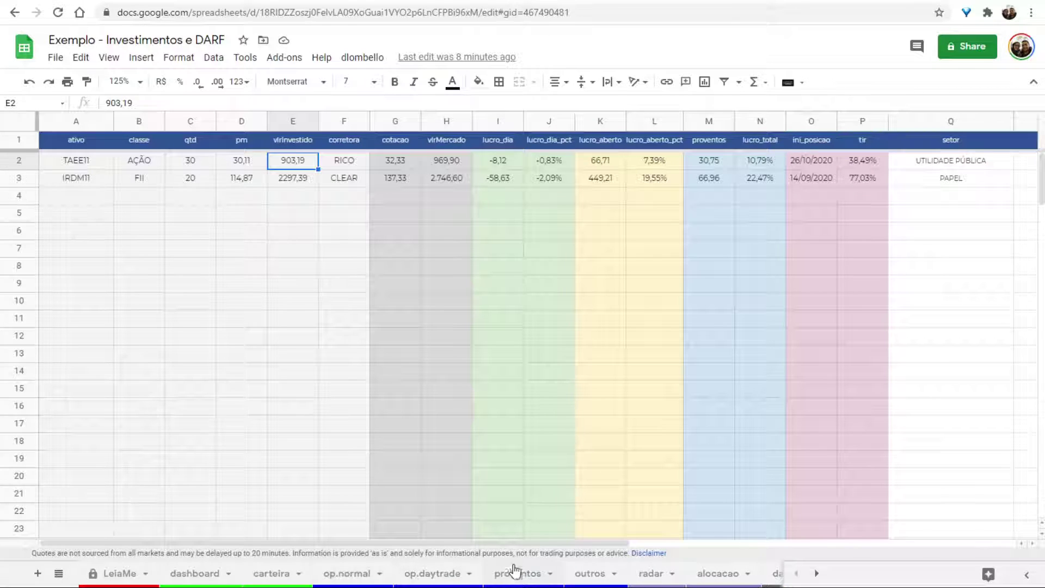
pyautogui.click(514, 571)
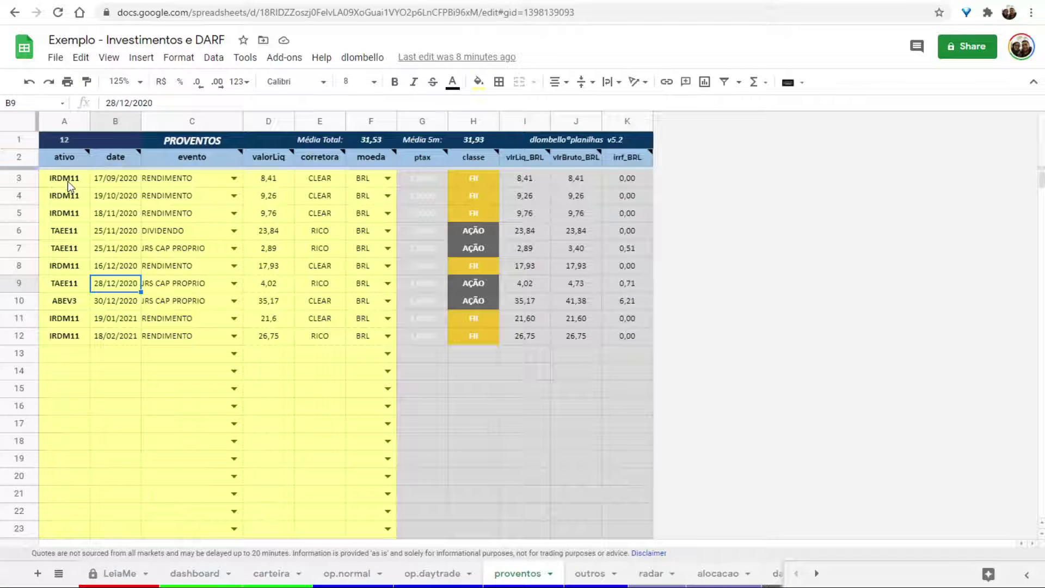
pyautogui.moveTo(69, 185); pyautogui.dragTo(319, 357)
pyautogui.click(296, 393)
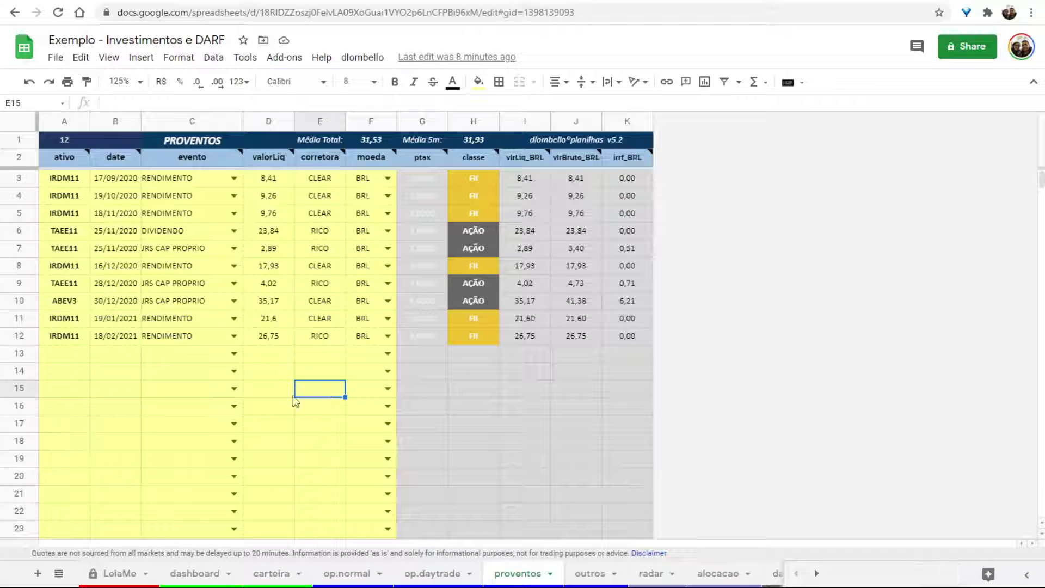
pyautogui.click(133, 375)
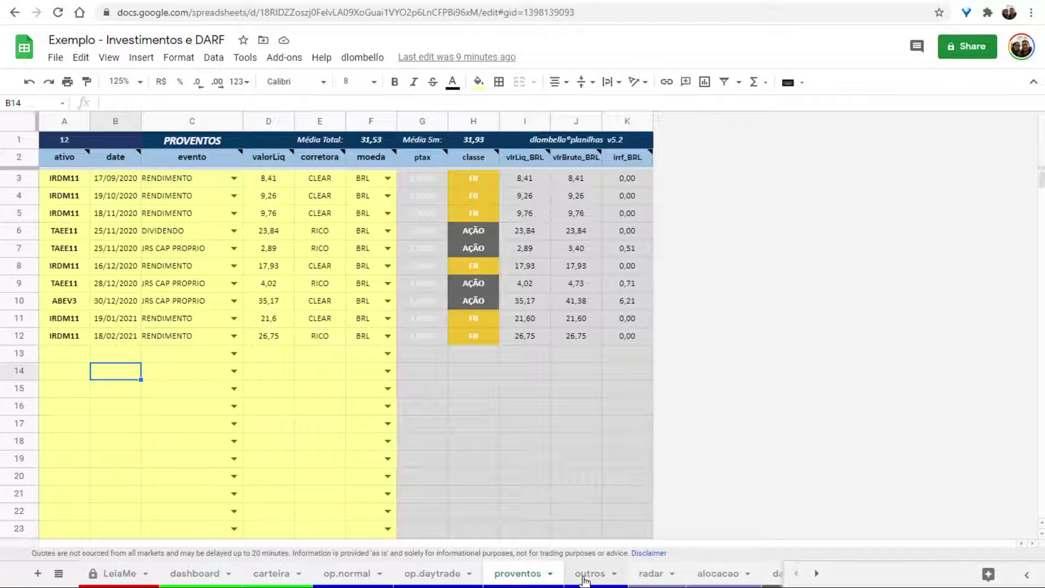
# On the dirpf sheet, collapse the Bens e Direitos columns and expand Rendimentos Isentos.
pyautogui.scroll(-2, 582, 577)
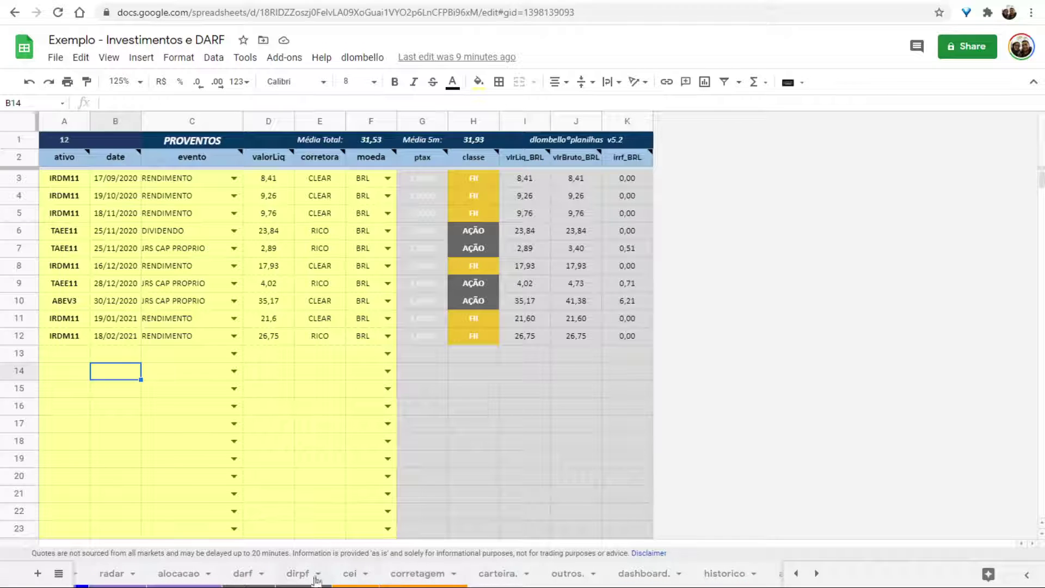
pyautogui.click(298, 574)
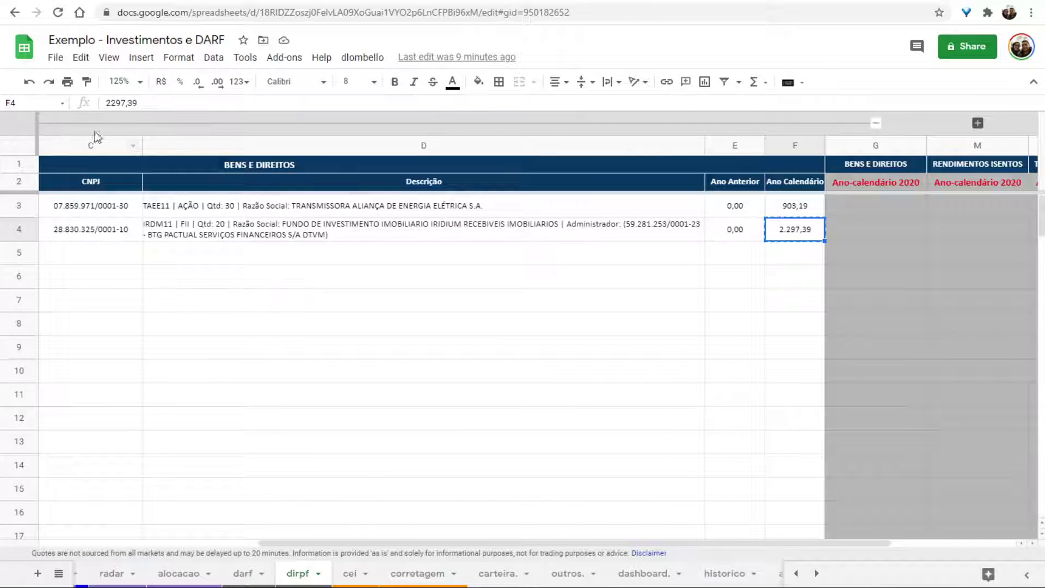
pyautogui.click(876, 123)
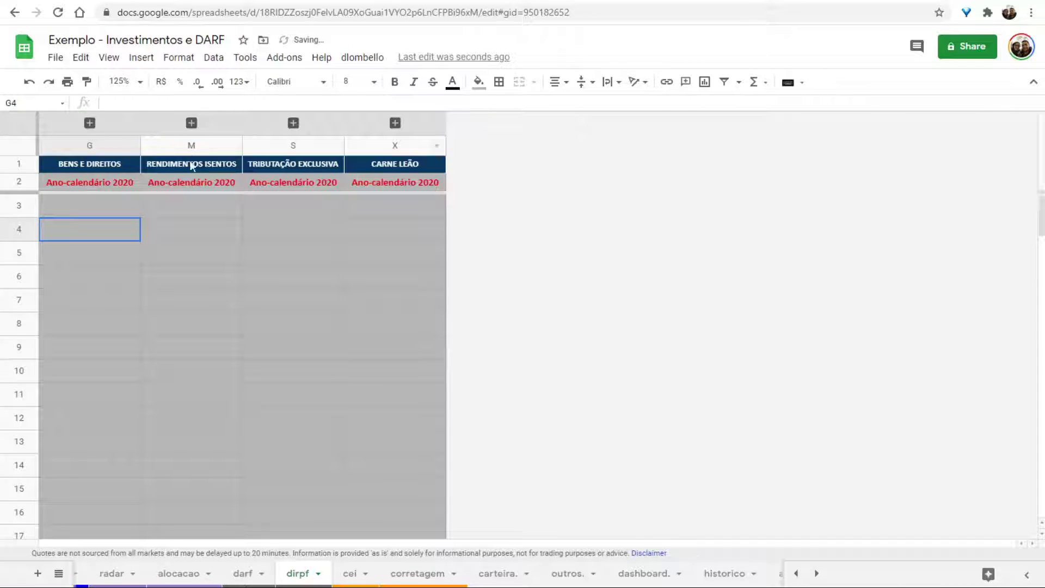
pyautogui.click(188, 228)
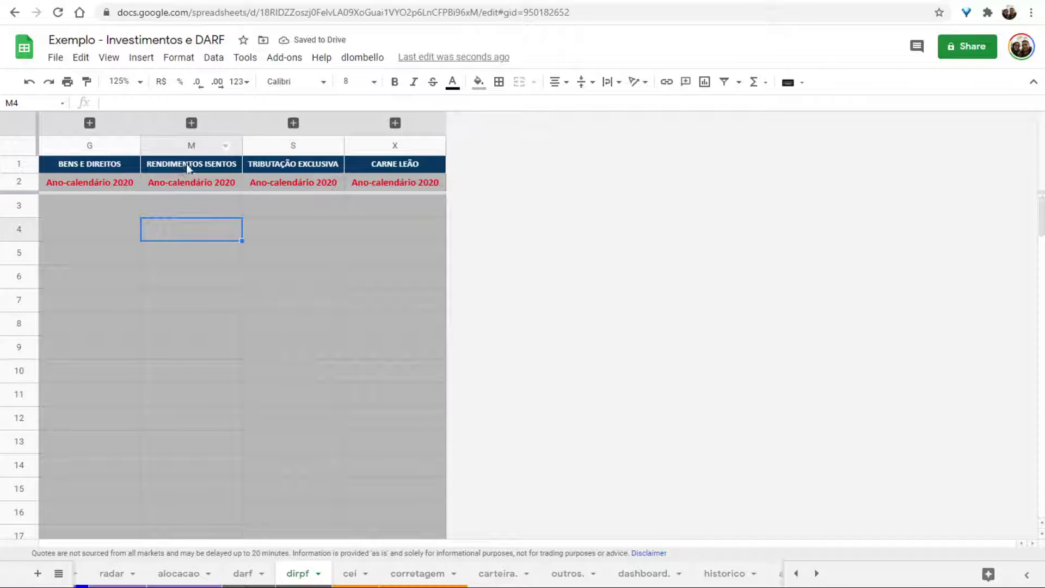
pyautogui.click(191, 124)
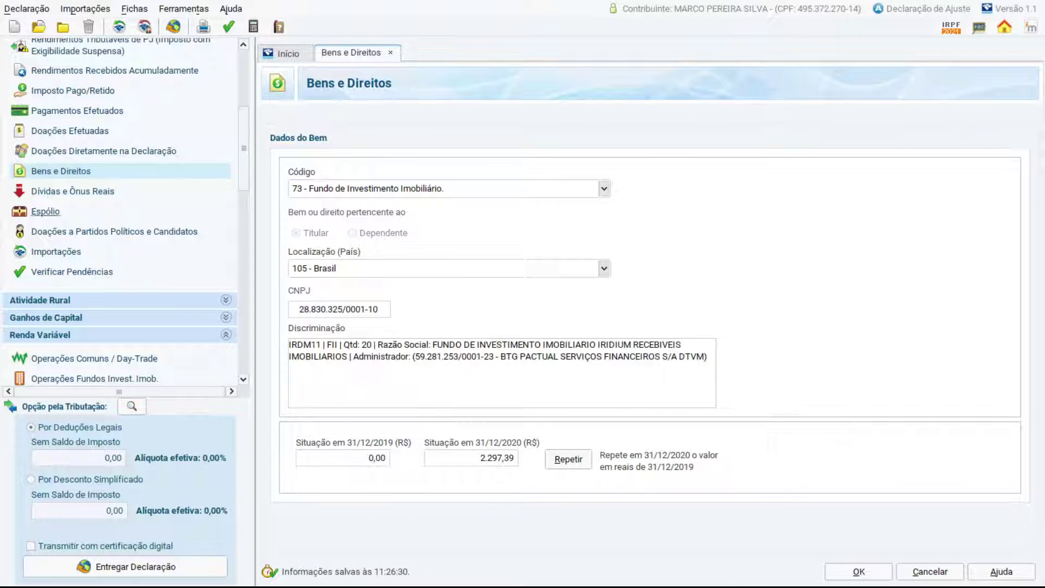
# Open IRPF's Rendimentos Isentos e Não Tributáveis section and start a blank entry.
pyautogui.scroll(3, 104, 214)
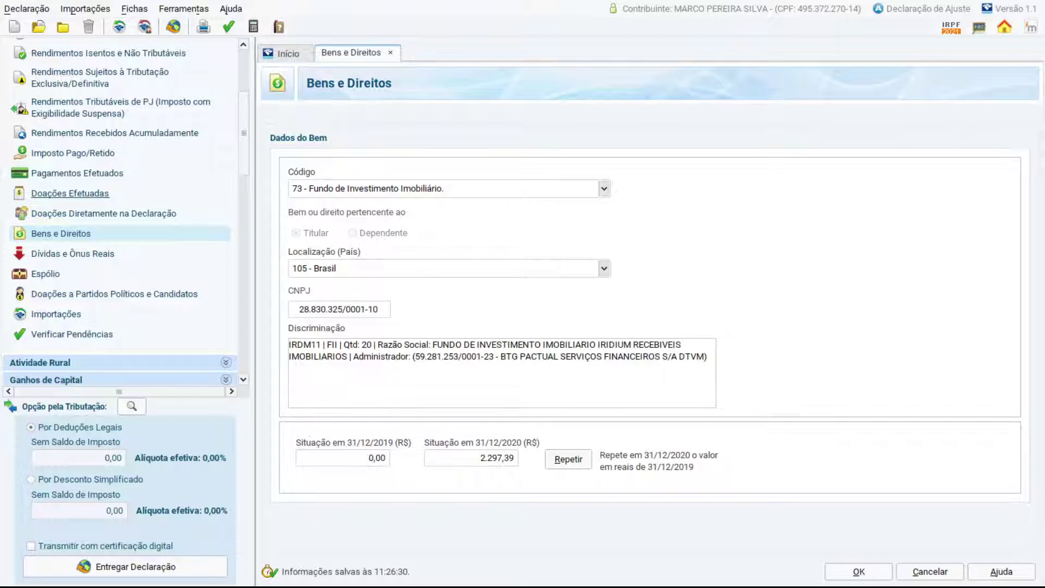
pyautogui.scroll(1, 109, 133)
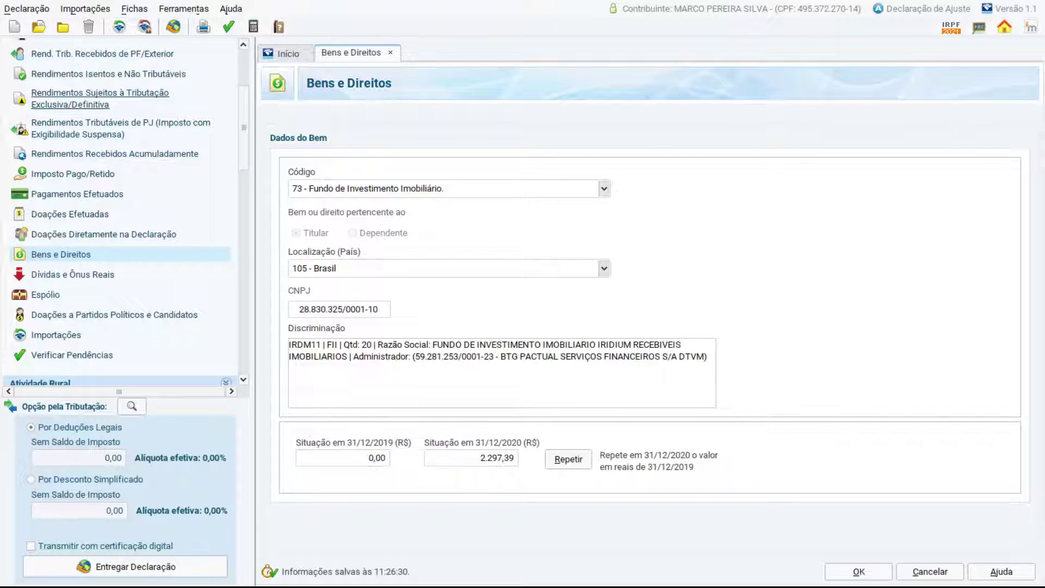
pyautogui.scroll(2, 120, 128)
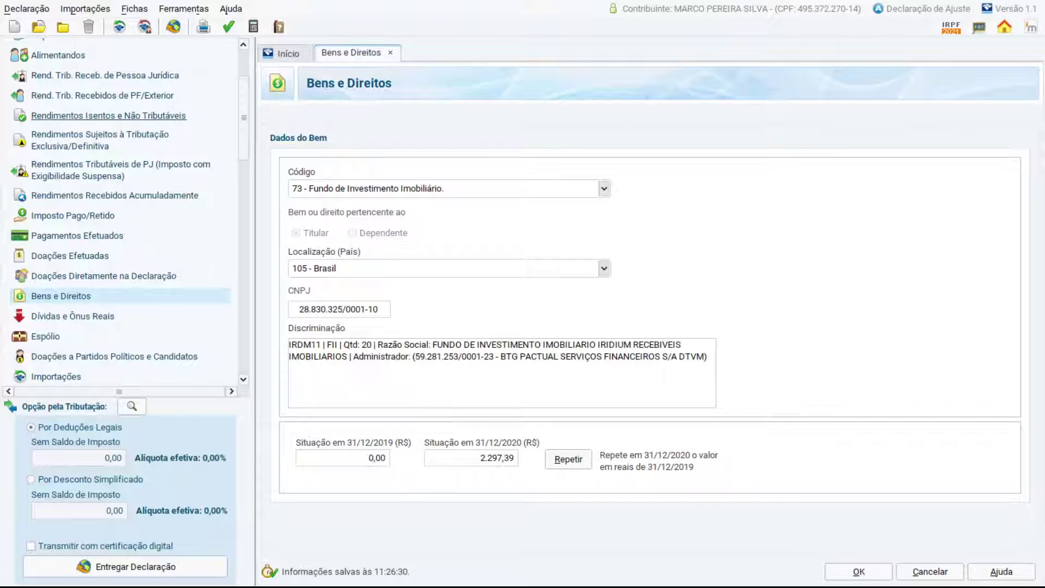
pyautogui.click(90, 114)
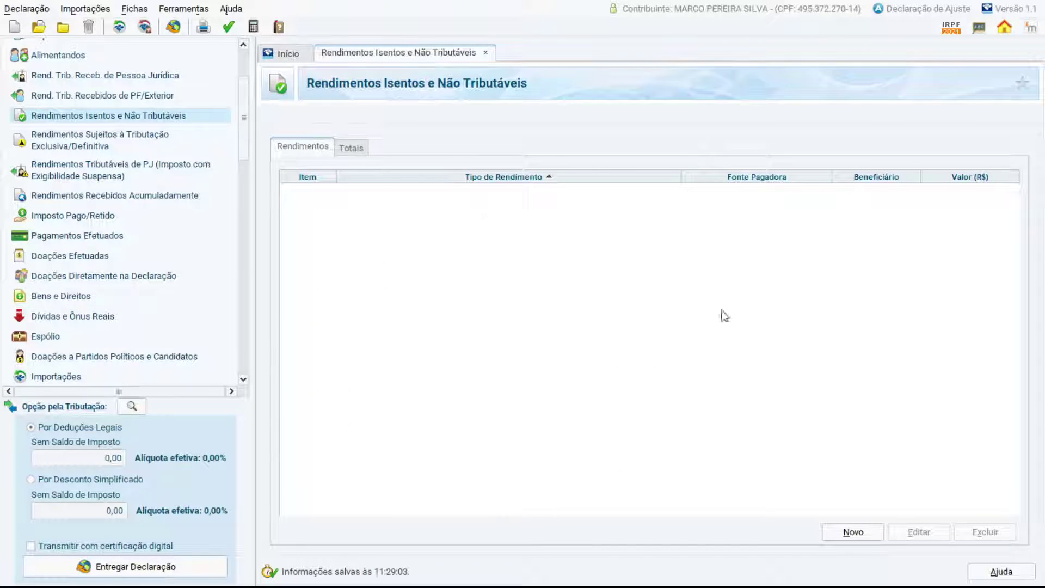
pyautogui.click(852, 532)
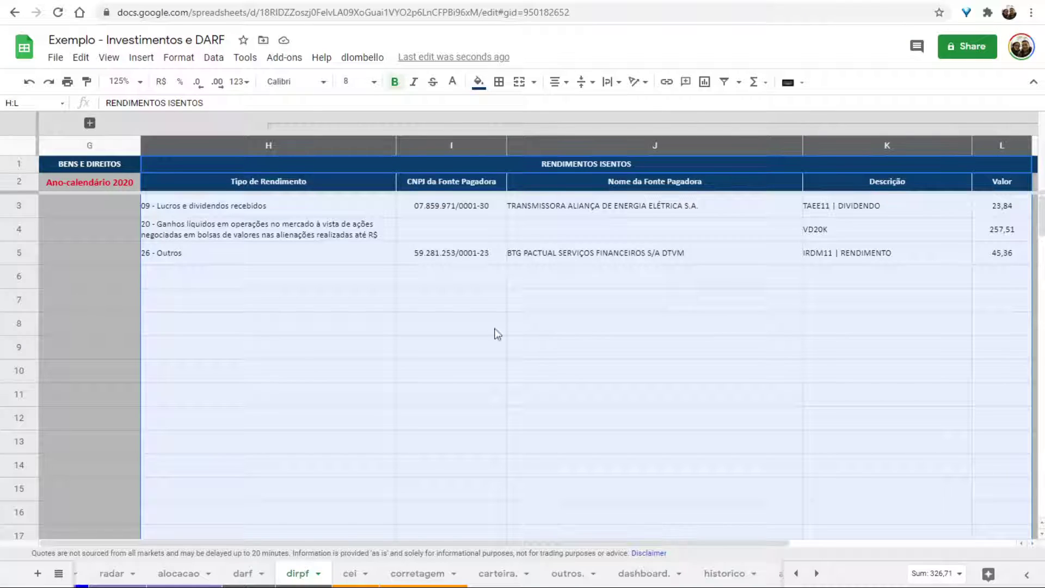
pyautogui.click(268, 210)
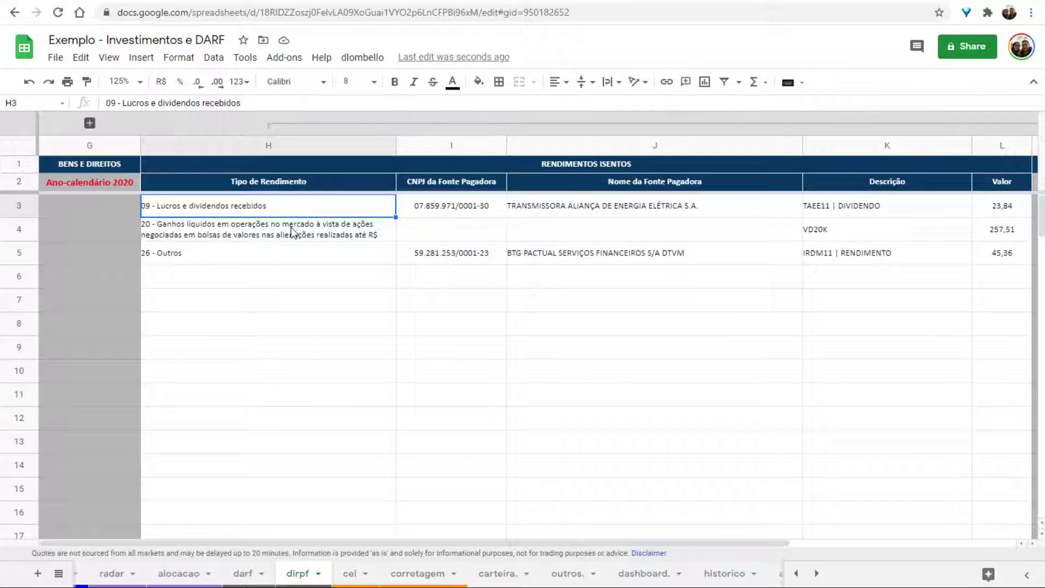
pyautogui.click(452, 213)
pyautogui.hotkey('ctrl', 'c')
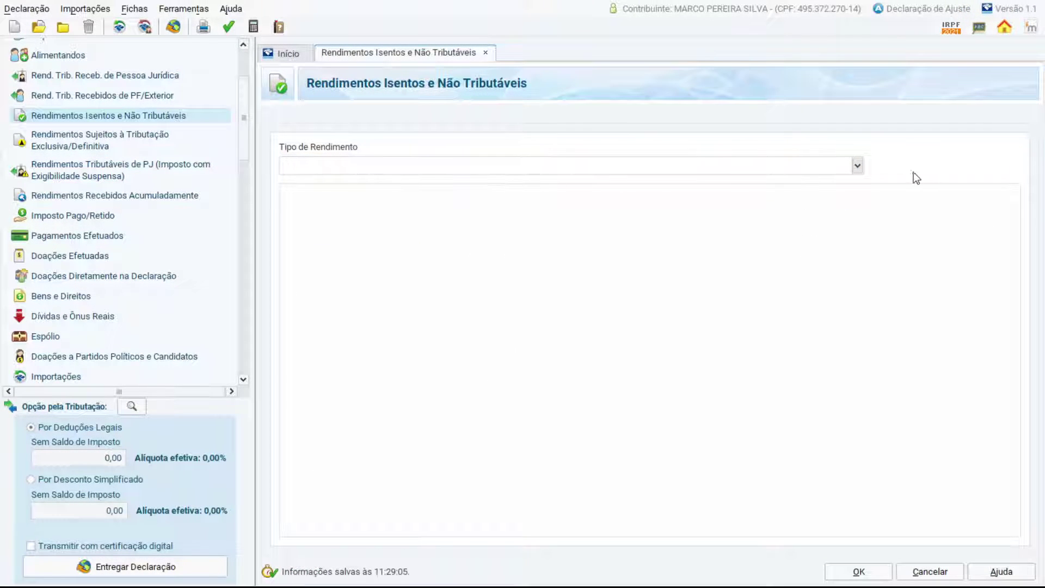
# Set the entry to 09 - Lucros e dividendos, paste the payer CNPJ, keep Titular.
pyautogui.click(858, 166)
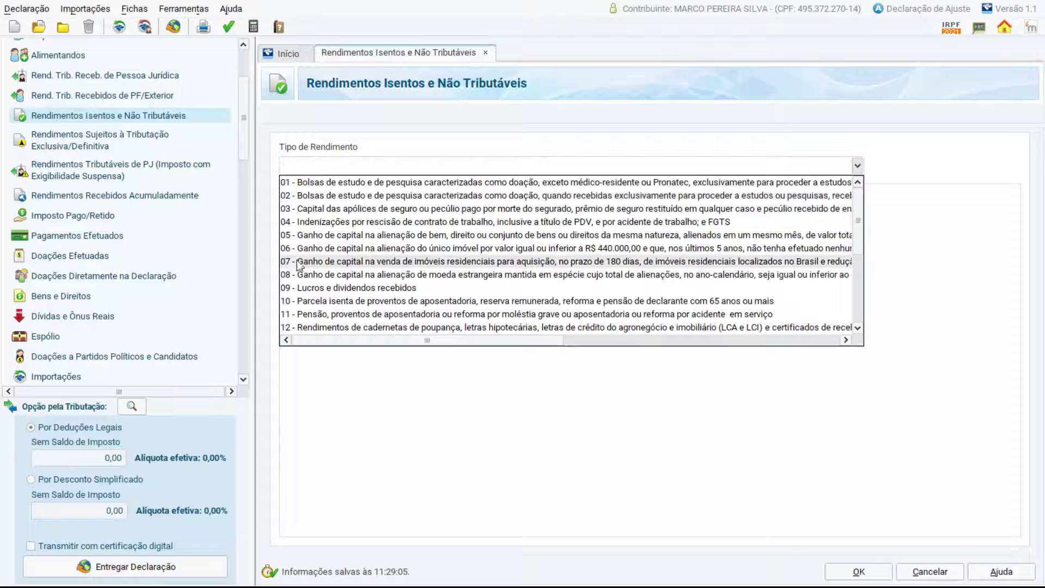
pyautogui.click(364, 289)
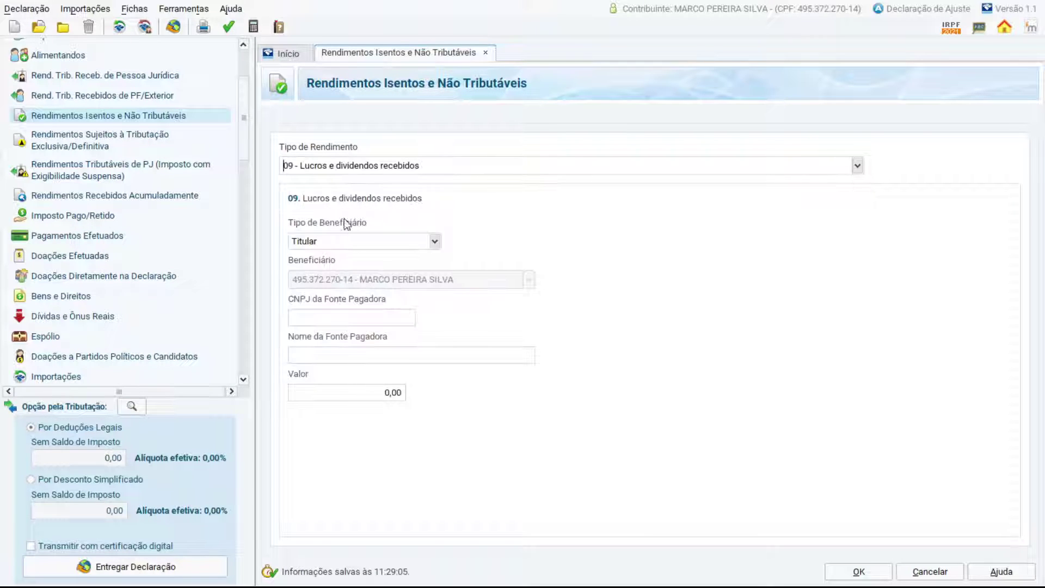
pyautogui.hotkey('ctrl', 'v')
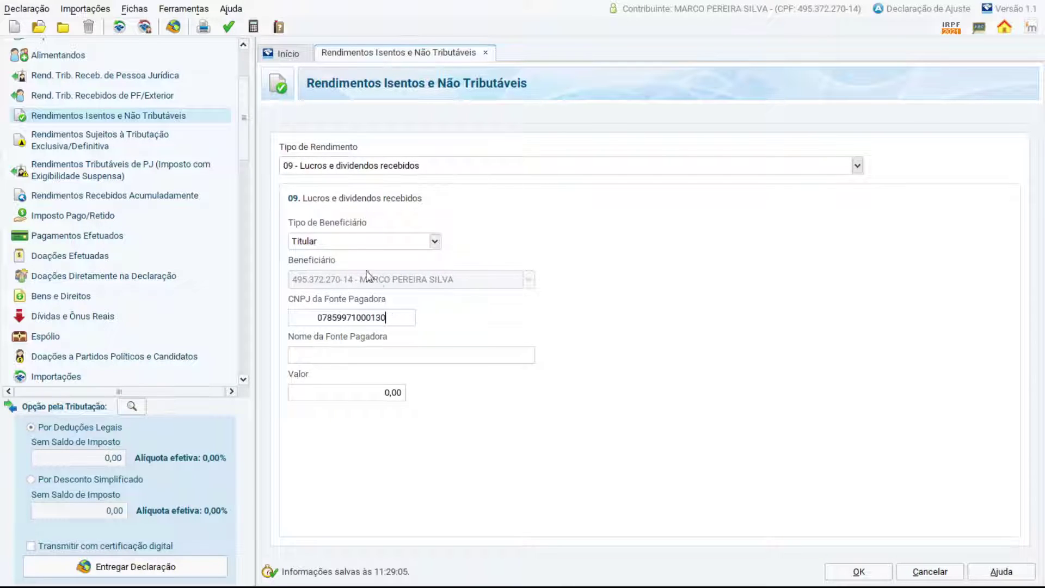
pyautogui.click(436, 241)
pyautogui.click(413, 256)
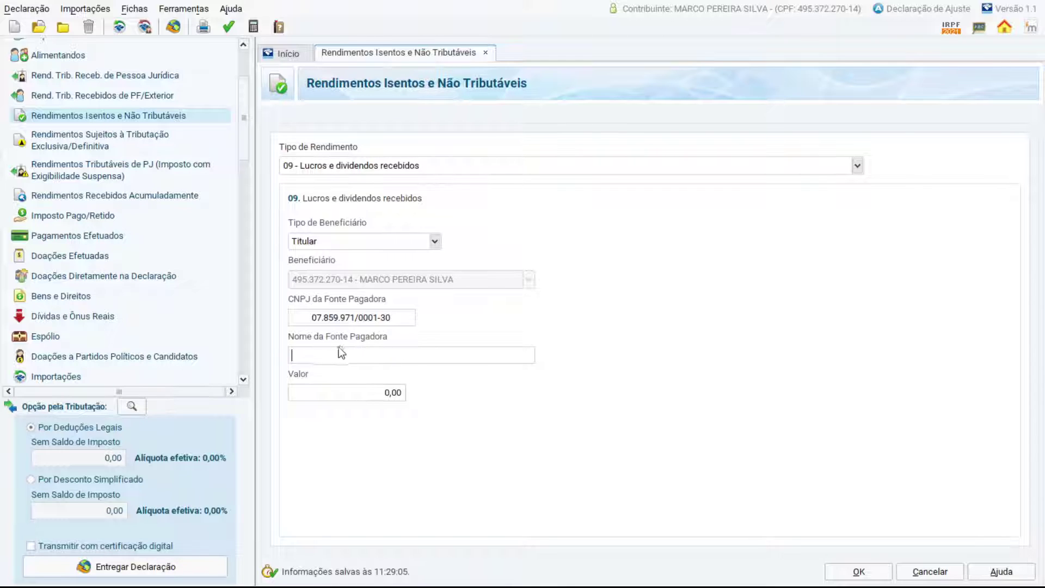
# Fill the paying source with TRANSMISSORA ALIANÇA DE ENERGIA ELÉTRICA S.A. copied from J3.
pyautogui.hotkey('alt', 'Tab')
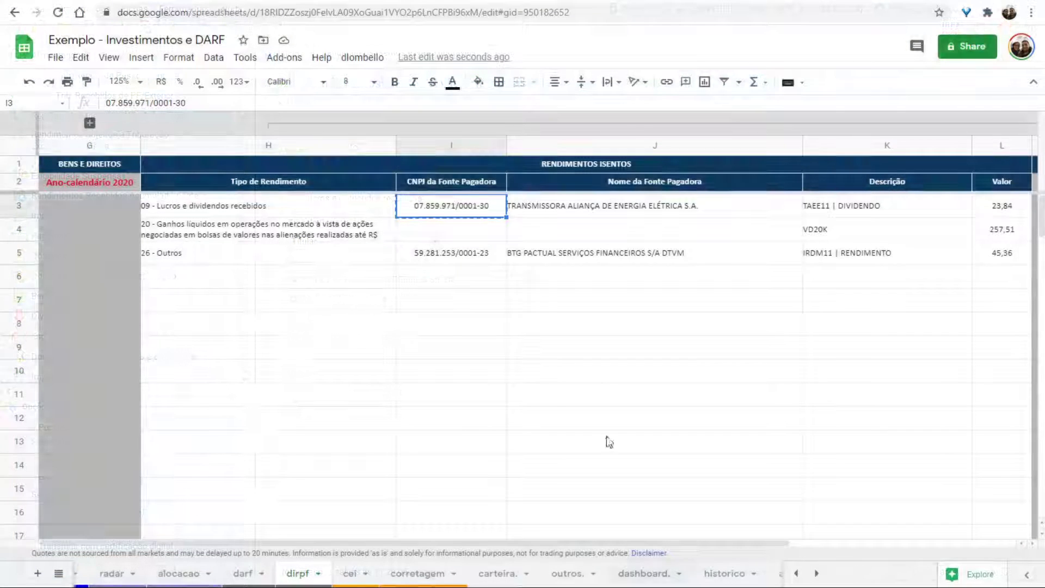
pyautogui.click(620, 205)
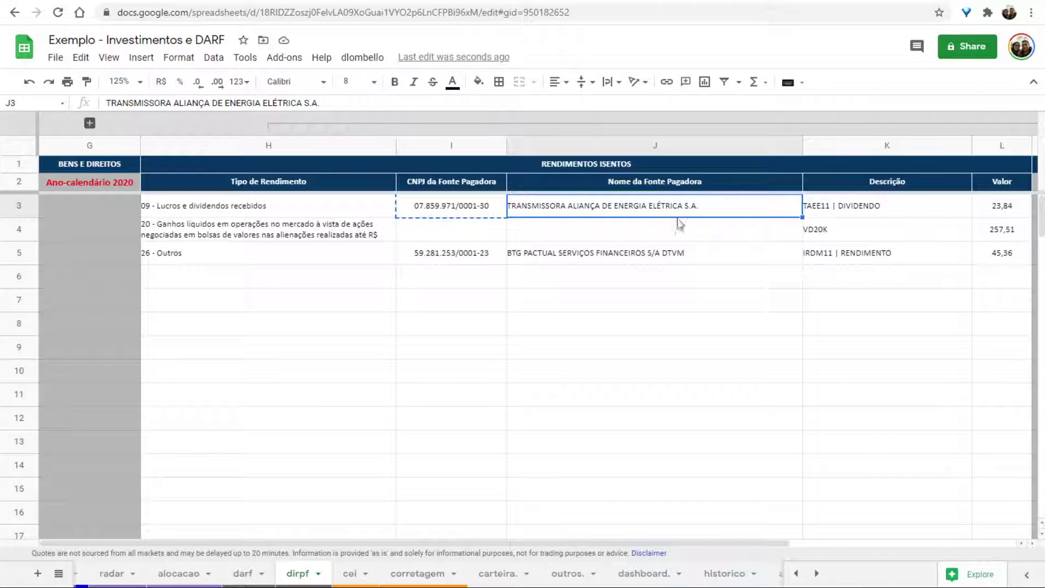
pyautogui.hotkey('ctrl', 'c')
pyautogui.hotkey('alt', 'Tab')
pyautogui.hotkey('ctrl', 'v')
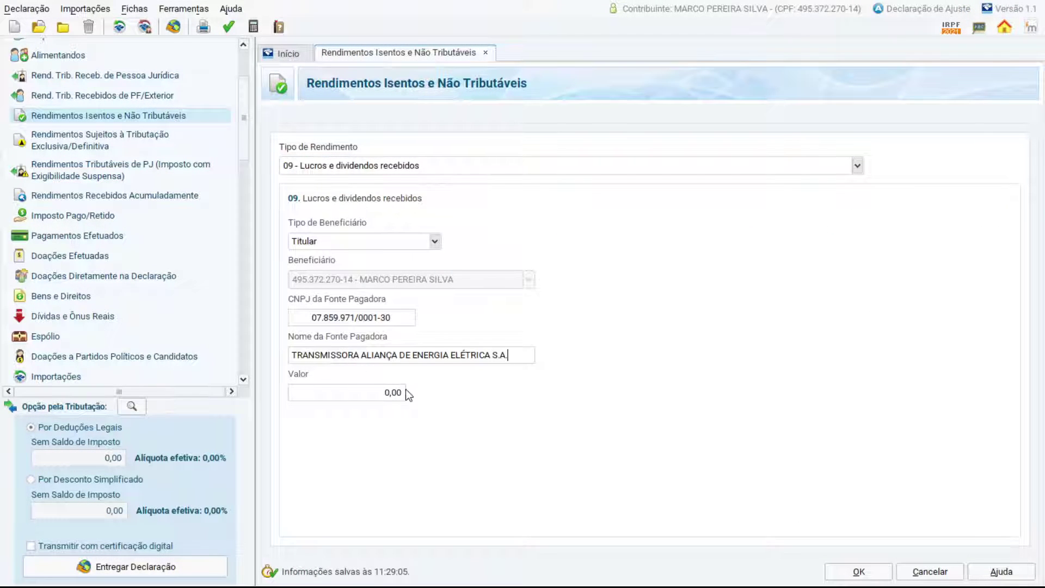
pyautogui.click(403, 392)
# Enter the value 23,84 from L3 and save the dividend entry.
pyautogui.hotkey('alt', 'Tab')
pyautogui.click(996, 213)
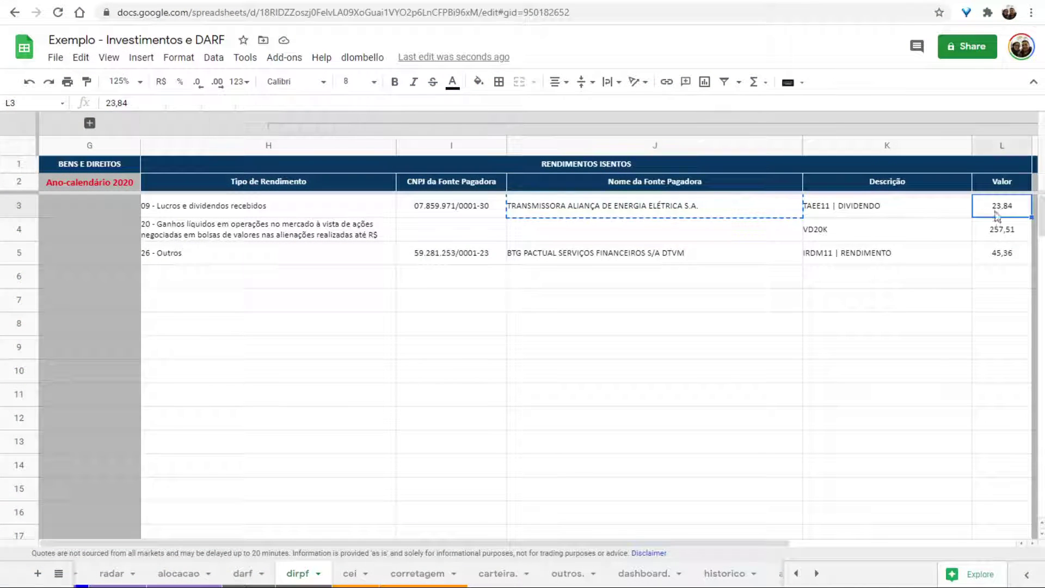
pyautogui.hotkey('ctrl', 'c')
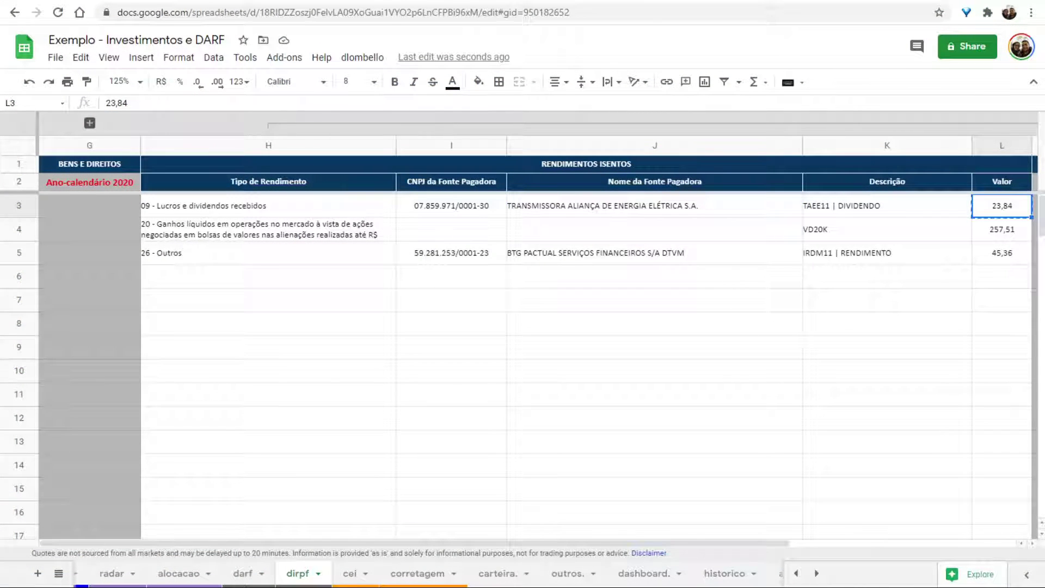
pyautogui.hotkey('alt', 'Tab')
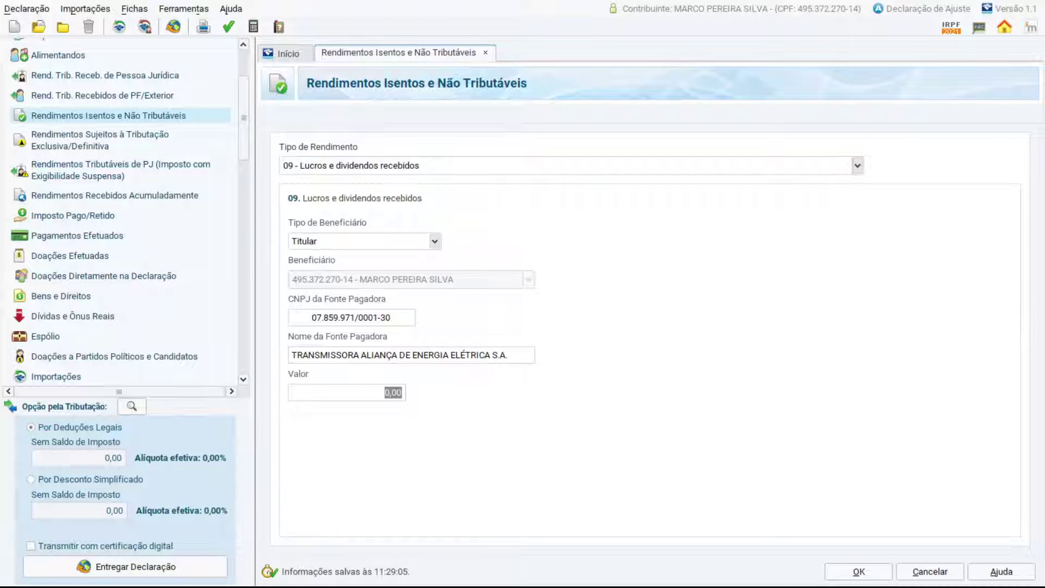
pyautogui.click(327, 394)
pyautogui.hotkey('ctrl', 'v')
pyautogui.hotkey('ctrl', 'a')
pyautogui.hotkey('ctrl', 'v')
pyautogui.press('Tab')
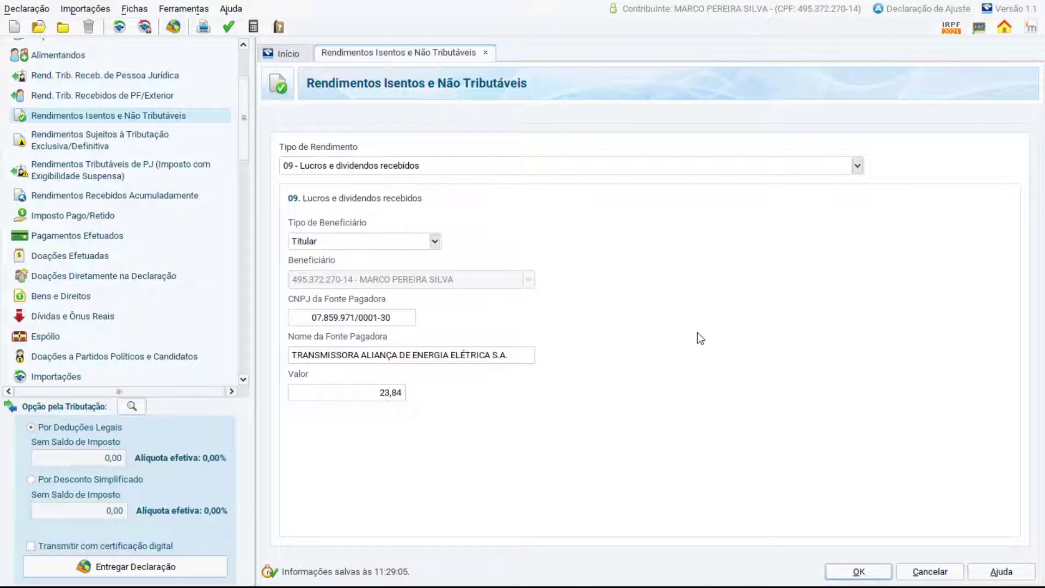
pyautogui.click(857, 570)
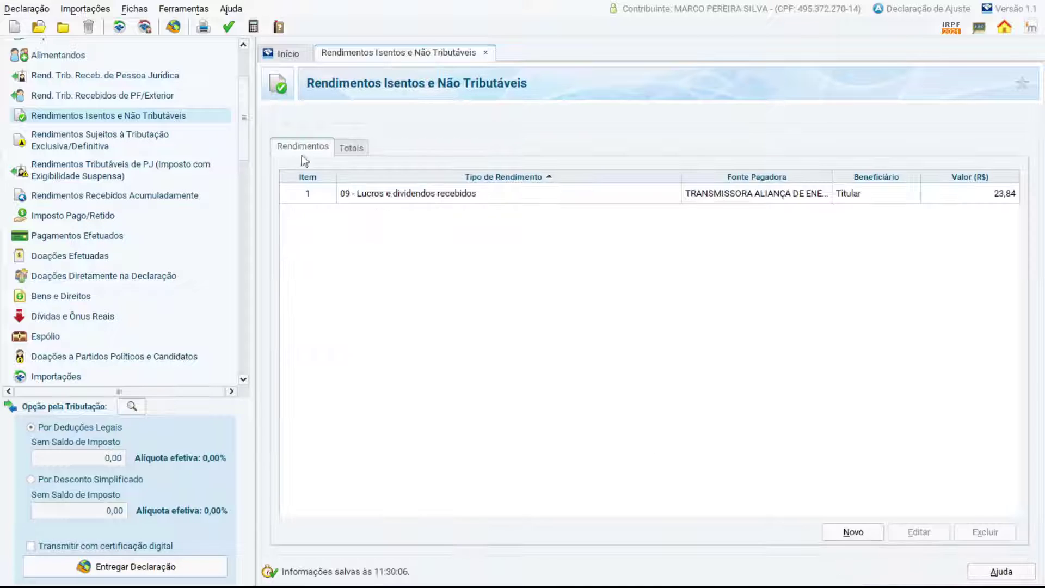
pyautogui.click(528, 203)
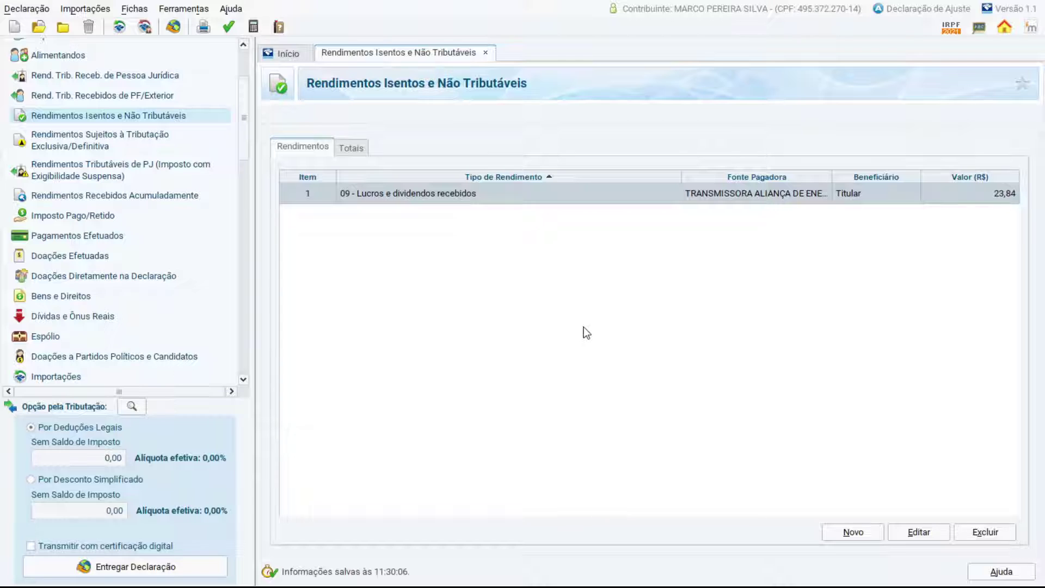
pyautogui.hotkey('alt', 'Tab')
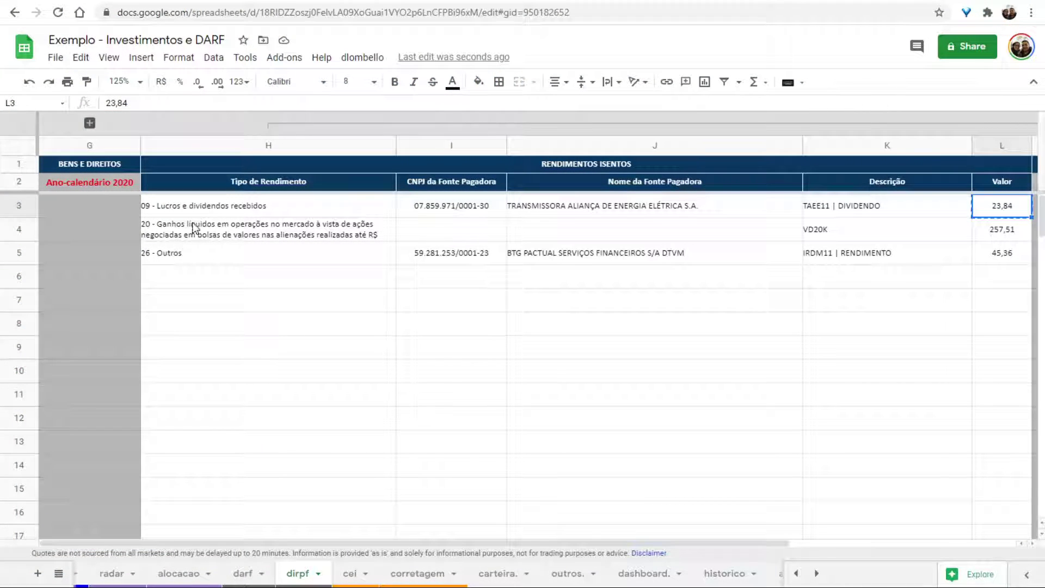
# Compare the income types in rows H4 and H5 of the dirpf sheet.
pyautogui.click(164, 253)
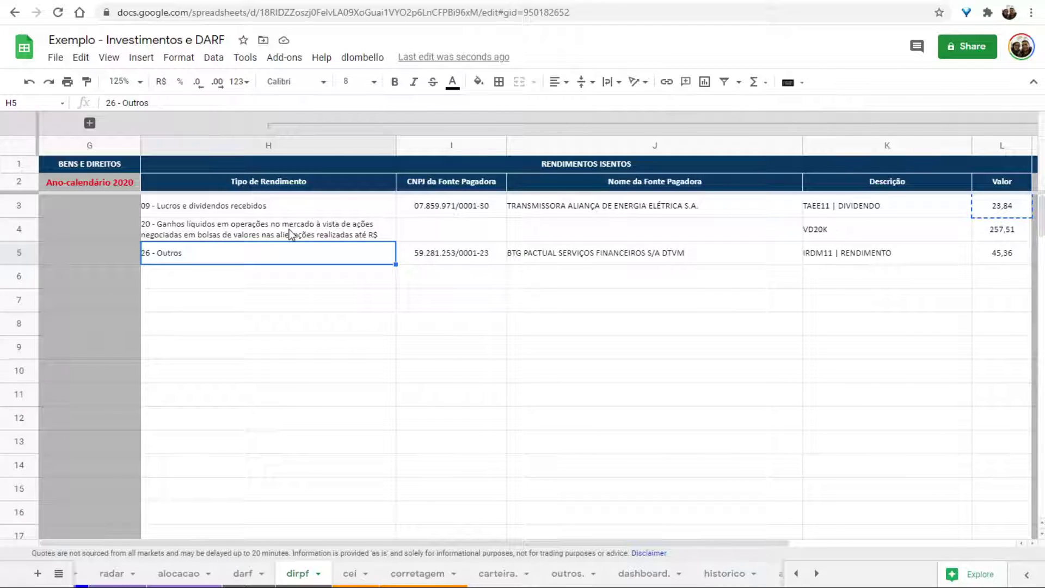
pyautogui.click(332, 239)
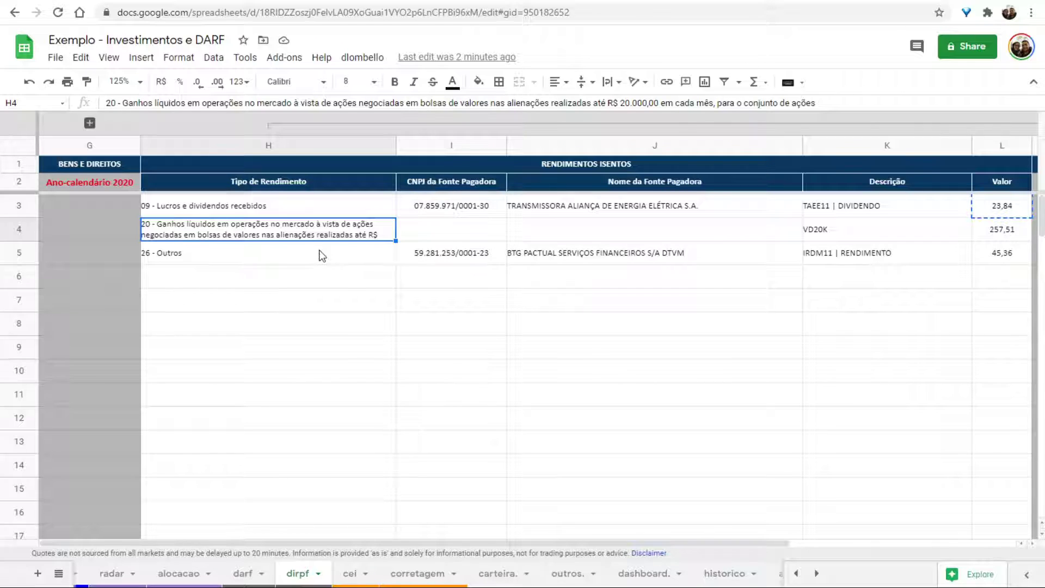
pyautogui.click(321, 256)
pyautogui.click(338, 230)
pyautogui.keyDown('shift'); pyautogui.click(1008, 238); pyautogui.keyUp('shift')
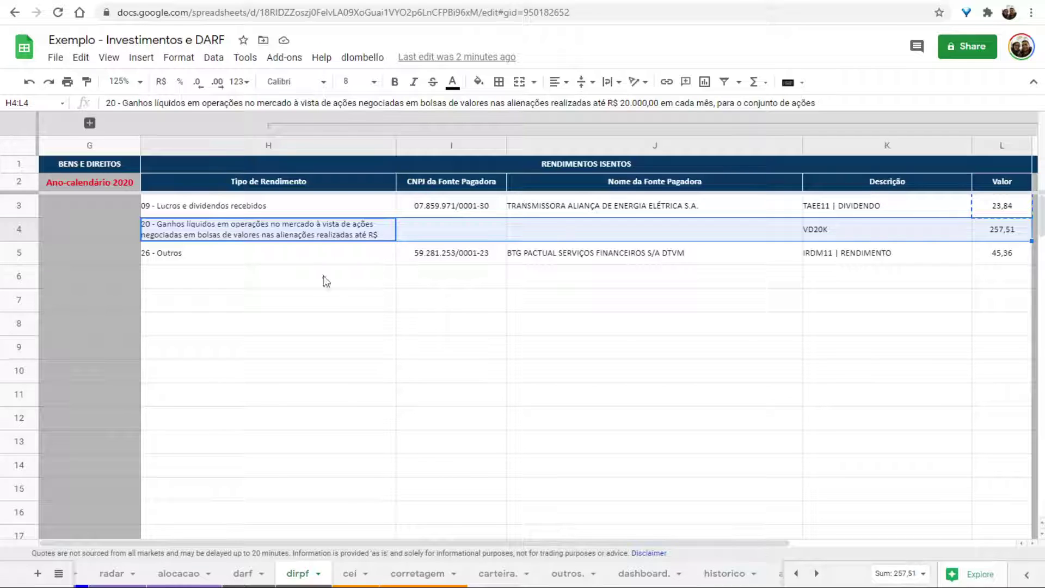
pyautogui.click(208, 256)
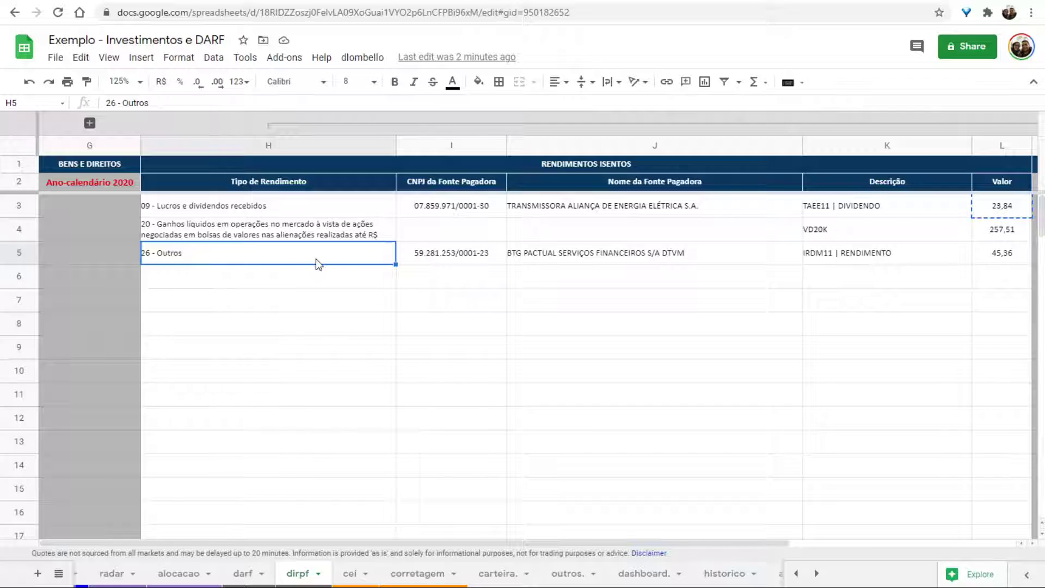
pyautogui.click(464, 260)
pyautogui.hotkey('ctrl', 'c')
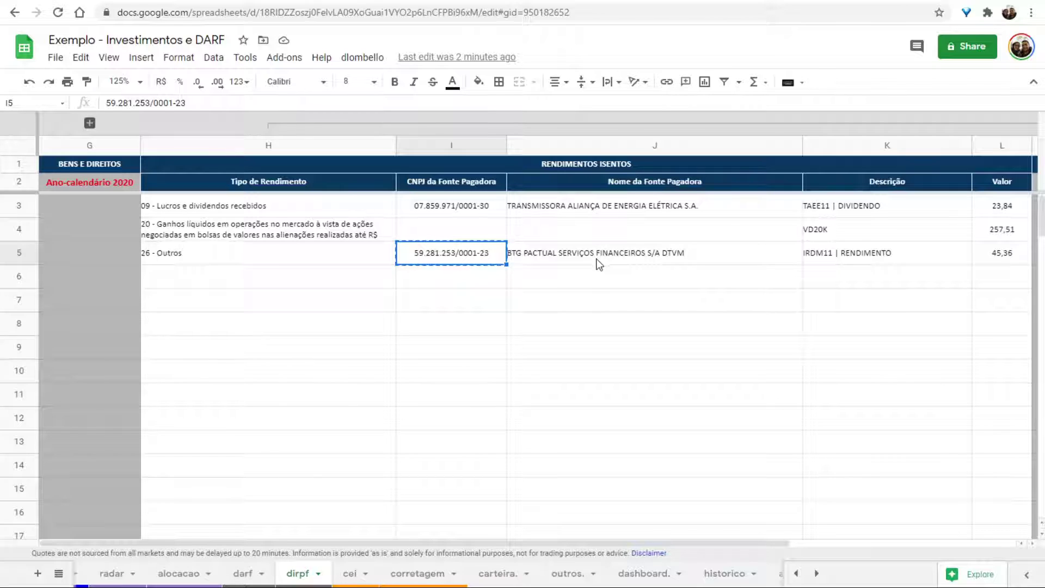
pyautogui.hotkey('ctrl', 'Tab')
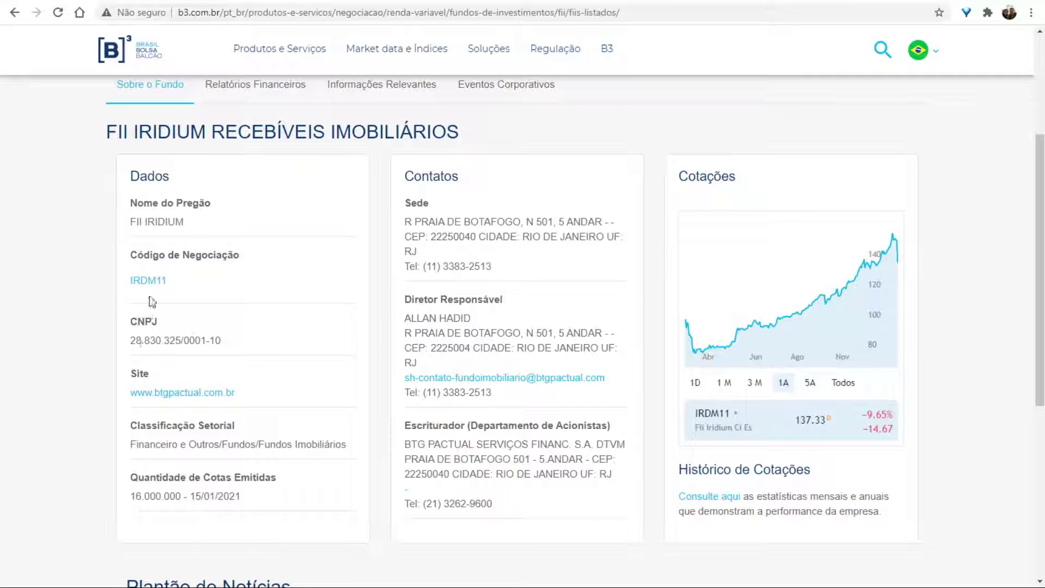
pyautogui.moveTo(131, 340); pyautogui.dragTo(234, 352)
pyautogui.hotkey('ctrl', 'Tab')
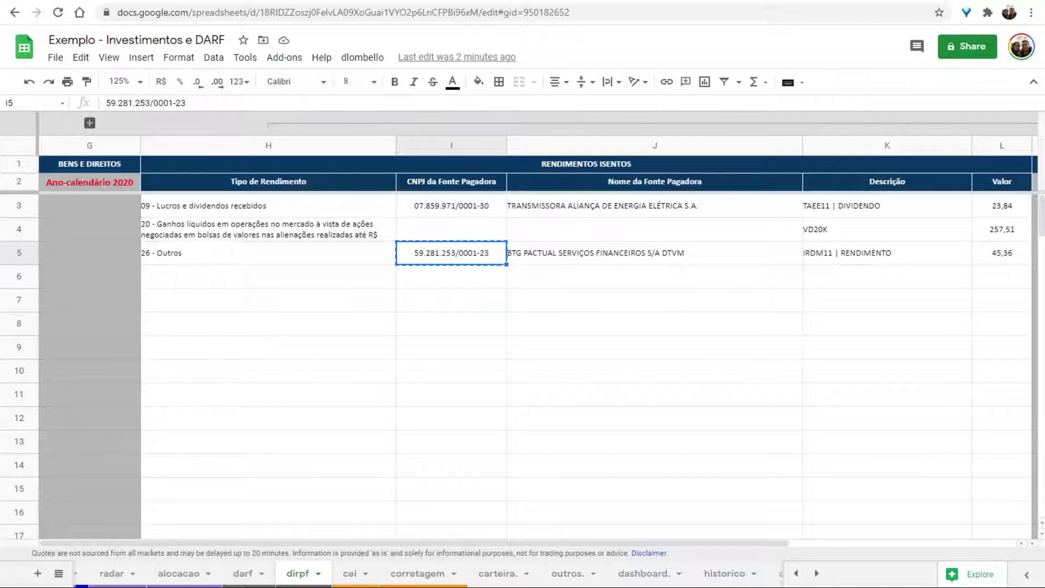
pyautogui.hotkey('alt', 'Tab')
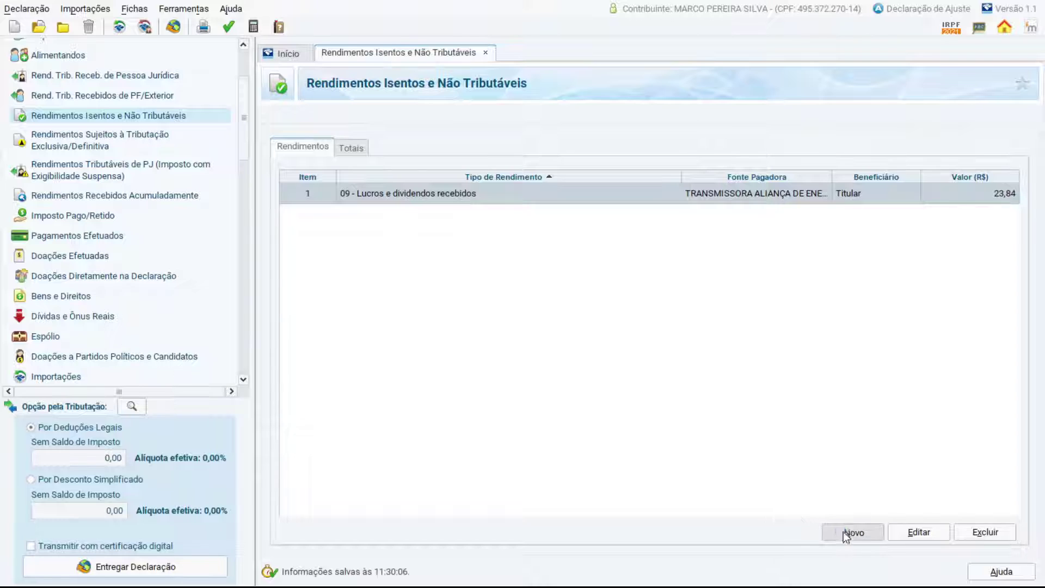
# Start a 26 - Outros entry with BTG Pactual's CNPJ and payer name from the sheet.
pyautogui.click(853, 531)
pyautogui.click(858, 166)
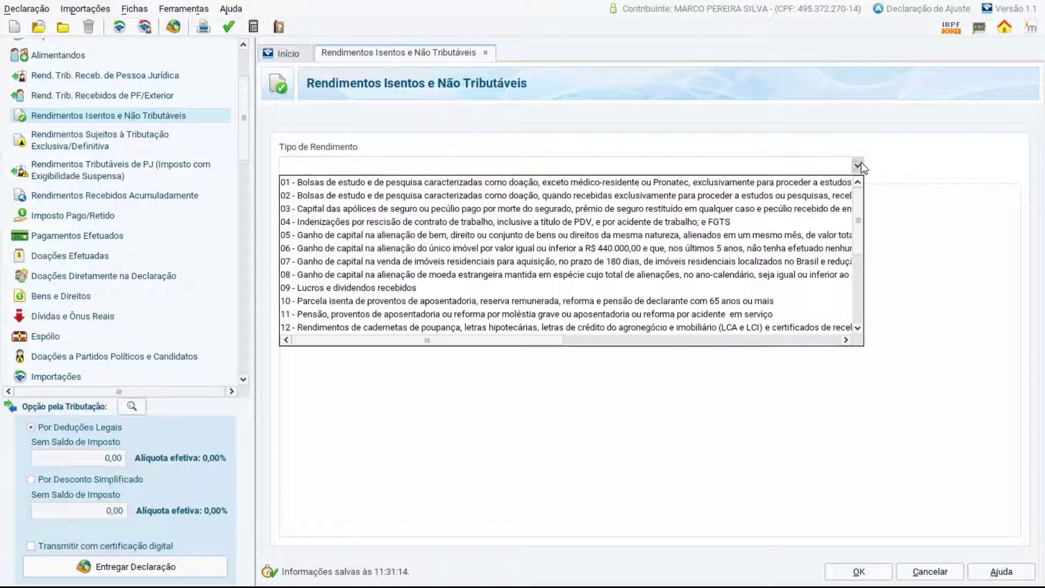
pyautogui.scroll(-5, 396, 306)
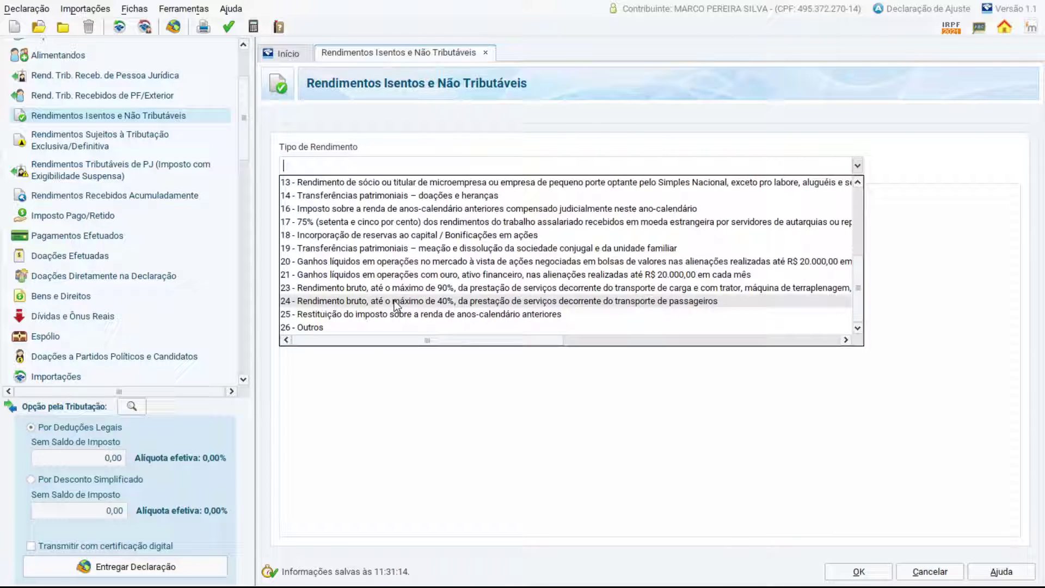
pyautogui.click(354, 325)
pyautogui.click(322, 317)
pyautogui.hotkey('ctrl', 'v')
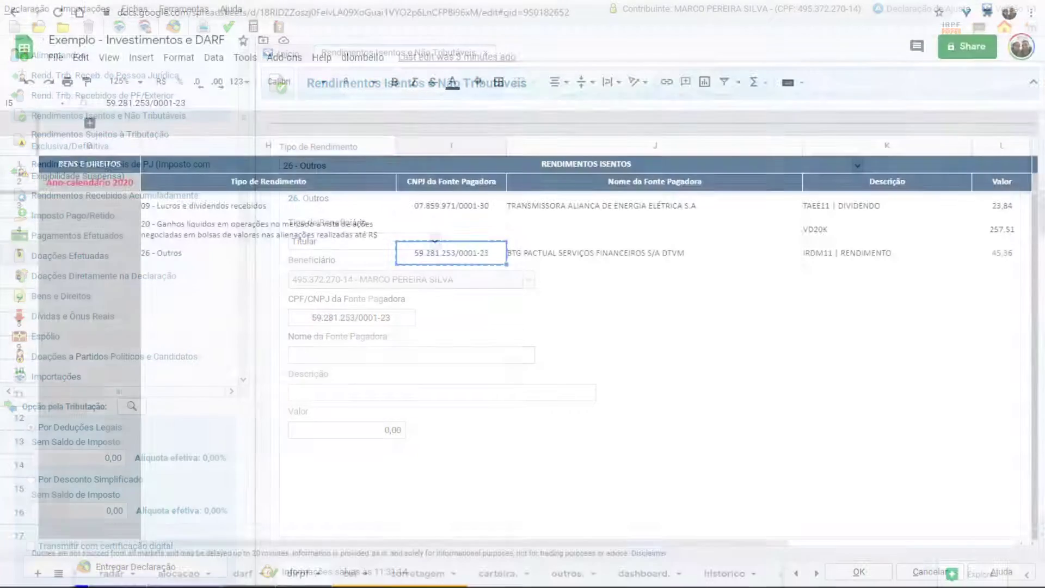
pyautogui.click(669, 256)
pyautogui.hotkey('ctrl', 'c')
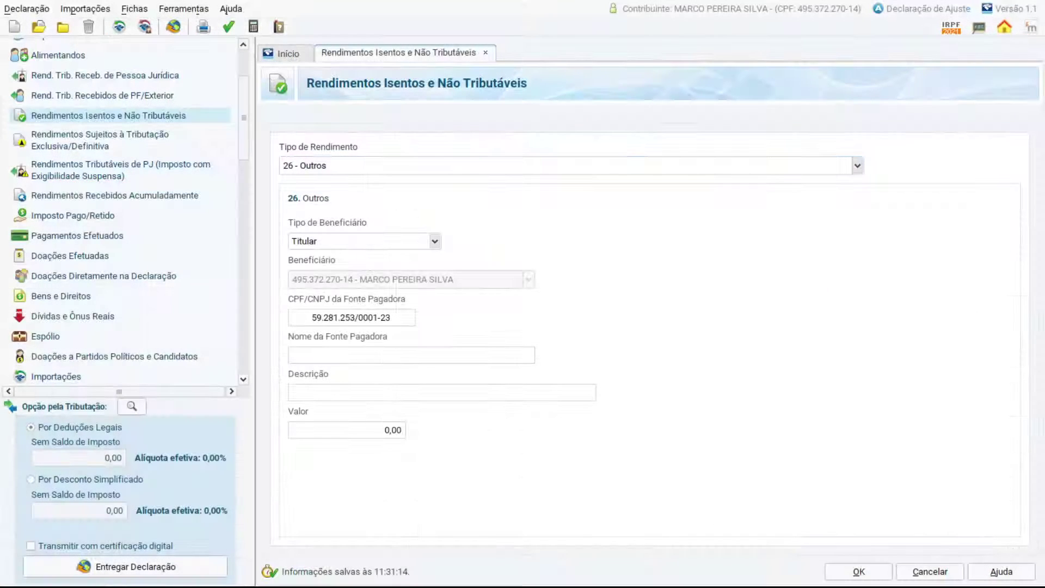
pyautogui.hotkey('ctrl', 'v')
pyautogui.click(344, 390)
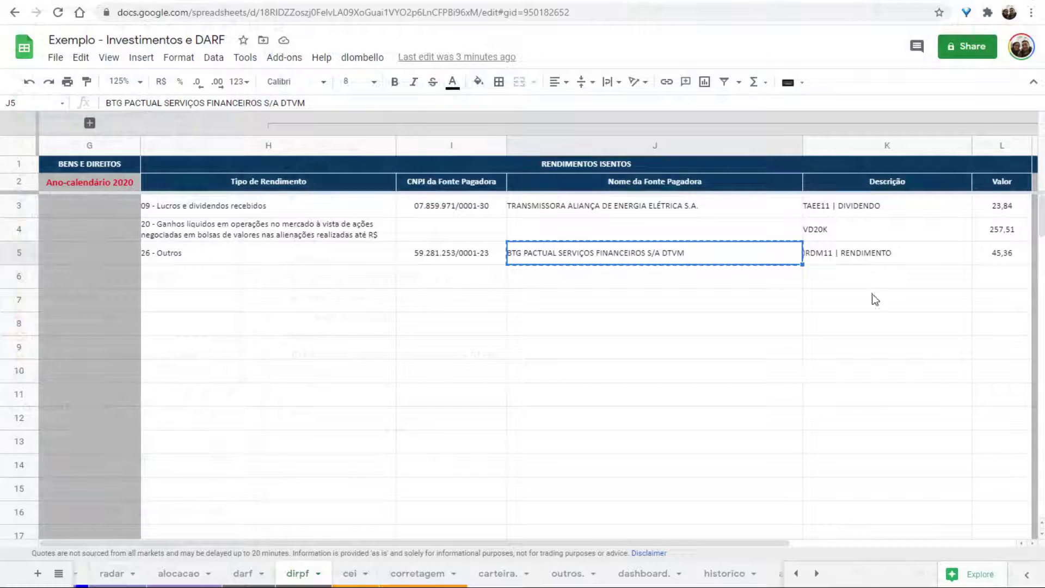
# Describe it as 'IRDM11 | RENDIMENTO', enter value 45,36, and save the entry.
pyautogui.click(849, 264)
pyautogui.hotkey('ctrl', 'c')
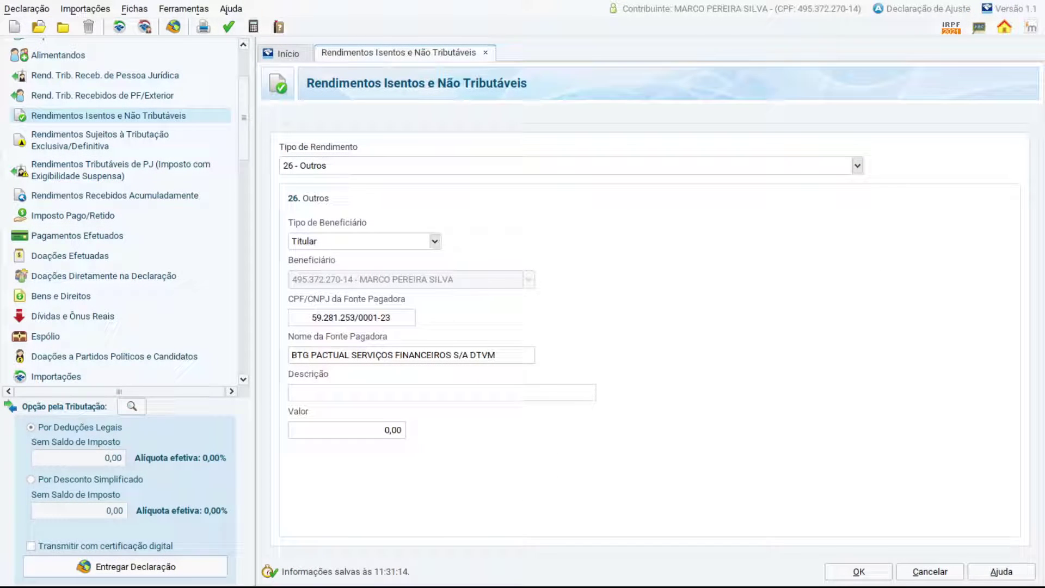
pyautogui.click(319, 396)
pyautogui.write('IRDM11 | RENDIMENTO')
pyautogui.press('Tab')
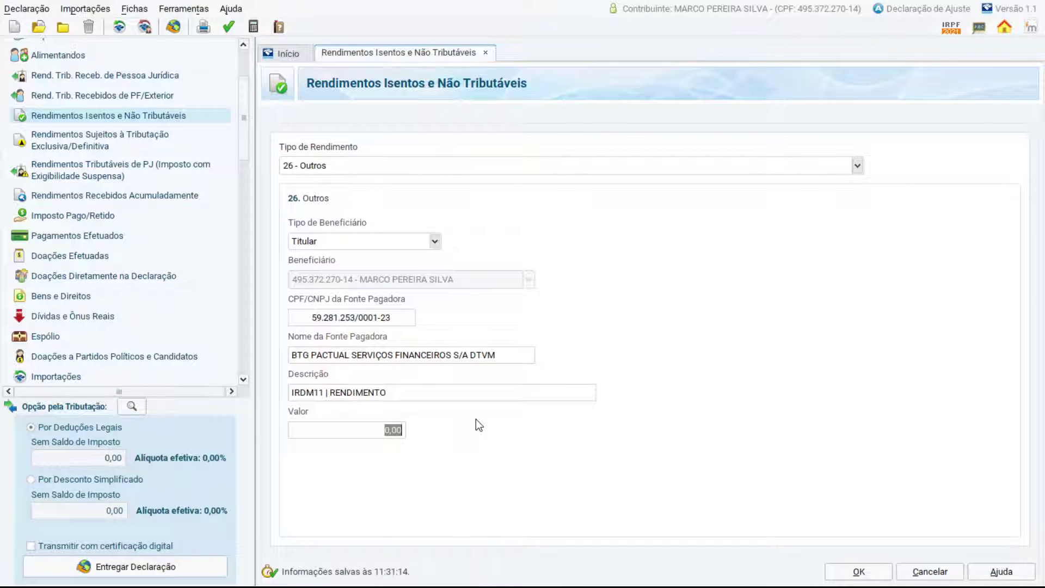
pyautogui.write('45,36')
pyautogui.press('Tab')
pyautogui.click(870, 575)
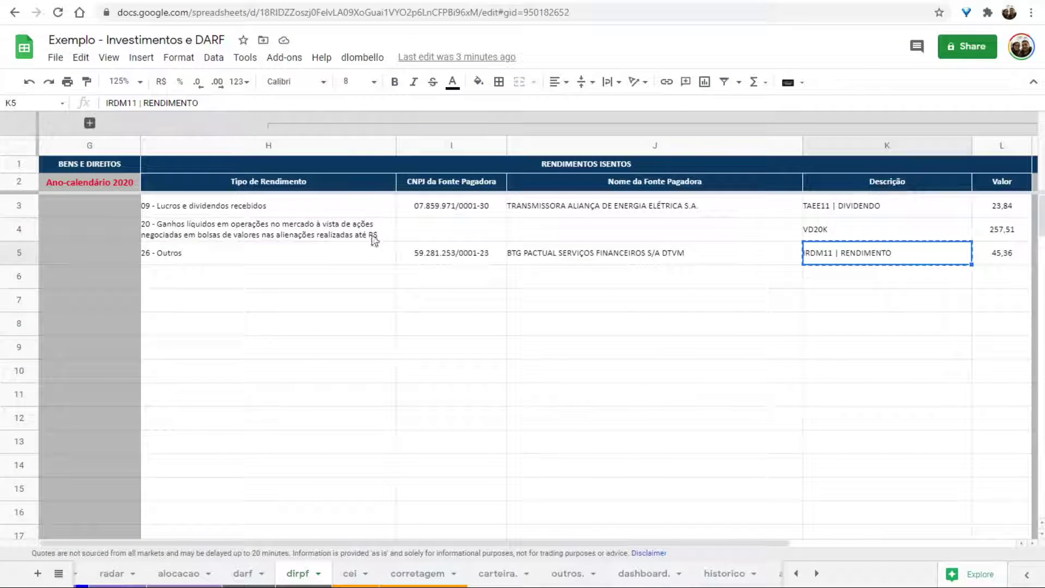
# Collapse columns H–L, expand the Tributação Exclusiva group, and locate the JCP value 35,17 in R3.
pyautogui.click(268, 123)
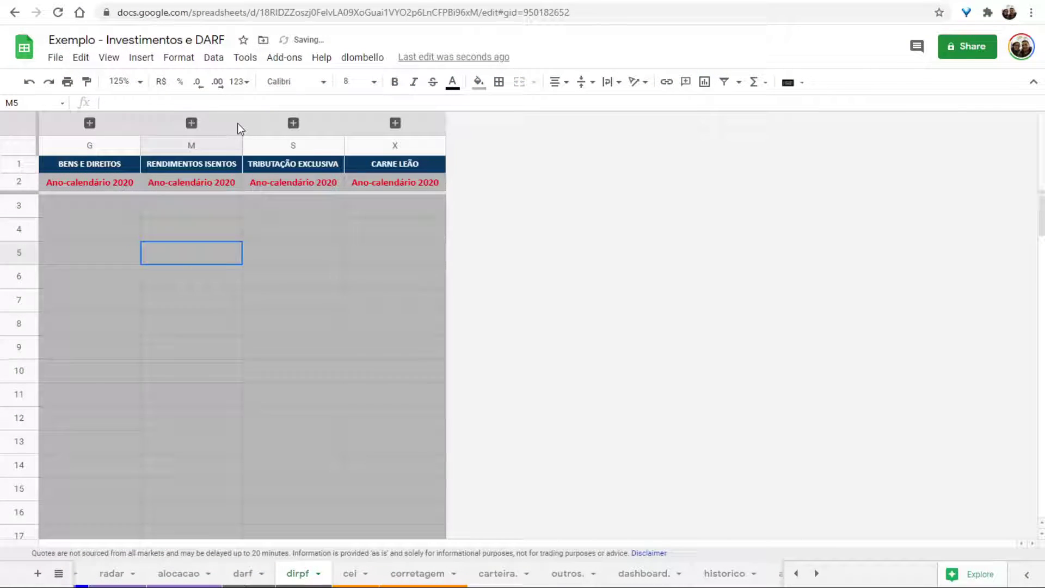
pyautogui.click(208, 218)
pyautogui.click(294, 123)
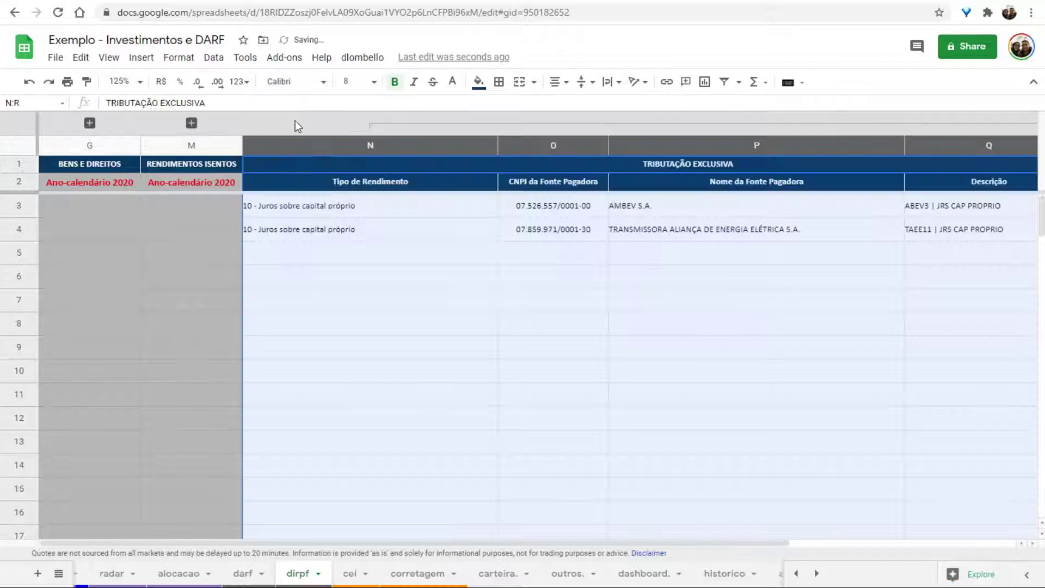
pyautogui.click(375, 124)
pyautogui.click(283, 210)
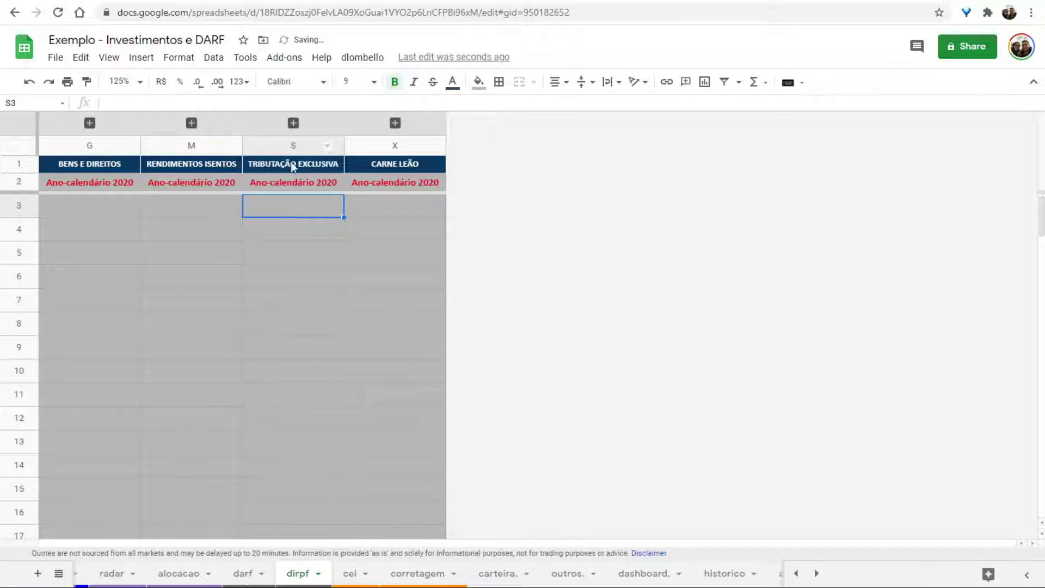
pyautogui.click(293, 123)
pyautogui.click(351, 209)
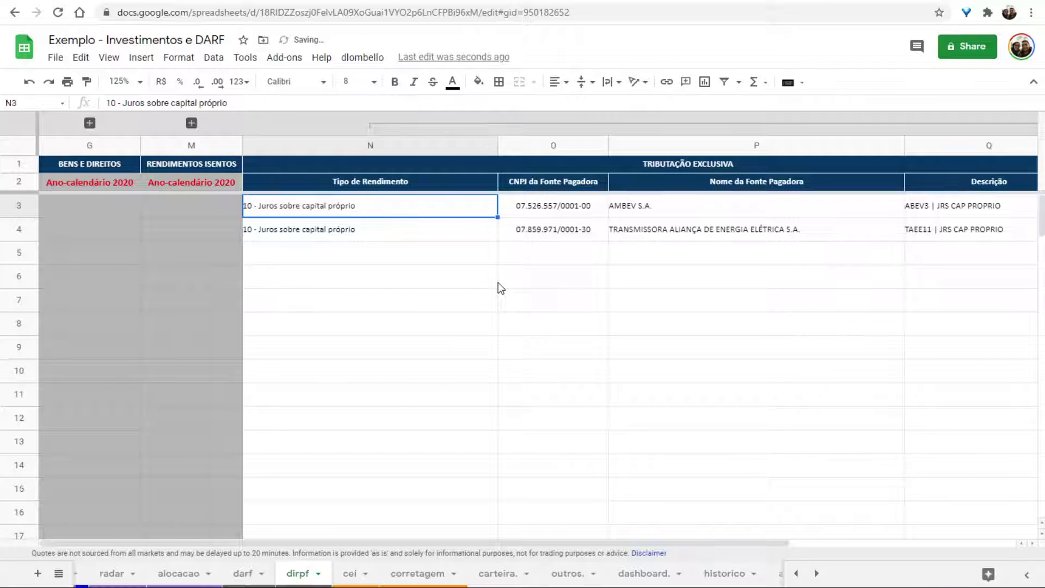
pyautogui.press('Right')
pyautogui.press('Right')
pyautogui.press('Right')
pyautogui.press('Right')
pyautogui.press('Right')
pyautogui.press('Left')
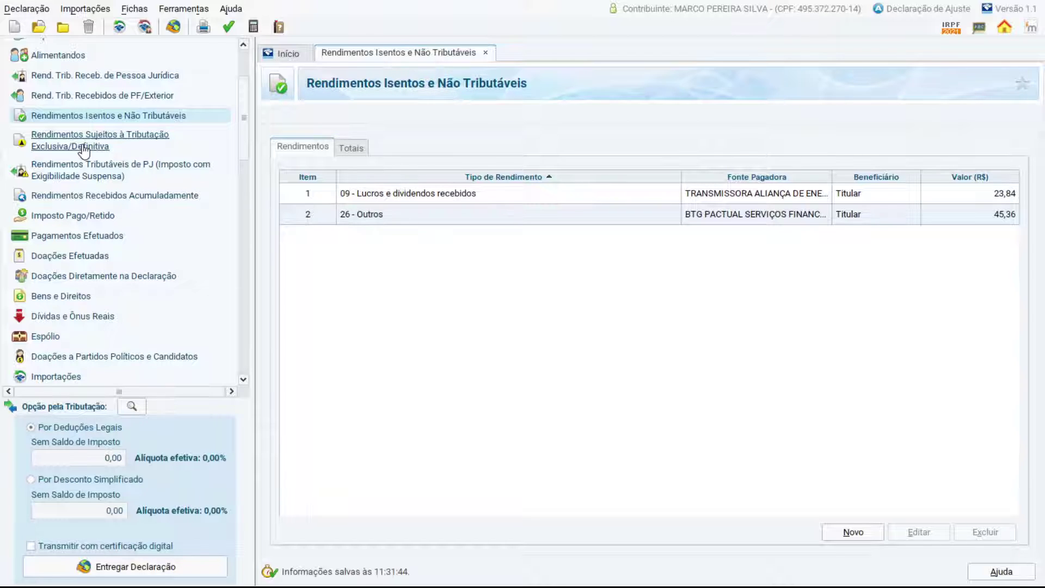
# Start a 10 - Juros sobre capital próprio entry and paste AMBEV's CNPJ from O3.
pyautogui.click(62, 141)
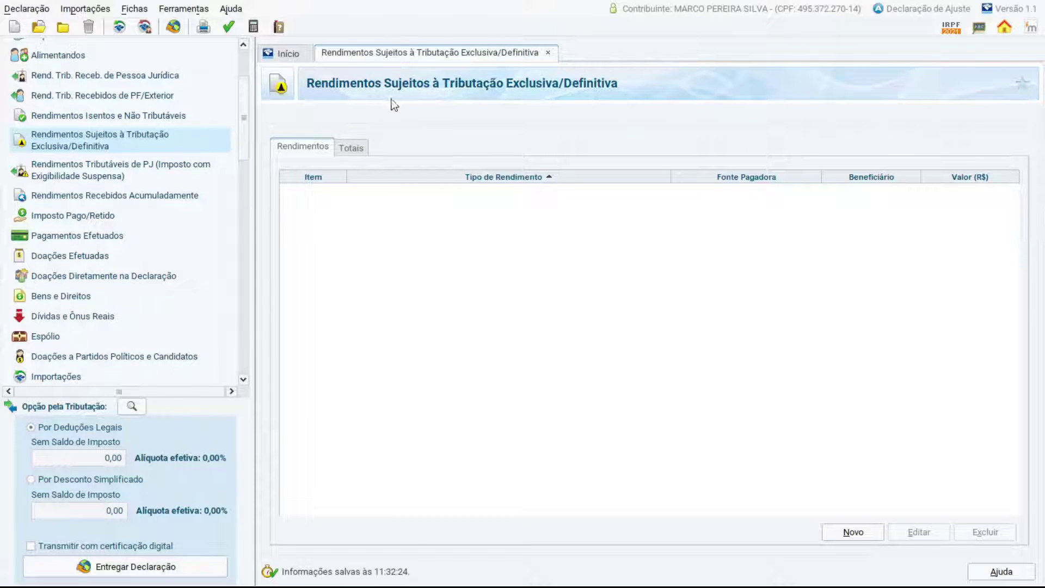
pyautogui.click(852, 532)
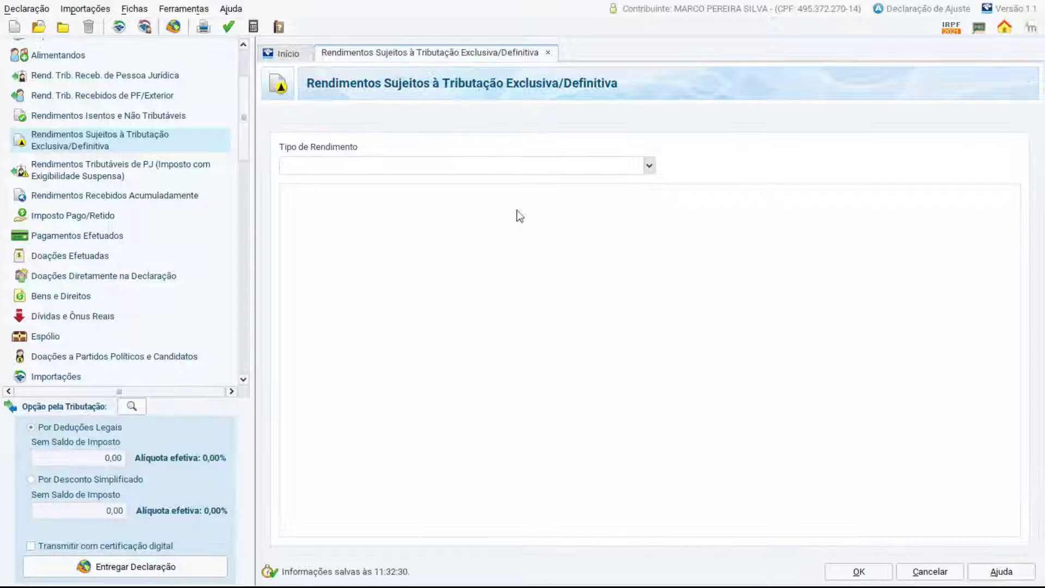
pyautogui.click(649, 165)
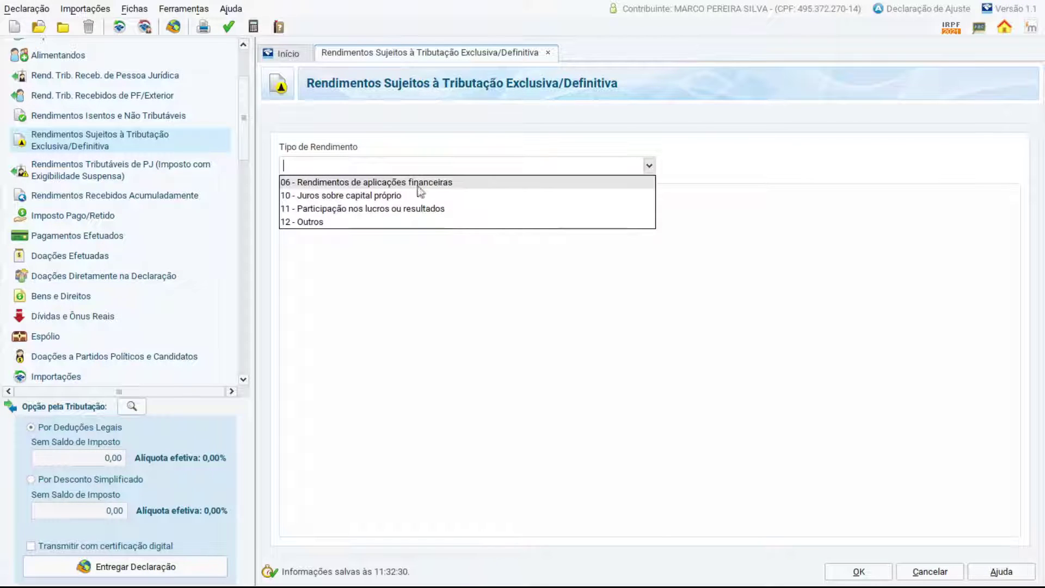
pyautogui.click(351, 198)
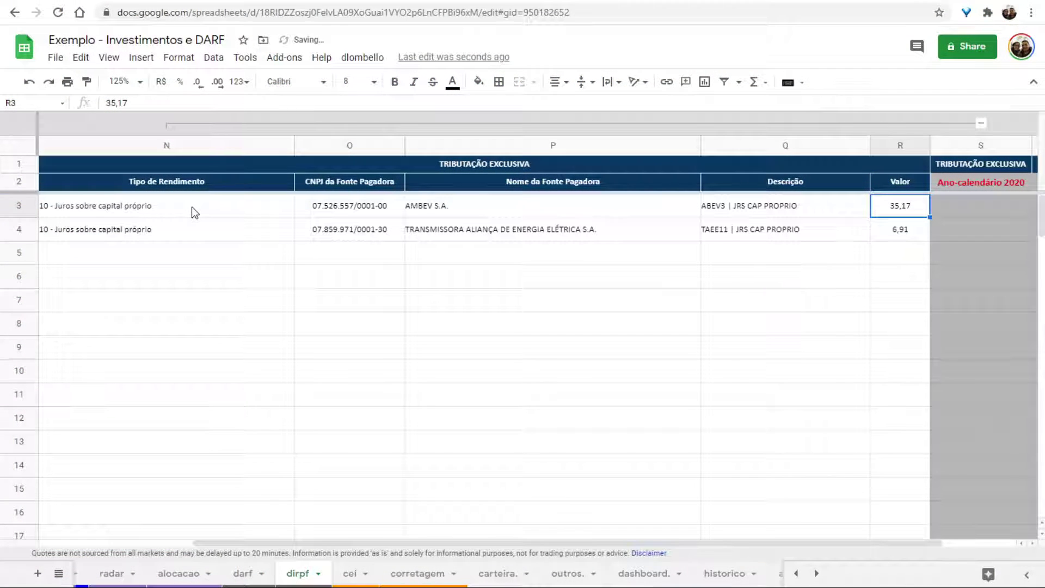
pyautogui.press('Left')
pyautogui.press('Left')
pyautogui.press('Left')
pyautogui.press('Left')
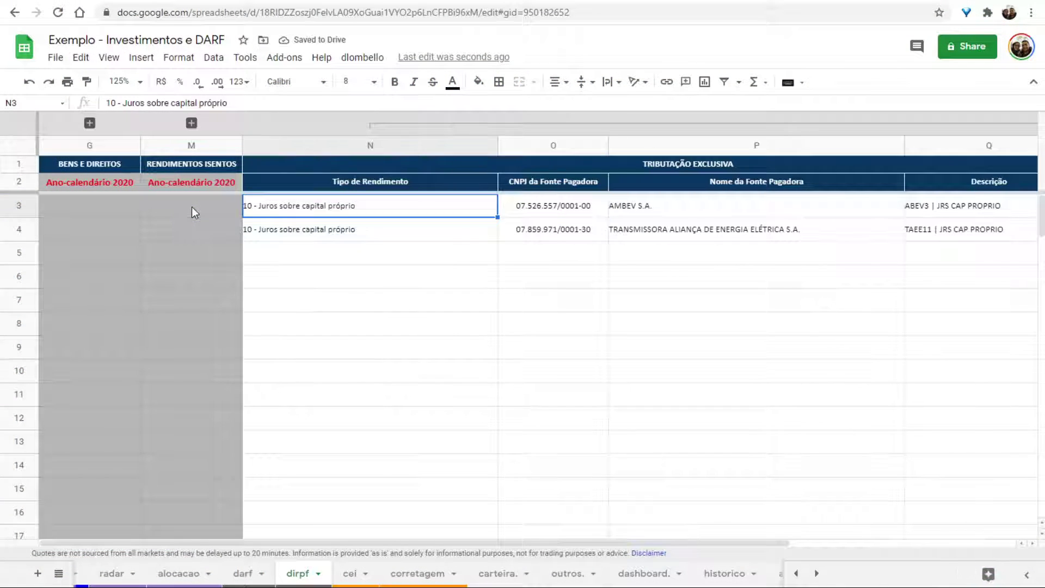
pyautogui.press('Down')
pyautogui.press('Right')
pyautogui.press('Up')
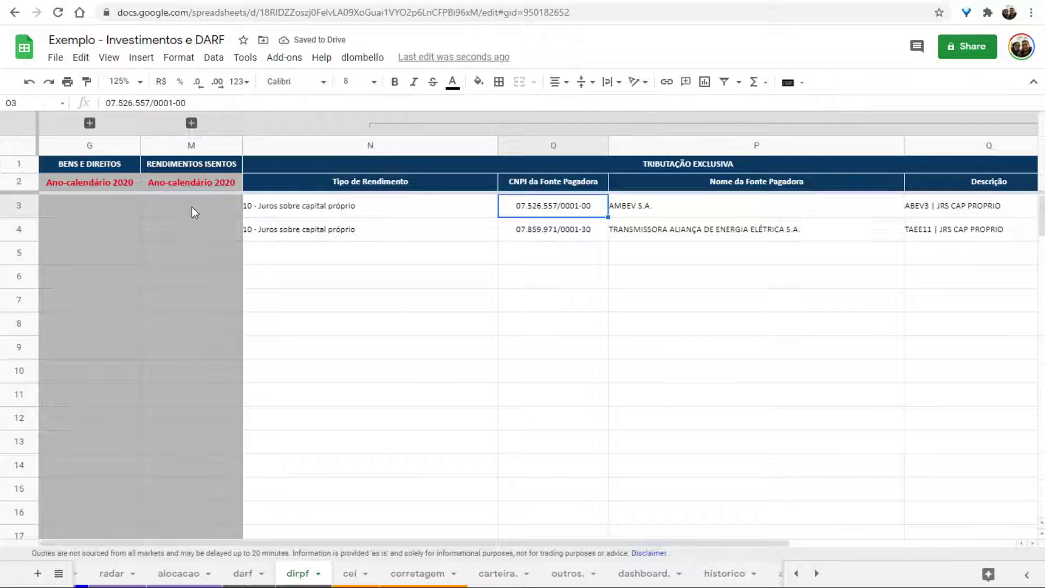
pyautogui.hotkey('ctrl', 'c')
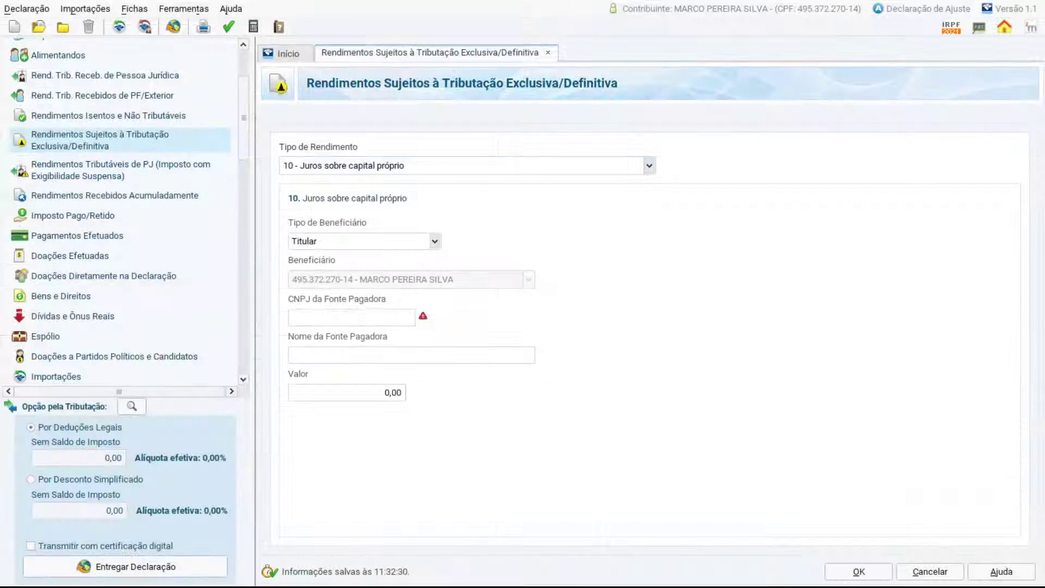
pyautogui.hotkey('ctrl', 'v')
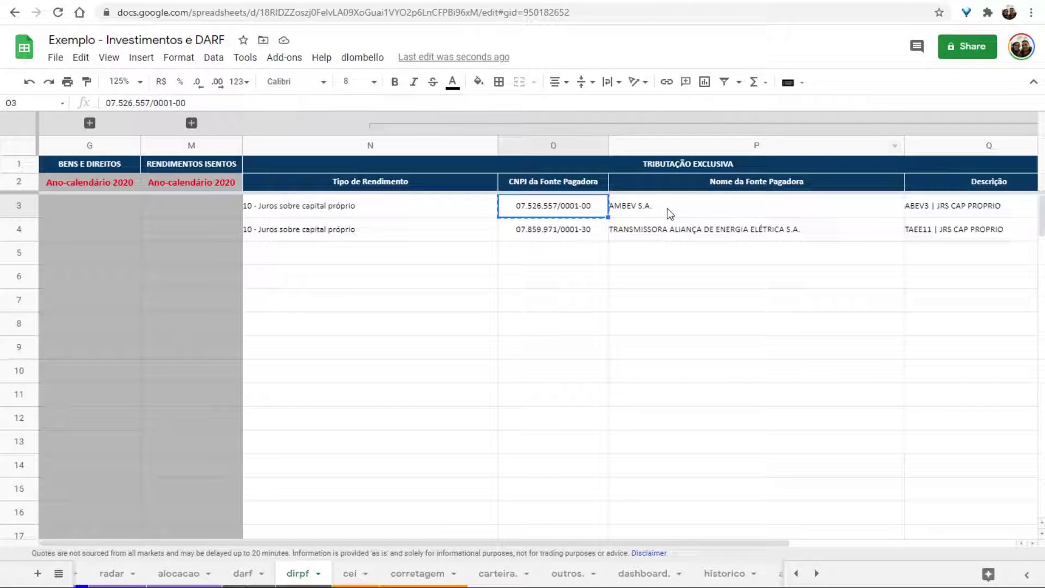
# Fill in AMBEV S.A. as payer with value 35,17 and save the entry.
pyautogui.click(667, 210)
pyautogui.hotkey('ctrl', 'c')
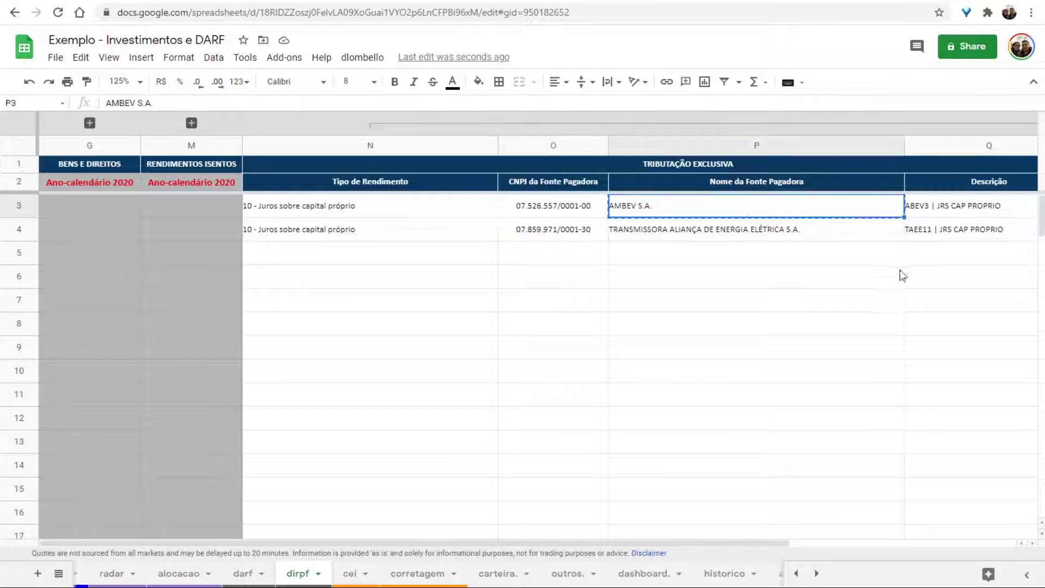
pyautogui.press('Right')
pyautogui.press('Right')
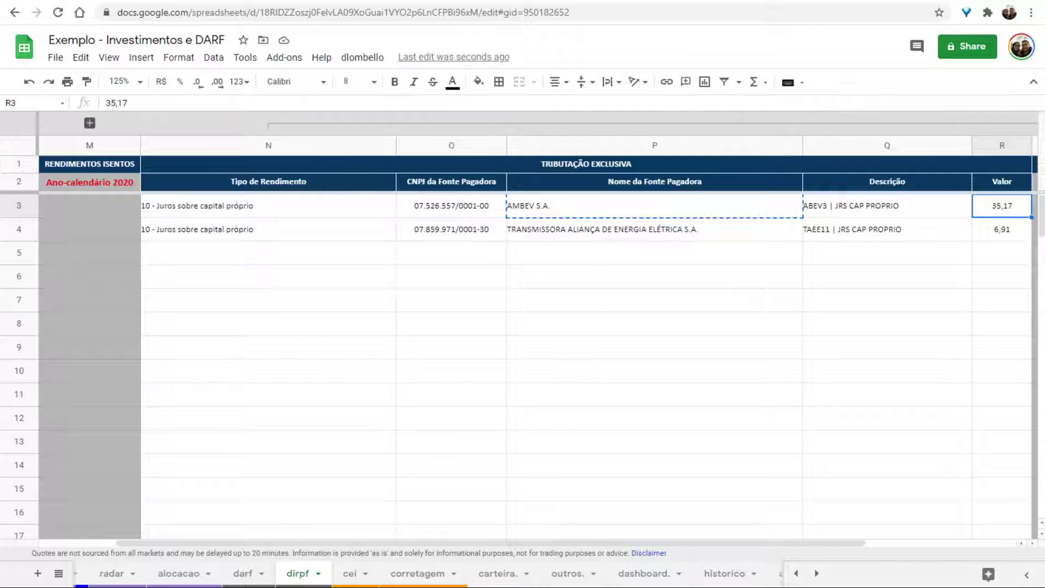
pyautogui.hotkey('alt', 'Tab')
pyautogui.click(344, 356)
pyautogui.hotkey('ctrl', 'v')
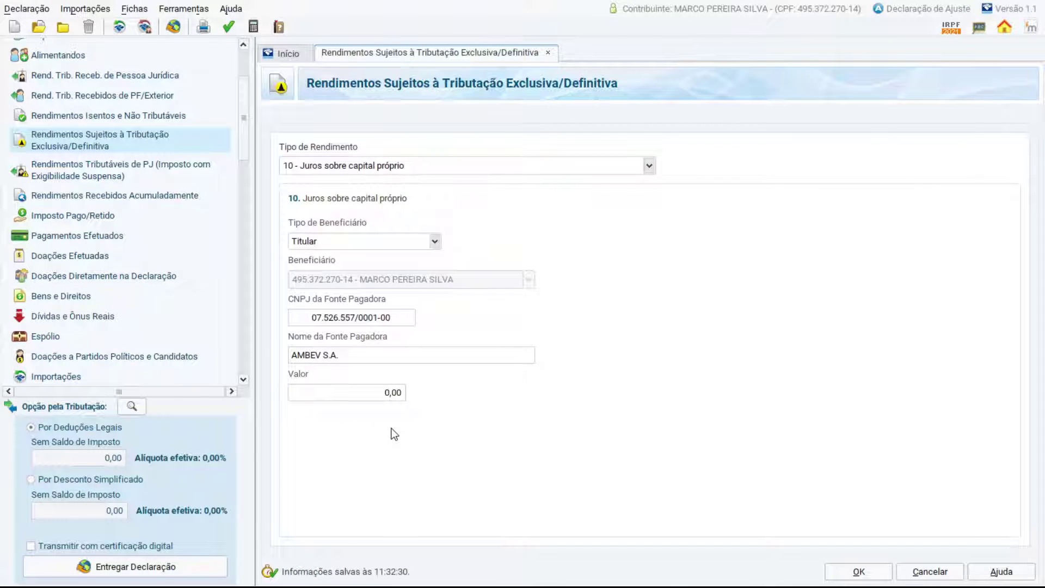
pyautogui.write('3517')
pyautogui.press('BackSpace')
pyautogui.press('BackSpace')
pyautogui.write(',17')
pyautogui.click(860, 573)
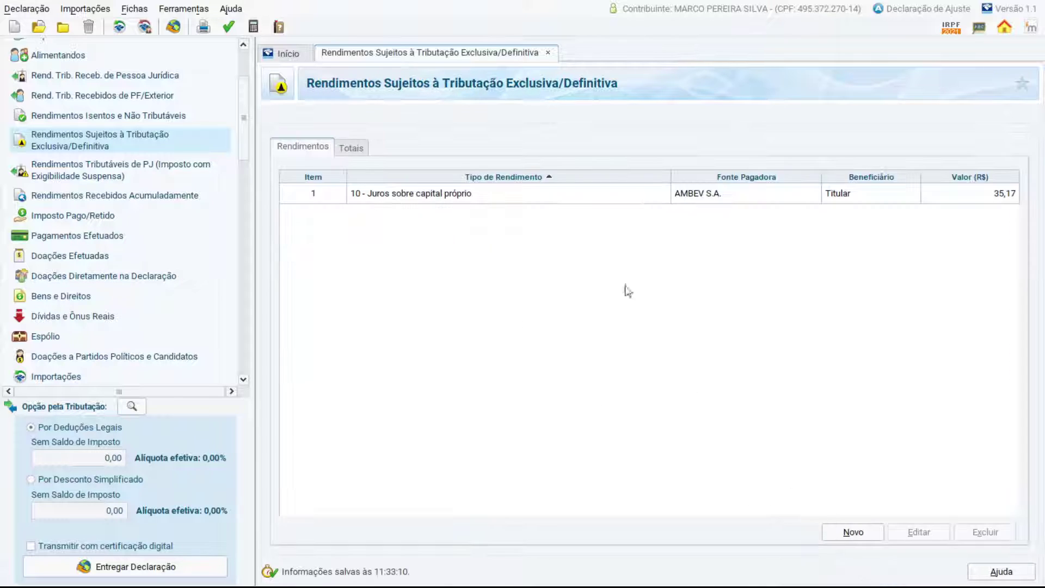
# Start a new 10 - Juros sobre capital próprio entry and copy the second payer's CNPJ from O4.
pyautogui.click(873, 528)
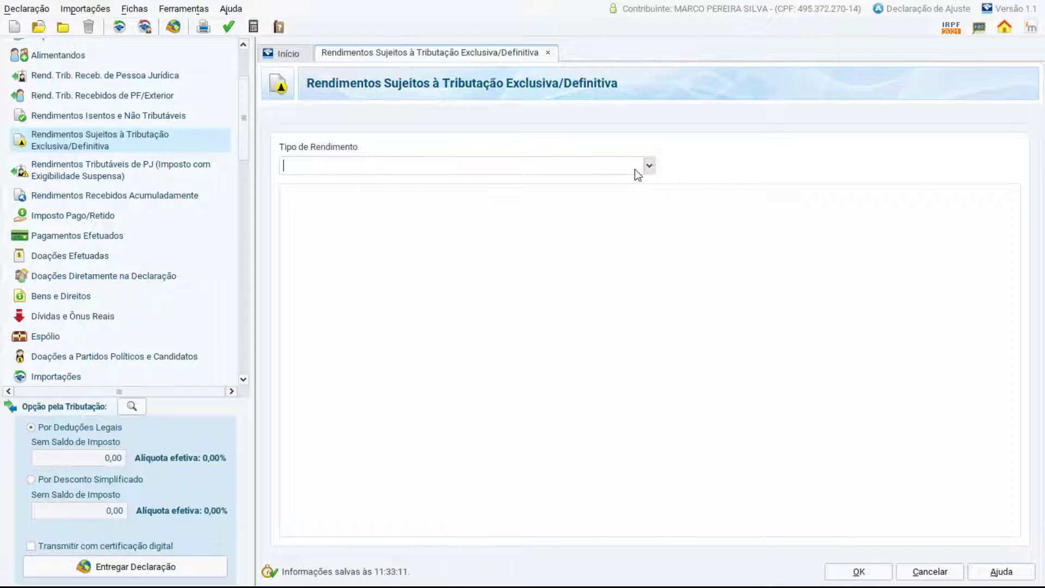
pyautogui.click(649, 166)
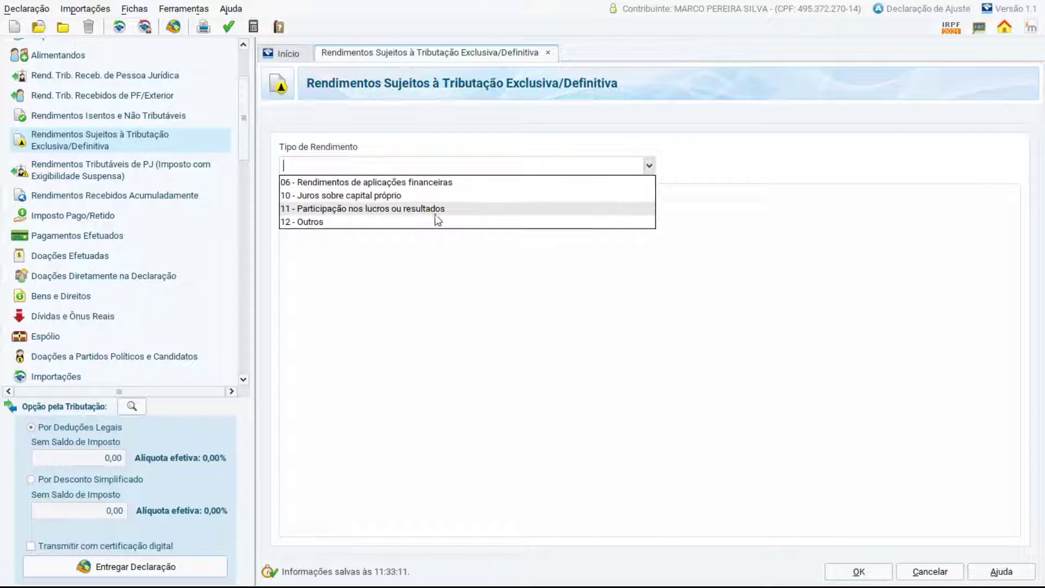
pyautogui.click(349, 196)
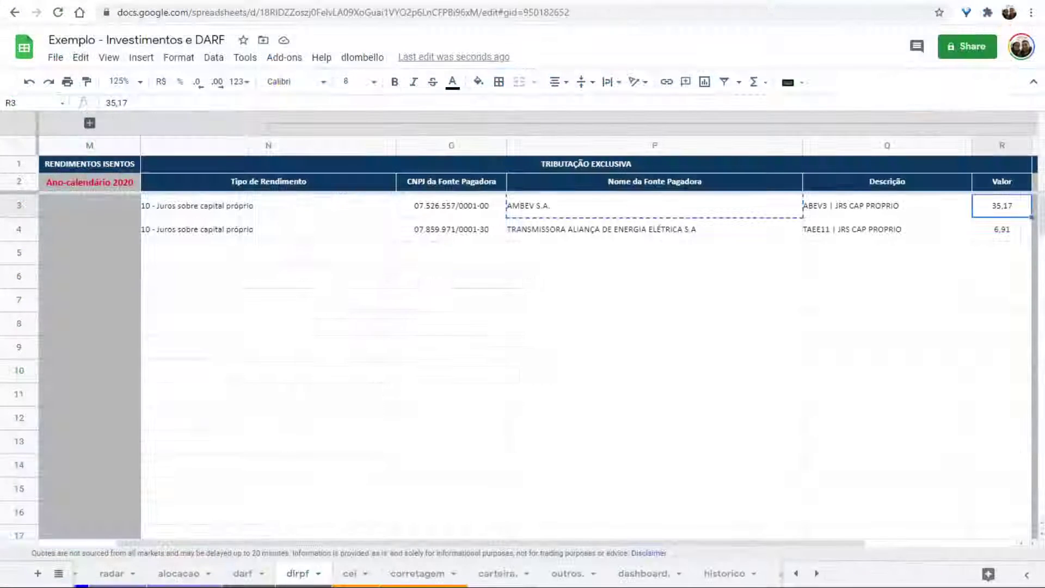
pyautogui.click(312, 229)
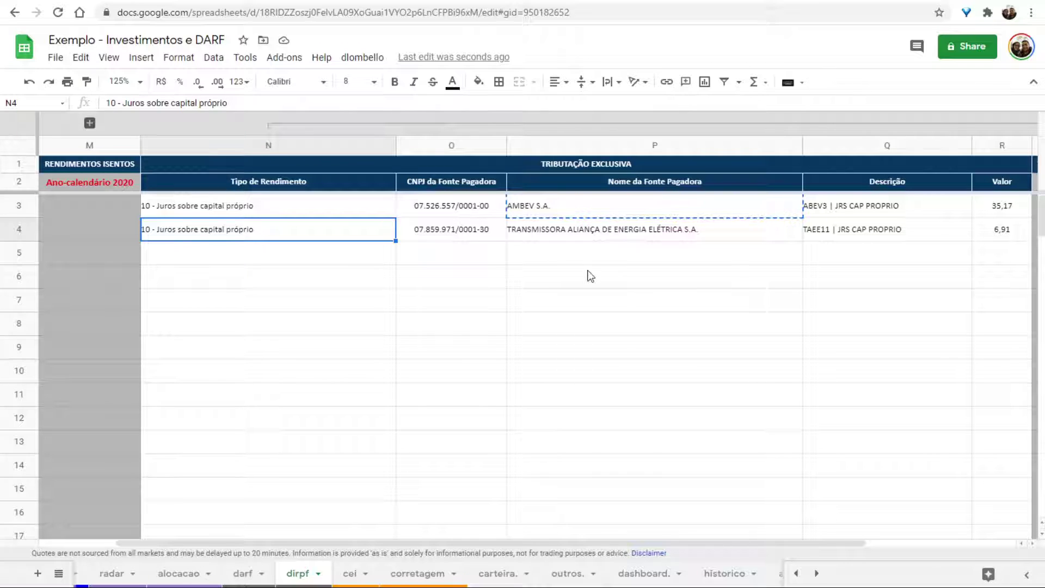
pyautogui.click(546, 231)
pyautogui.click(454, 231)
pyautogui.hotkey('ctrl', 'c')
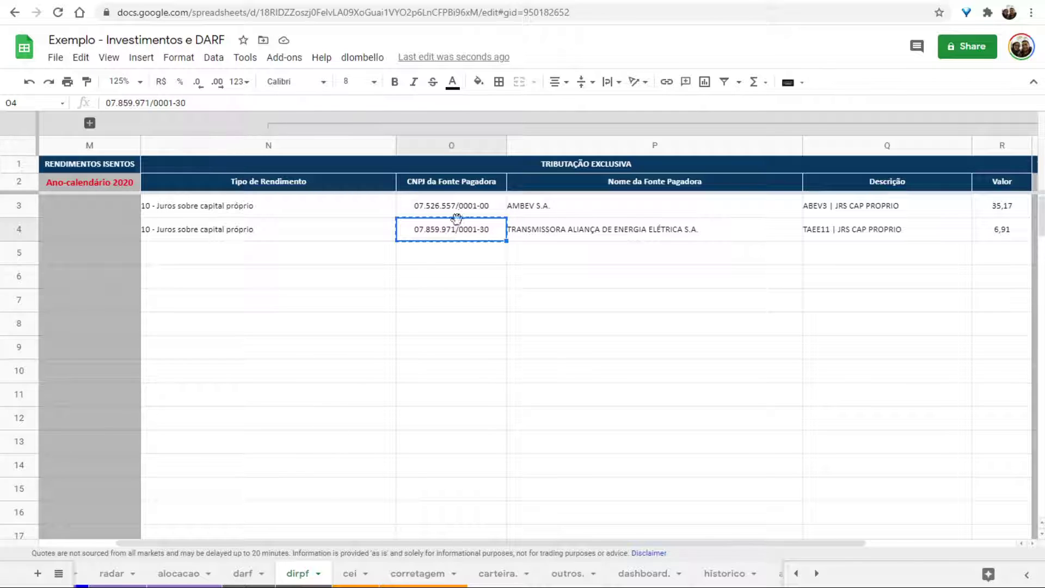
# Fill in TRANSMISSORA ALIANÇA DE ENERGIA ELÉTRICA S.A. with value 6,91 and save.
pyautogui.click(548, 230)
pyautogui.hotkey('ctrl', 'c')
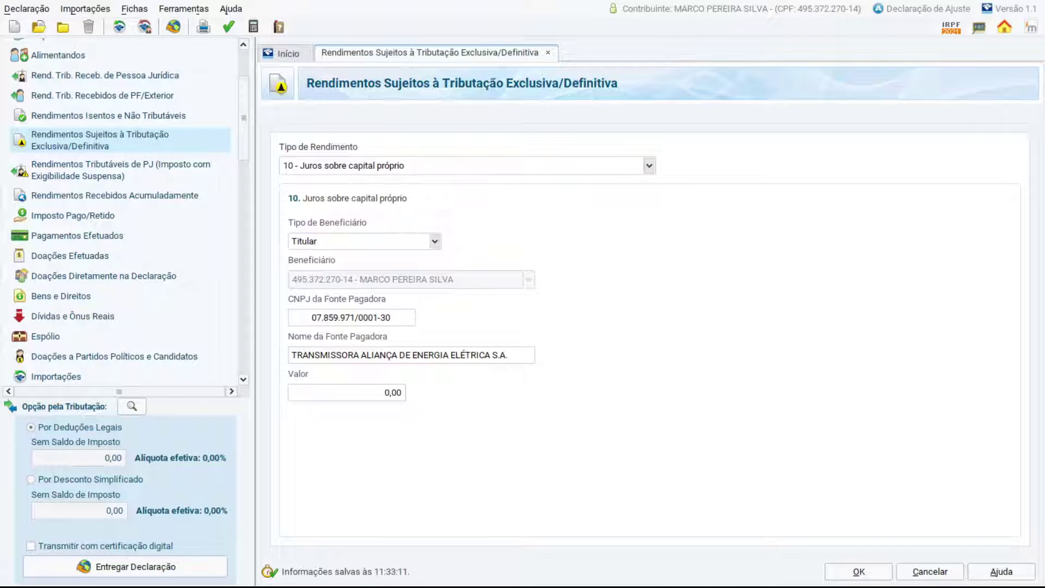
pyautogui.click(351, 317)
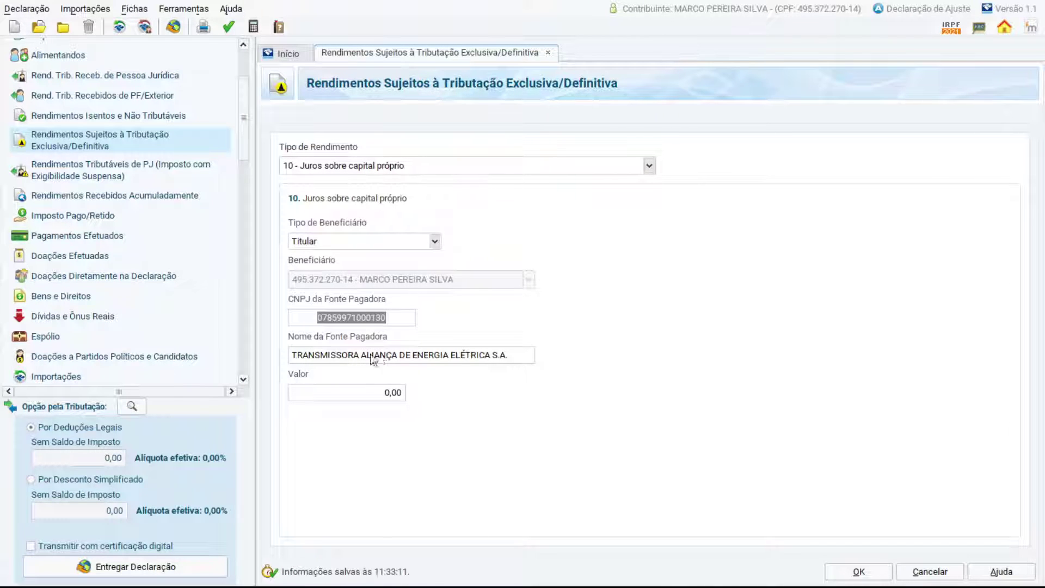
pyautogui.click(372, 393)
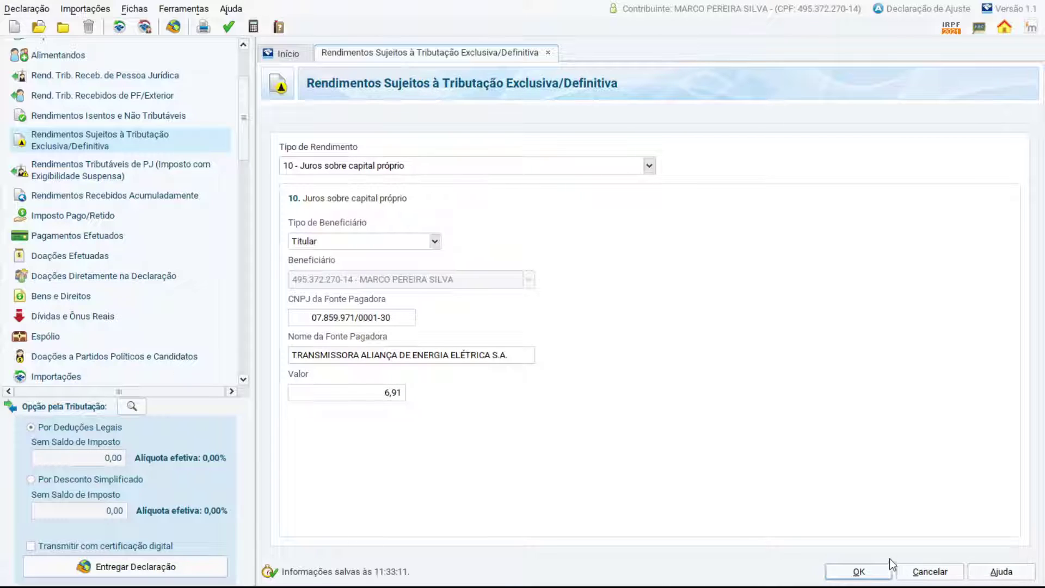
pyautogui.click(858, 571)
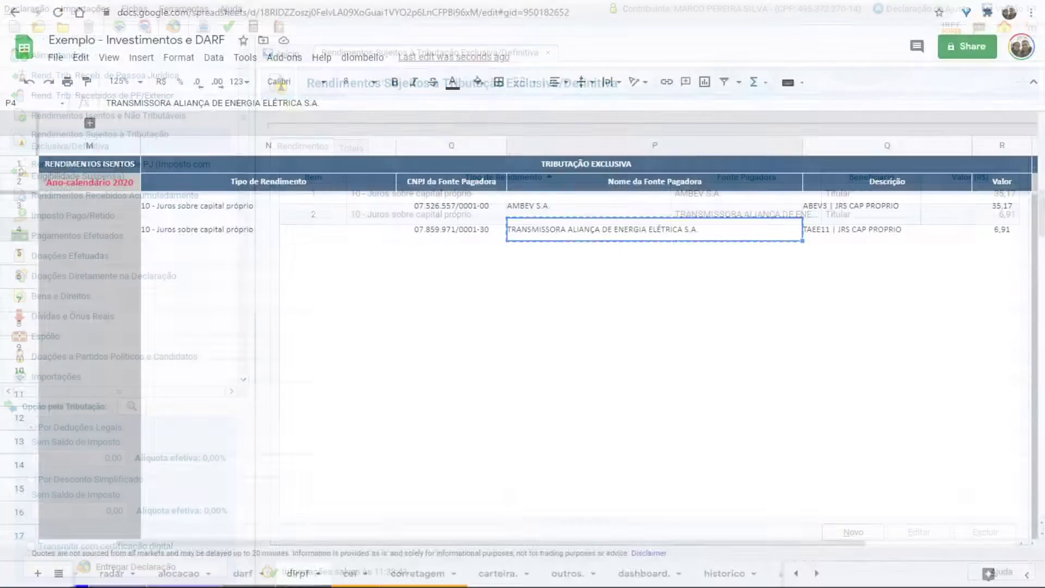
# Collapse the Tributação Exclusiva columns (N–R) and expand the Carnê Leão column group.
pyautogui.click(269, 127)
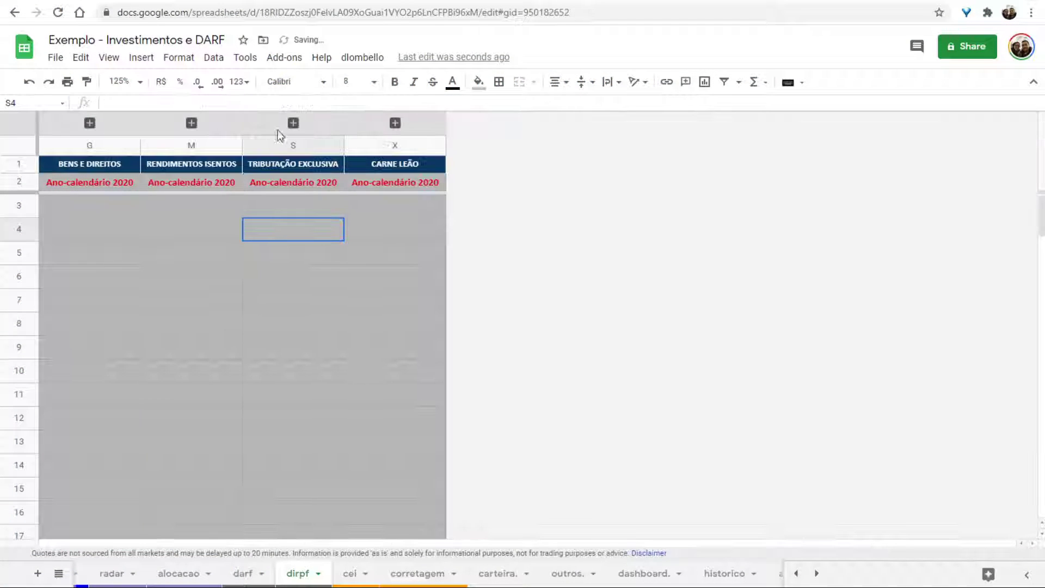
pyautogui.click(366, 198)
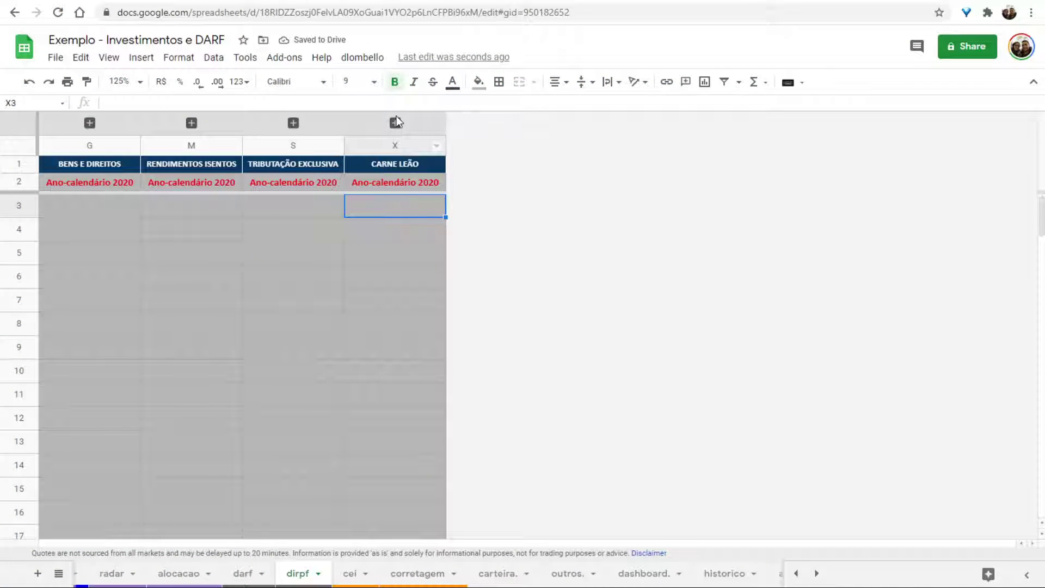
pyautogui.click(396, 122)
pyautogui.click(400, 214)
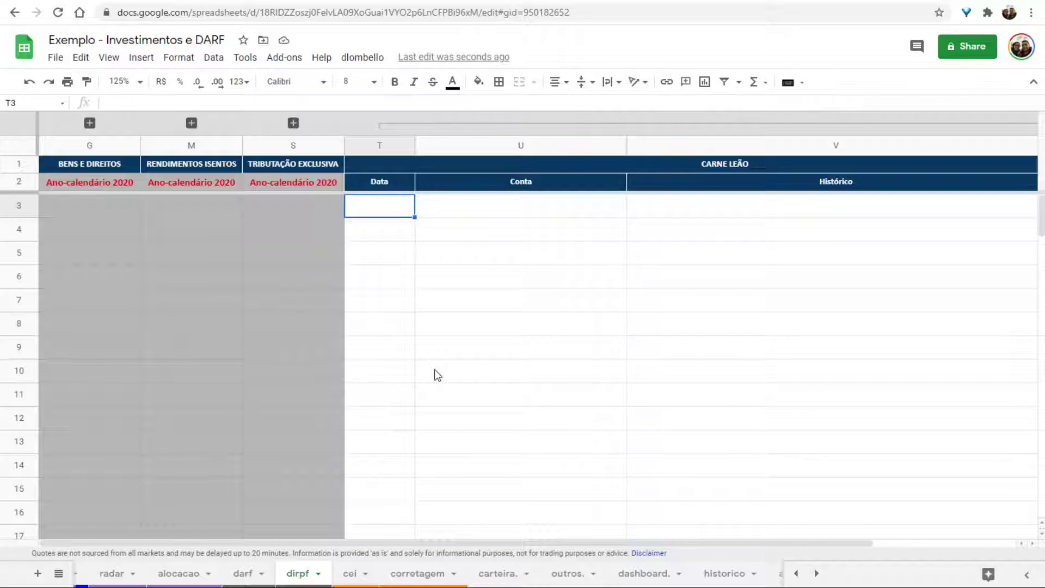
# Confirm the Carnê Leão Data, Conta, Histórico and Valor fields are empty, then collapse that group.
pyautogui.press('Right')
pyautogui.press('Right')
pyautogui.press('Right')
pyautogui.press('Right')
pyautogui.press('Left')
pyautogui.press('Left')
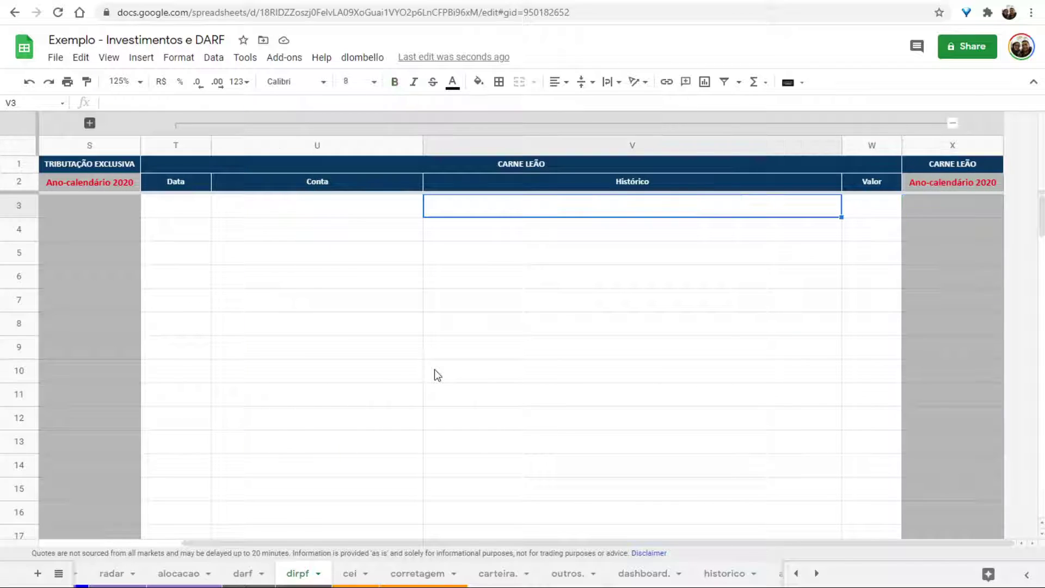
pyautogui.press('Left')
pyautogui.press('Left')
pyautogui.press('Left')
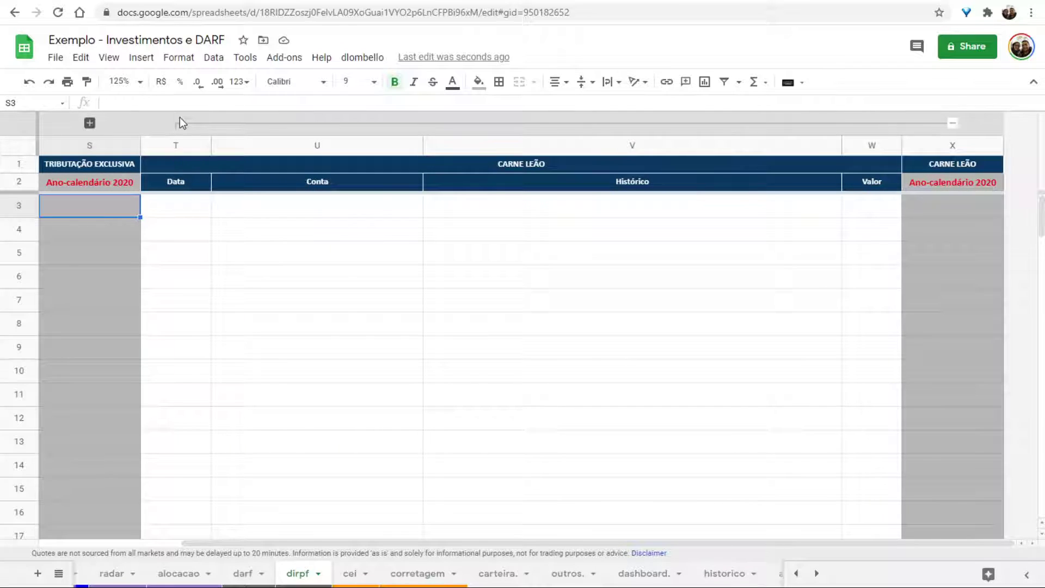
pyautogui.click(180, 121)
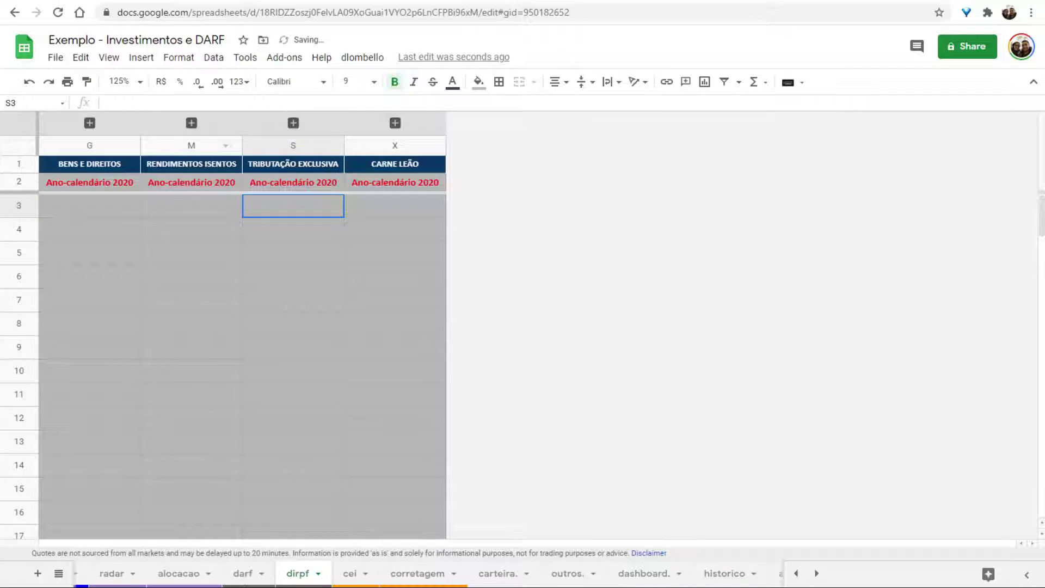
pyautogui.scroll(5, 155, 573)
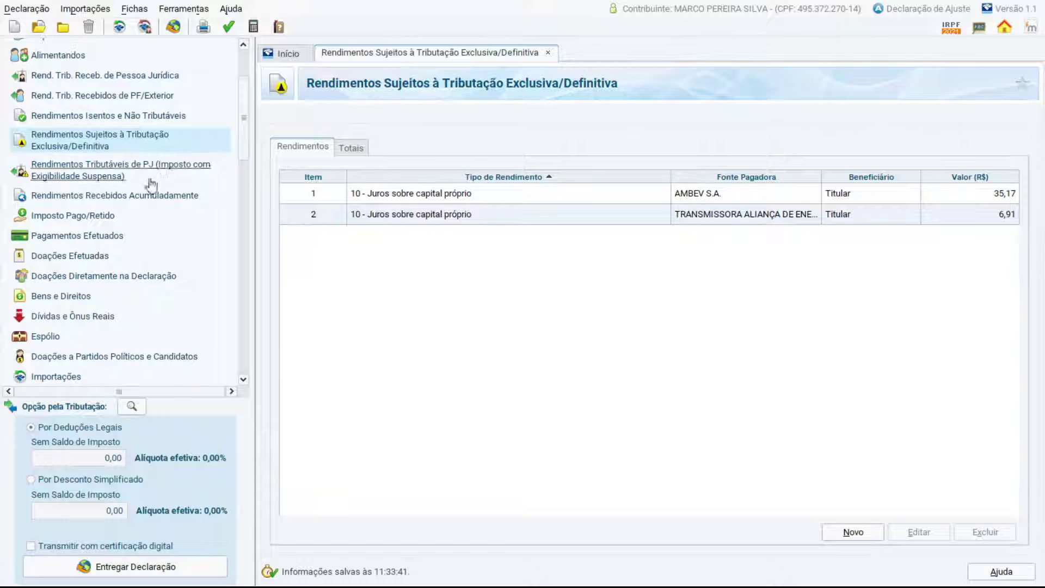
pyautogui.scroll(3, 130, 184)
pyautogui.scroll(-3, 129, 184)
pyautogui.scroll(-5, 131, 186)
pyautogui.scroll(7, 140, 175)
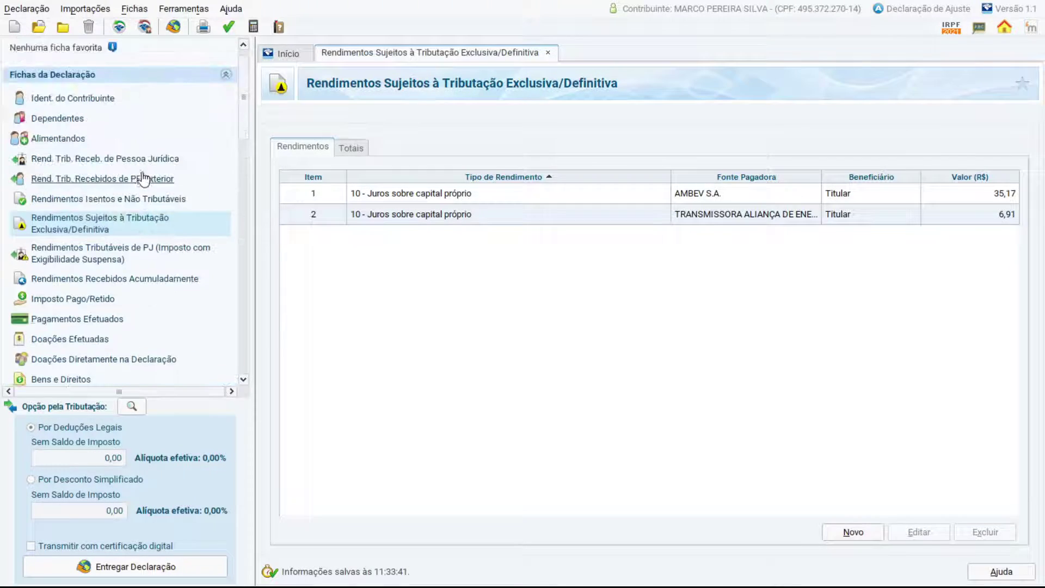
pyautogui.scroll(1, 143, 179)
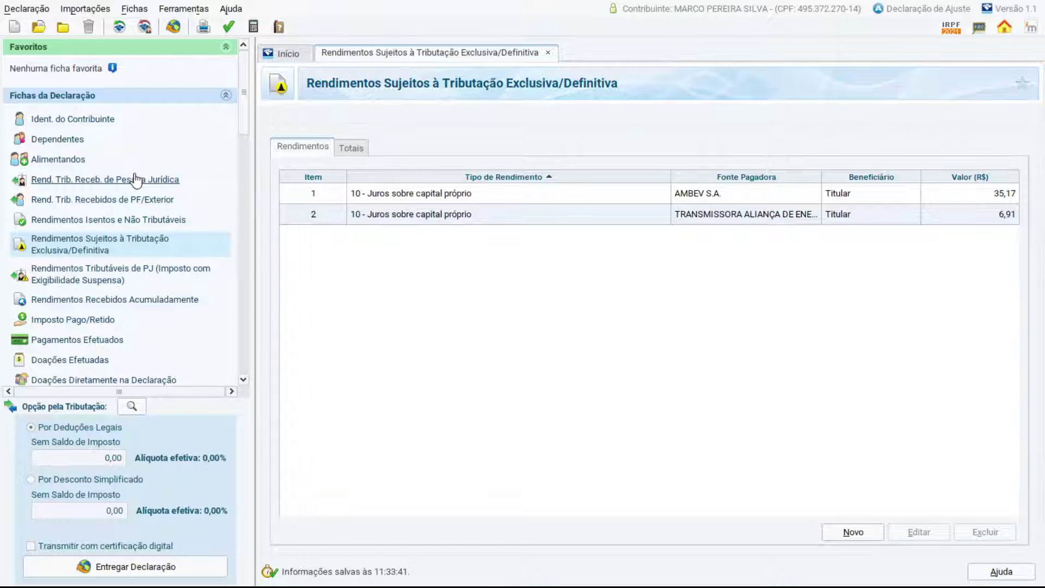
pyautogui.scroll(-7, 143, 241)
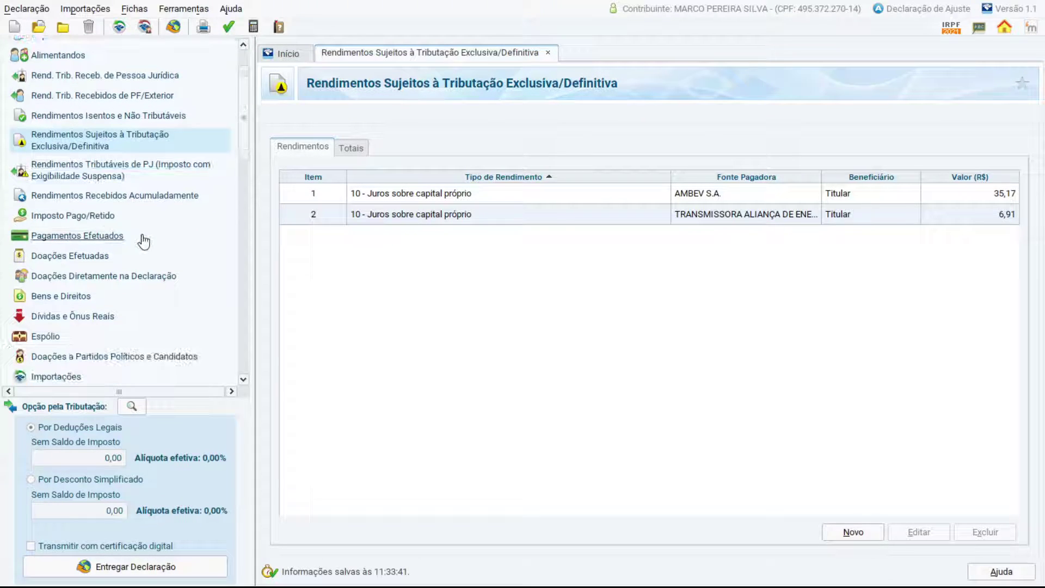
pyautogui.scroll(-20, 143, 242)
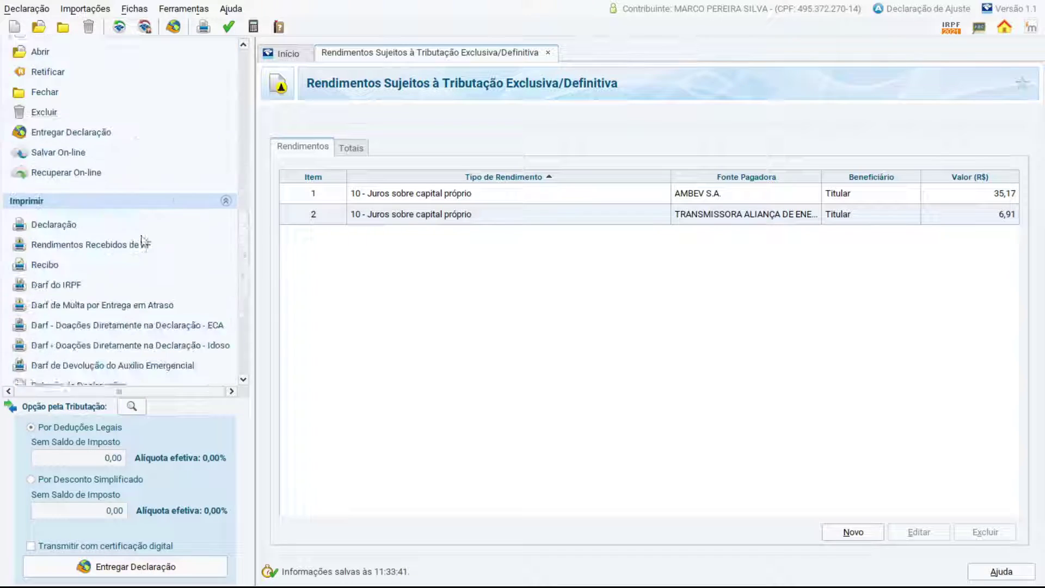
pyautogui.scroll(20, 143, 241)
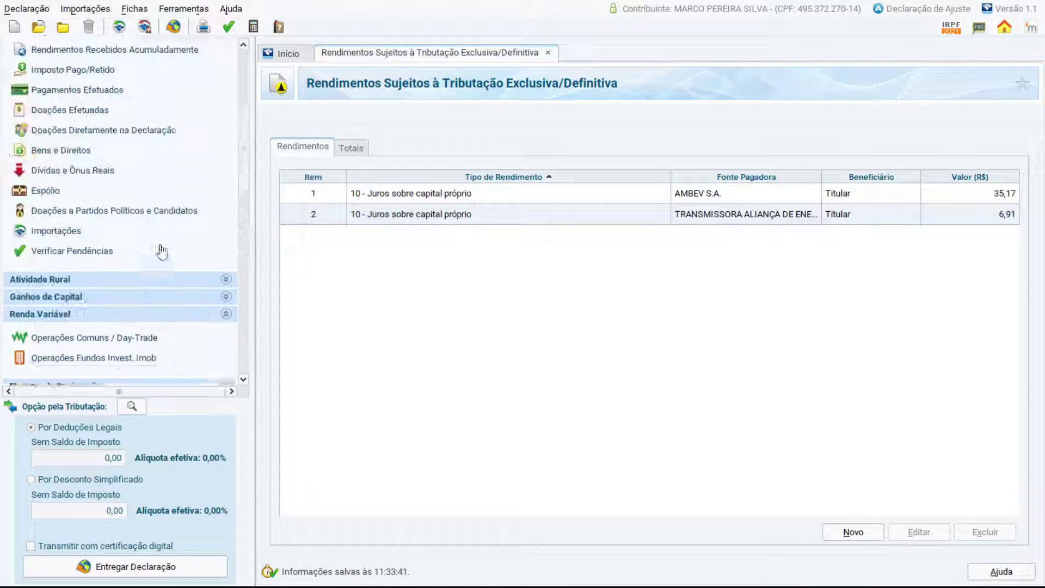